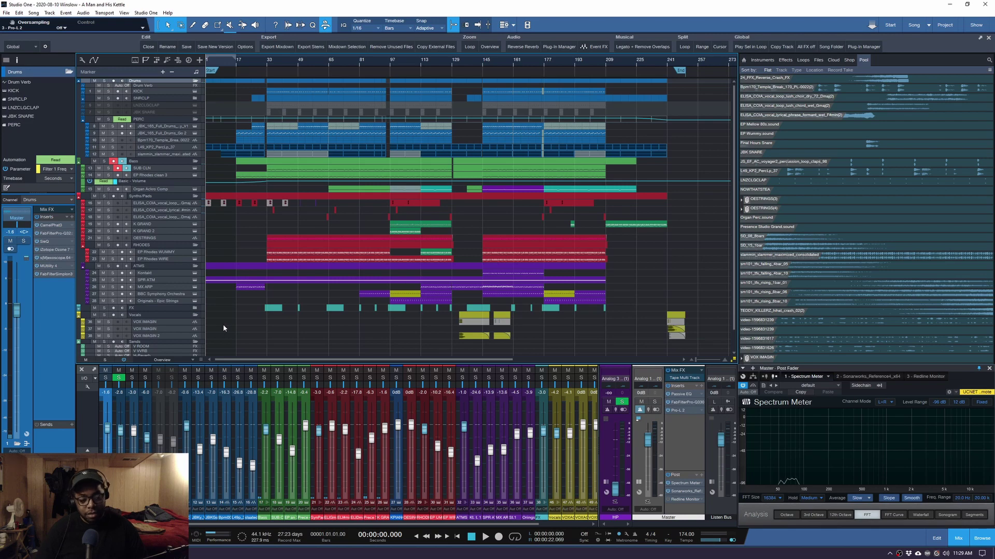
Look over the whole song arrangement, from the Drums folder down to the vocal and send tracks
scroll(221, 255, "up", 1)
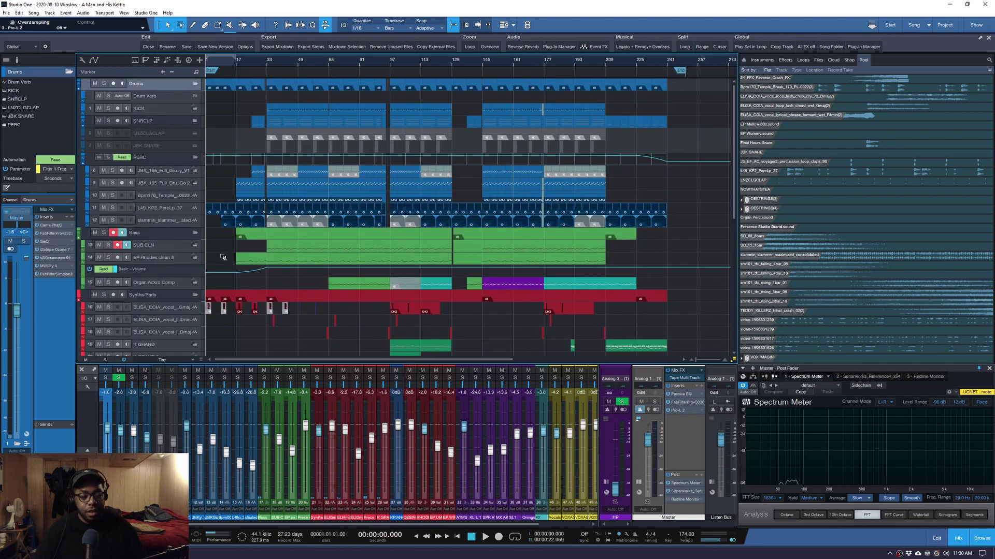
scroll(223, 257, "down", 1)
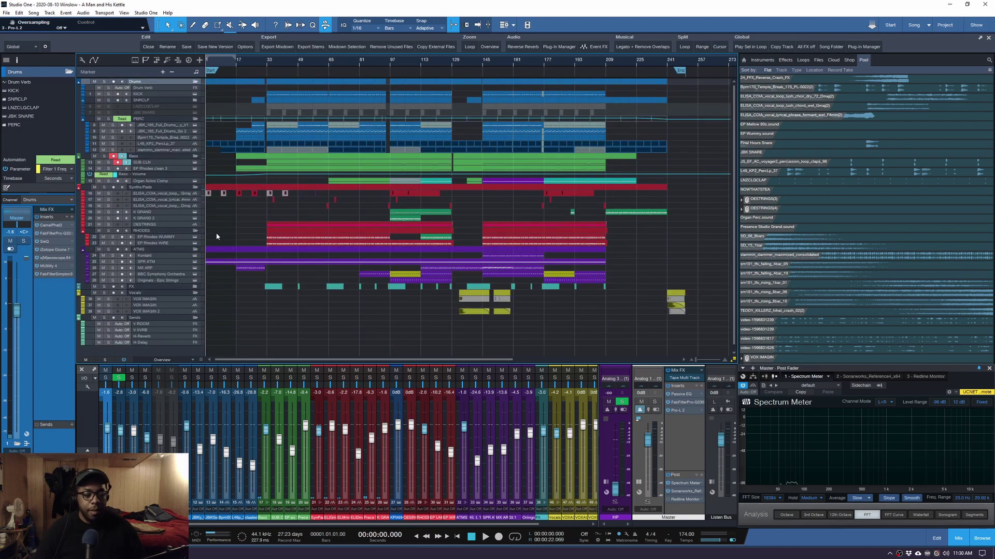
scroll(220, 237, "up", 1)
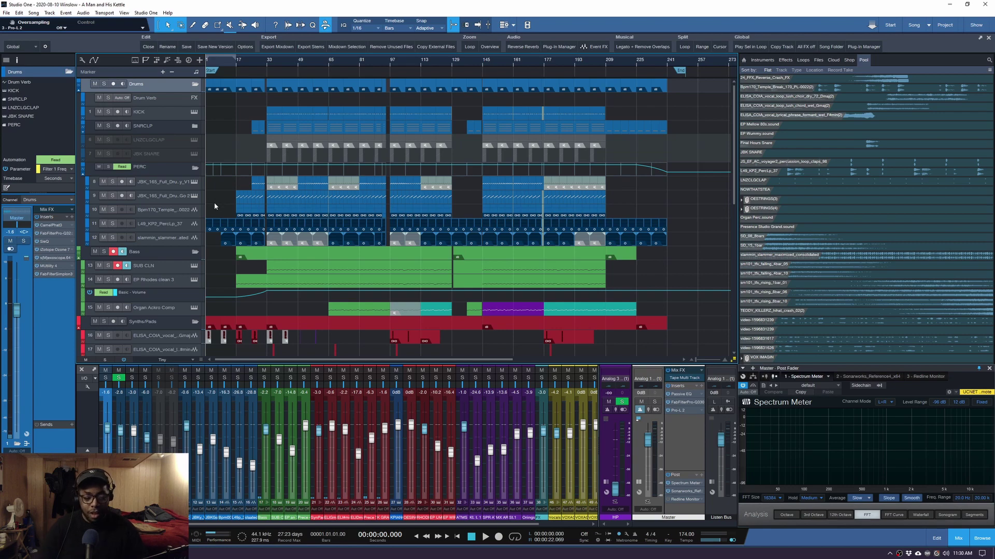
scroll(214, 200, "down", 3)
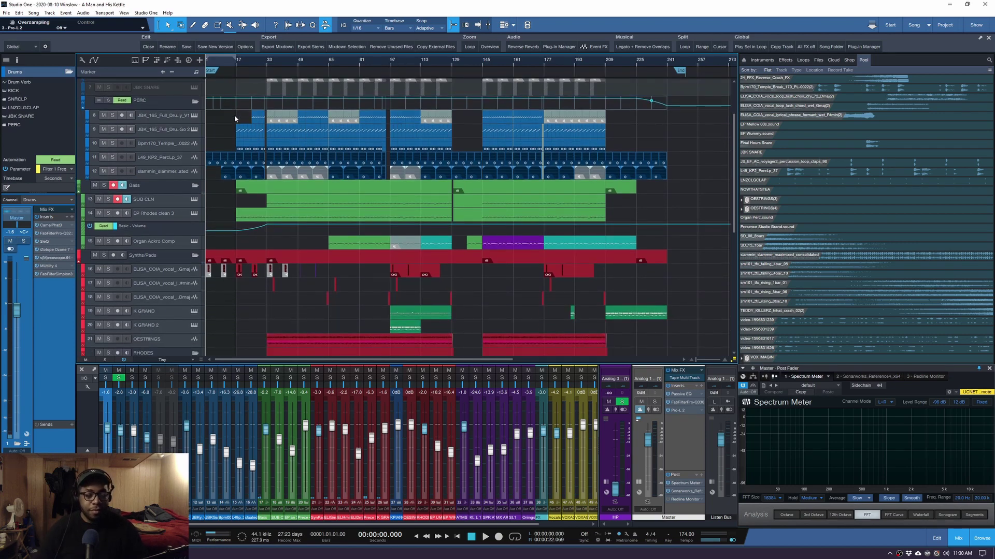
scroll(238, 121, "down", 2)
scroll(238, 120, "down", 2)
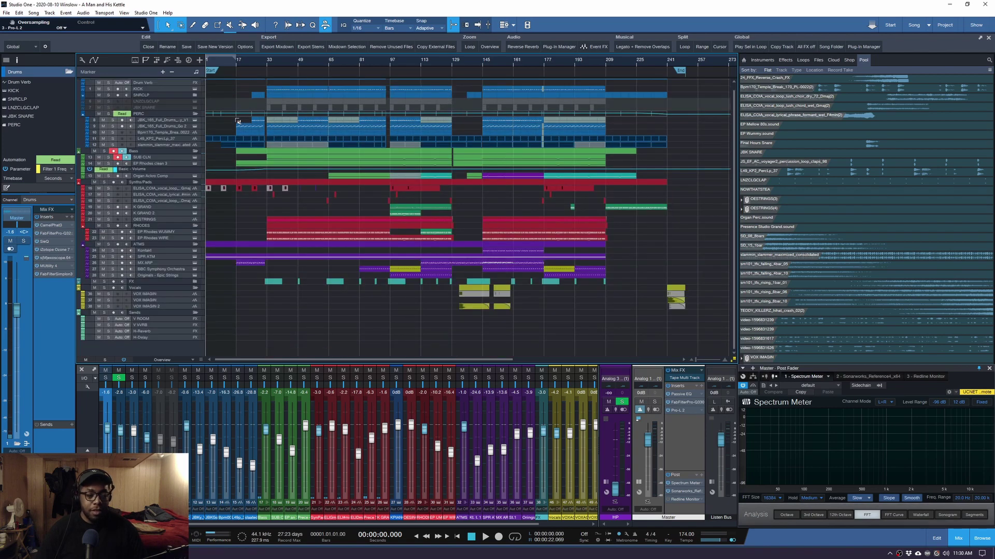
scroll(228, 171, "up", 4)
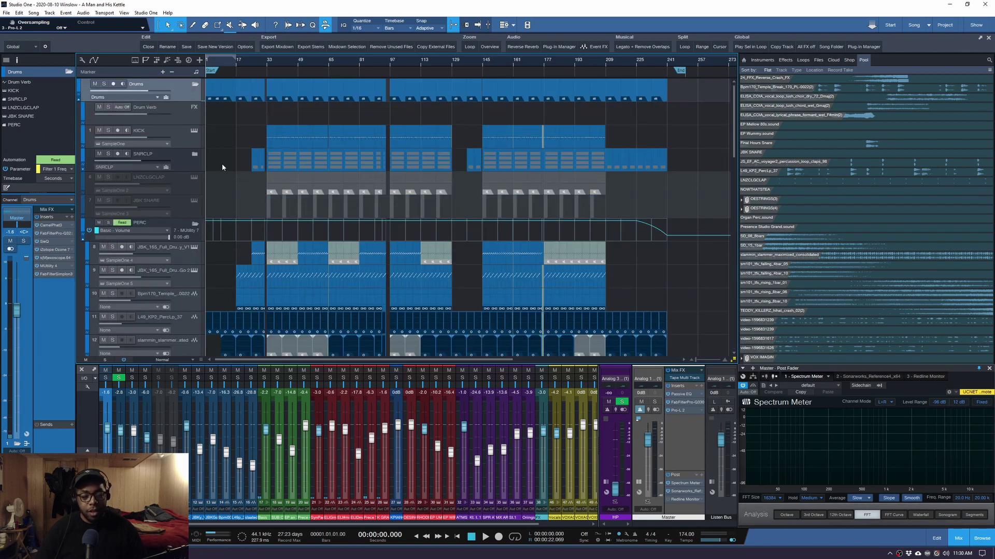
scroll(222, 164, "down", 3)
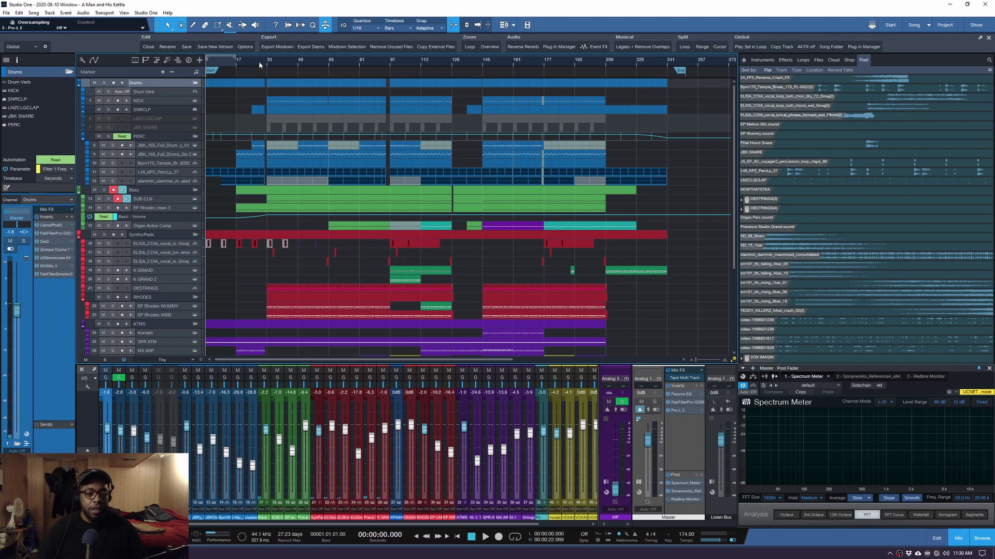
Play the full song from bar 29 to hear the drop, toggle the Sonarworks insert on the Master channel, and stop playback
left_click(259, 61)
scroll(257, 61, "up", 3)
key("space")
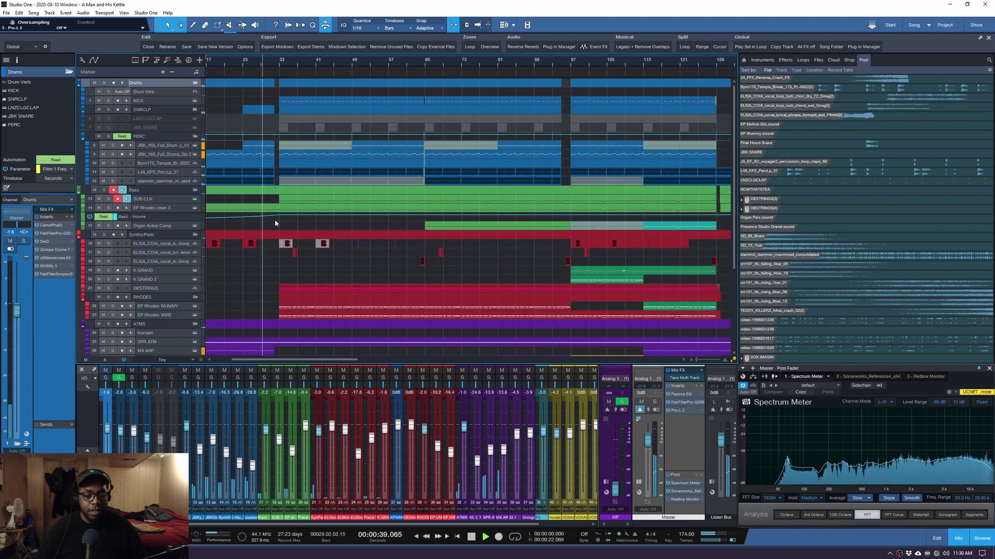
left_click(667, 492)
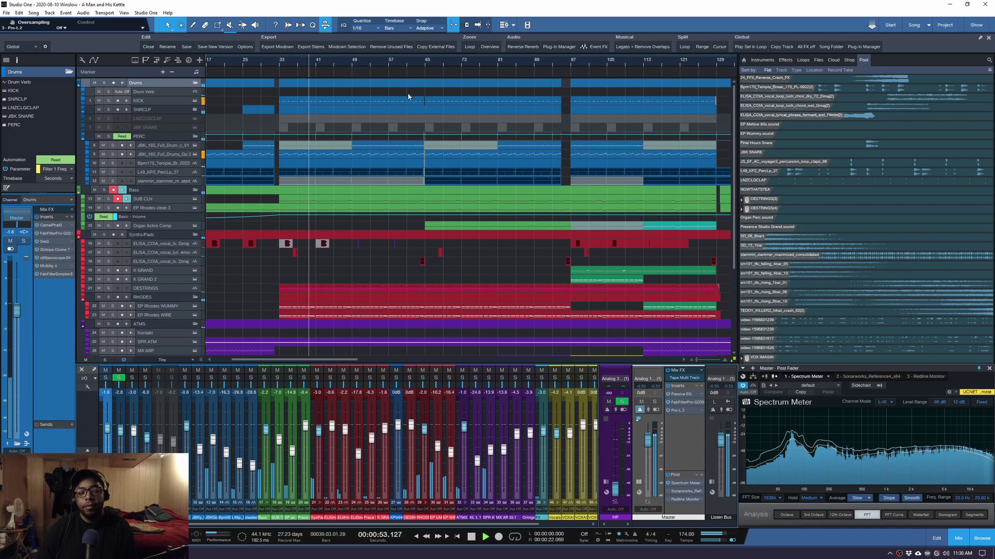
scroll(410, 61, "down", 2)
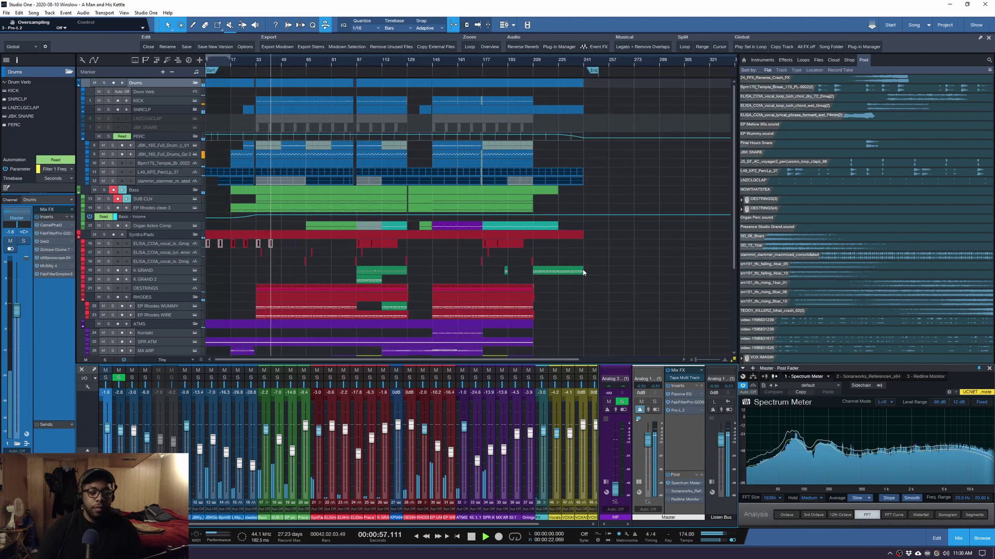
key("space")
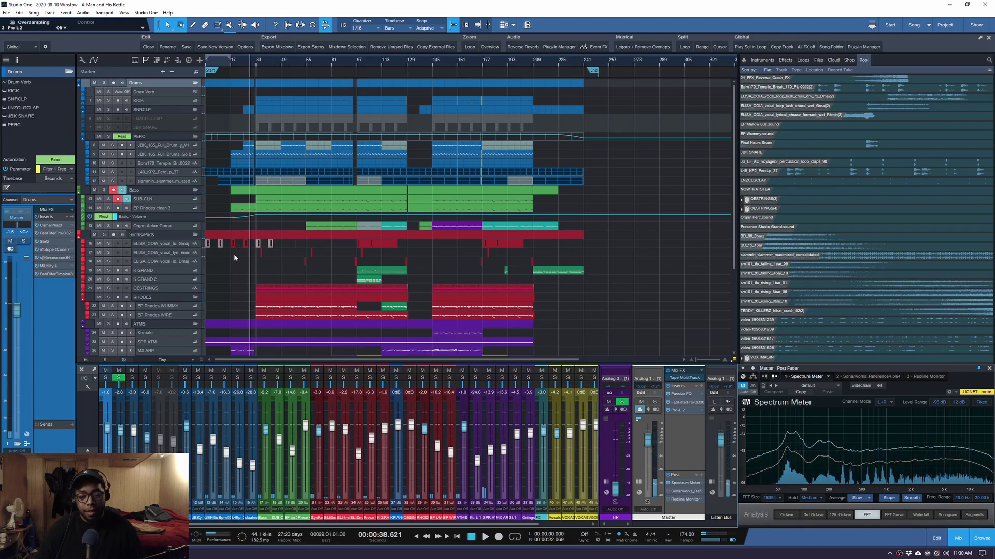
Place the playback position at bar 210 and examine the arrangement's overall length and opening section
left_click(534, 63)
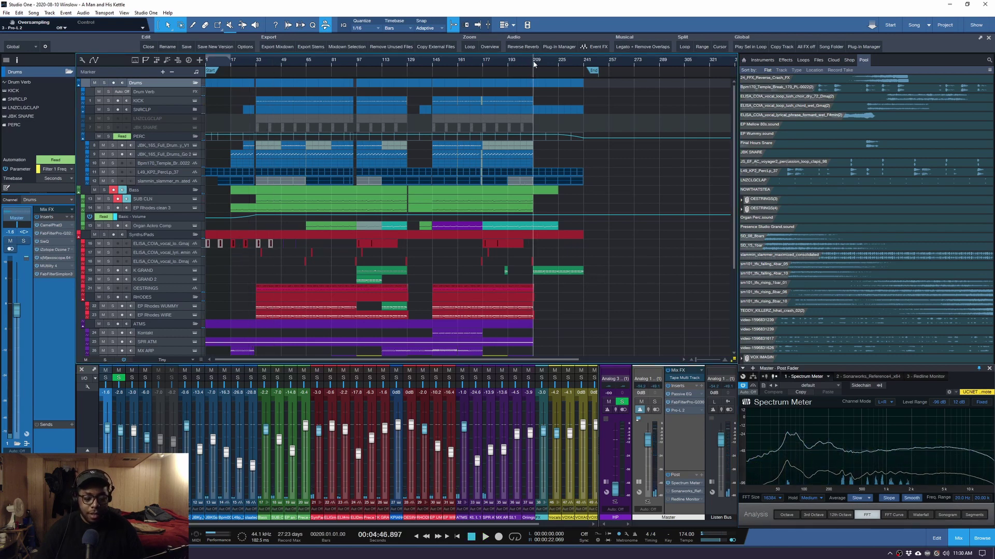
left_click(558, 63)
left_click(535, 64)
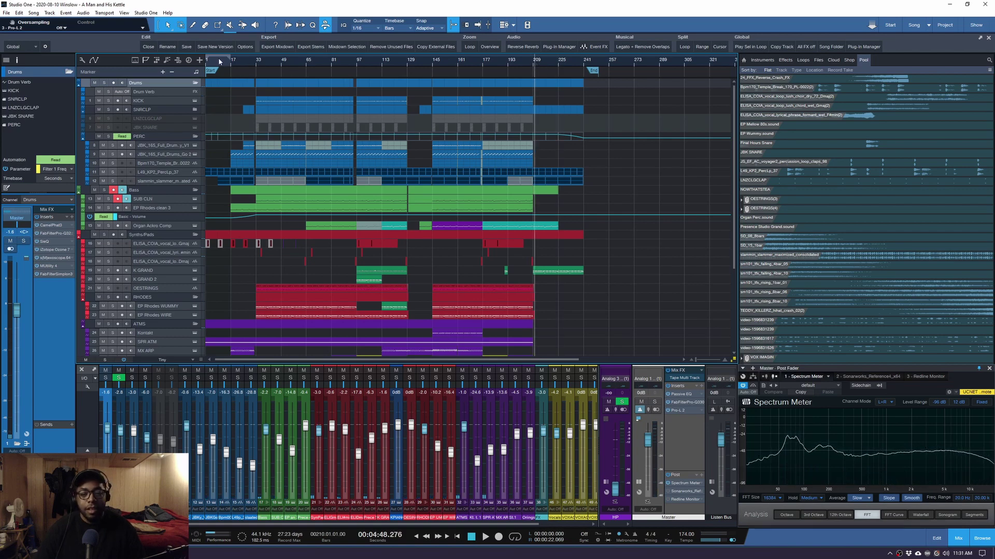
scroll(218, 61, "up", 2)
scroll(219, 61, "down", 3)
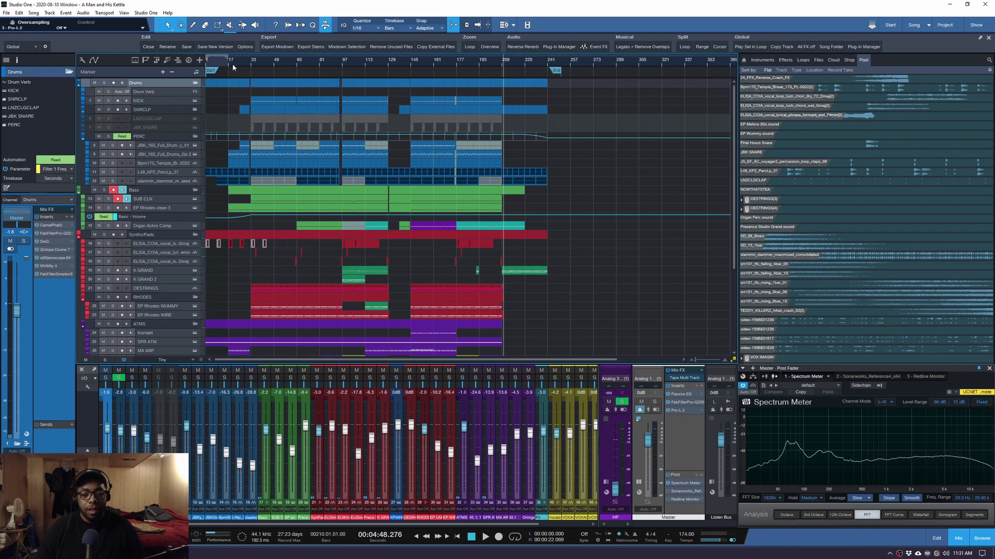
scroll(232, 63, "up", 2)
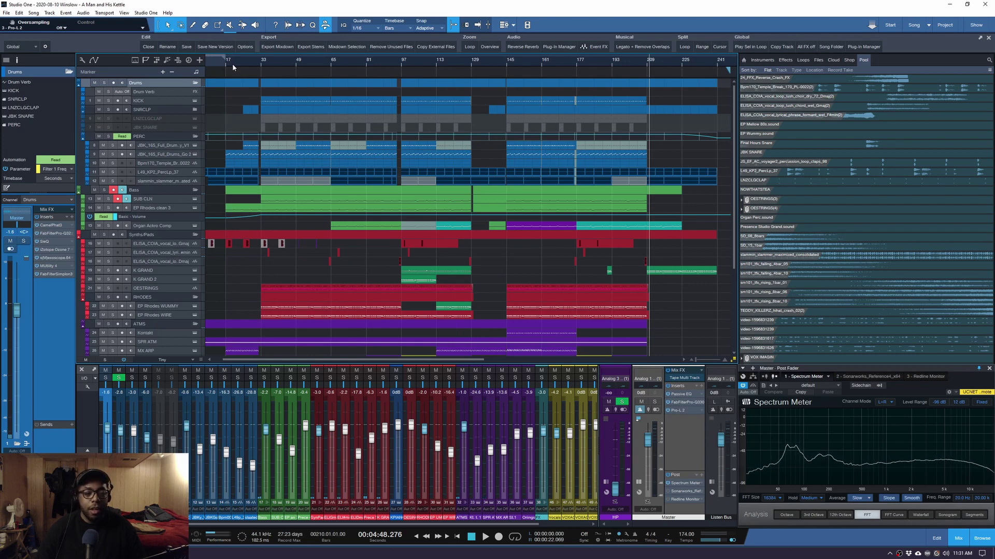
Solo the Drums folder, play it from bar 33, and stop playback
left_click(104, 83)
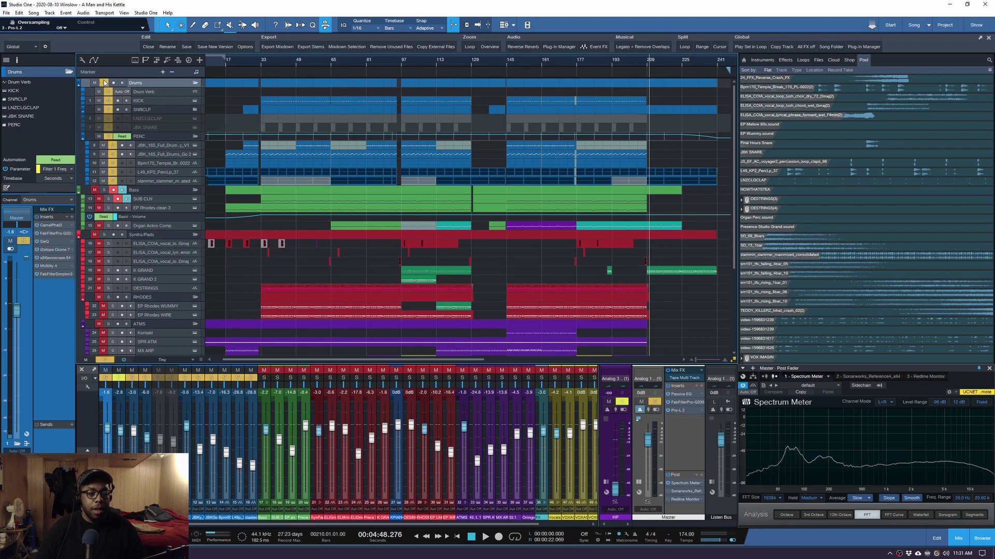
left_click(261, 66)
scroll(242, 98, "up", 1)
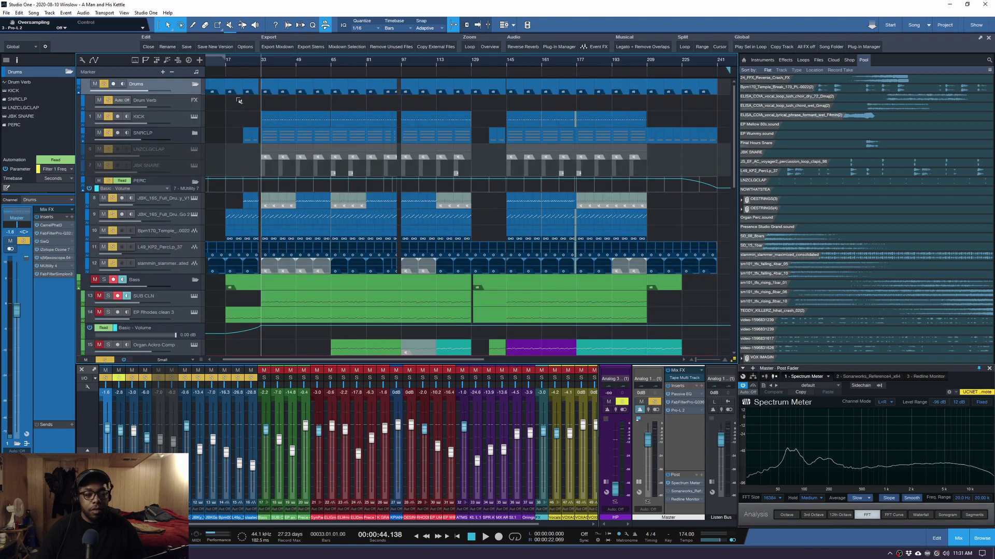
scroll(259, 63, "up", 5)
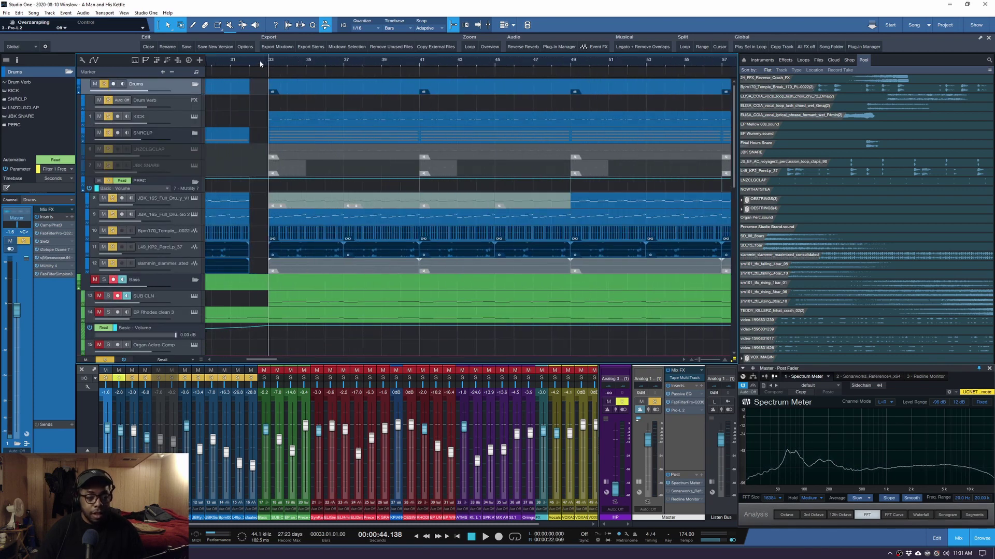
scroll(227, 59, "down", 4)
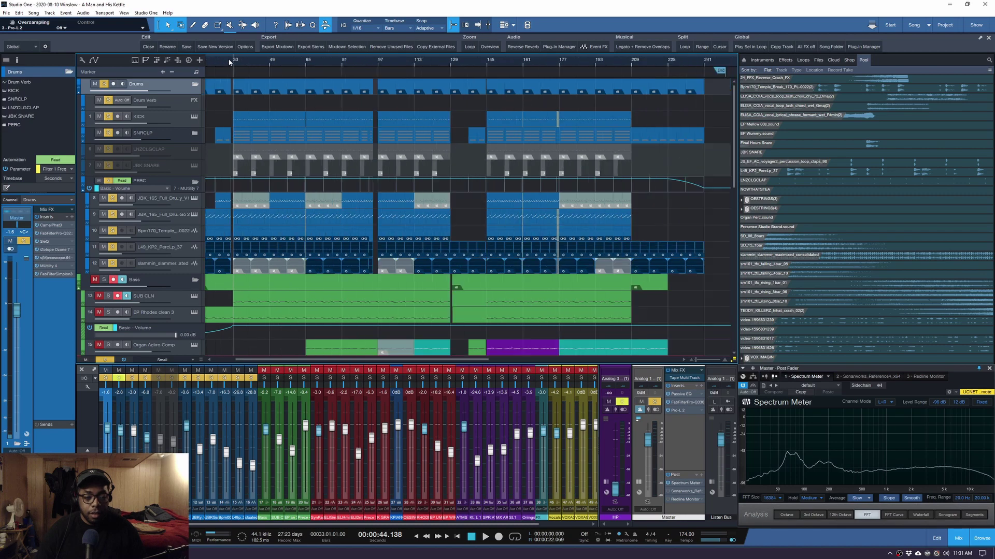
key("space")
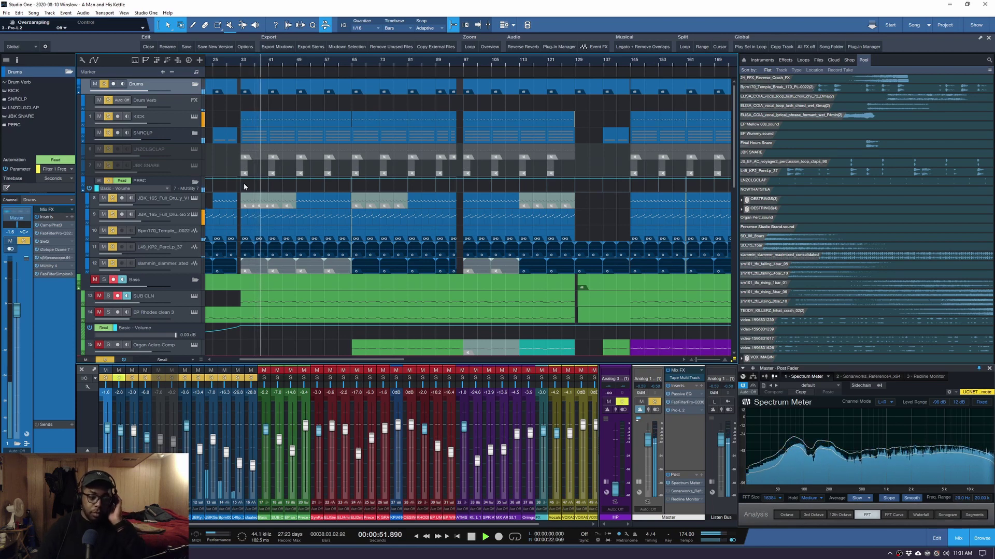
key("space")
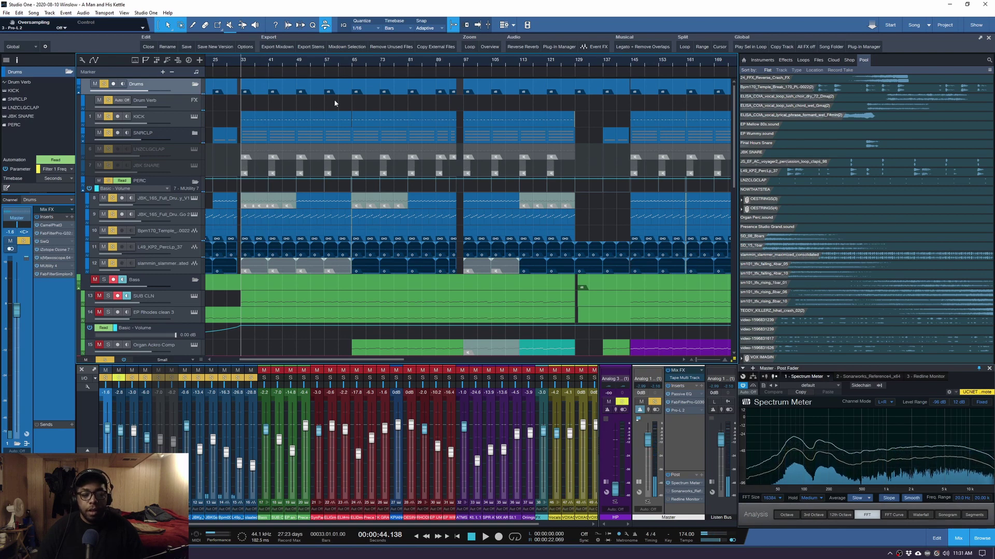
Play the soloed drums from bar 49 and jump ahead to bar 65 during playback
left_click(298, 62)
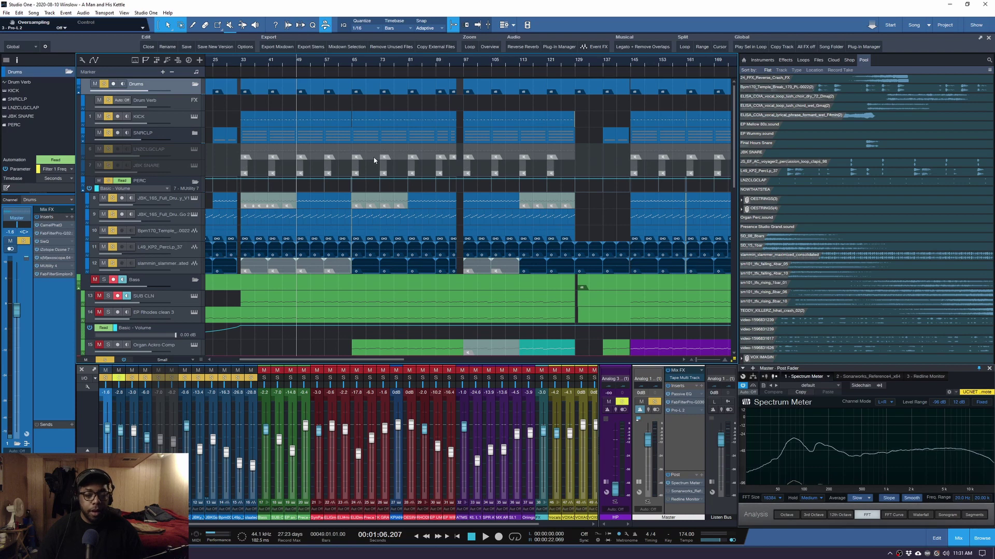
key("space")
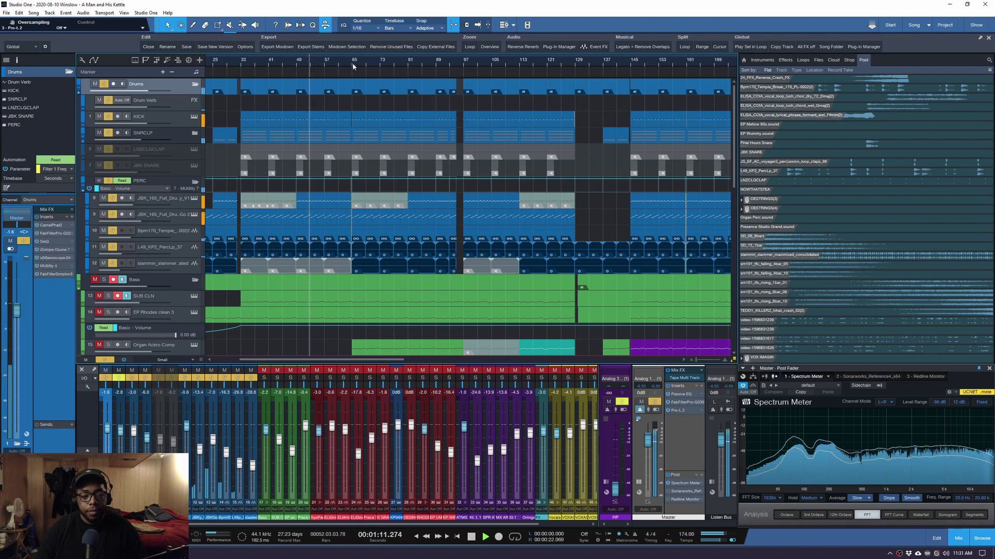
left_click(352, 63)
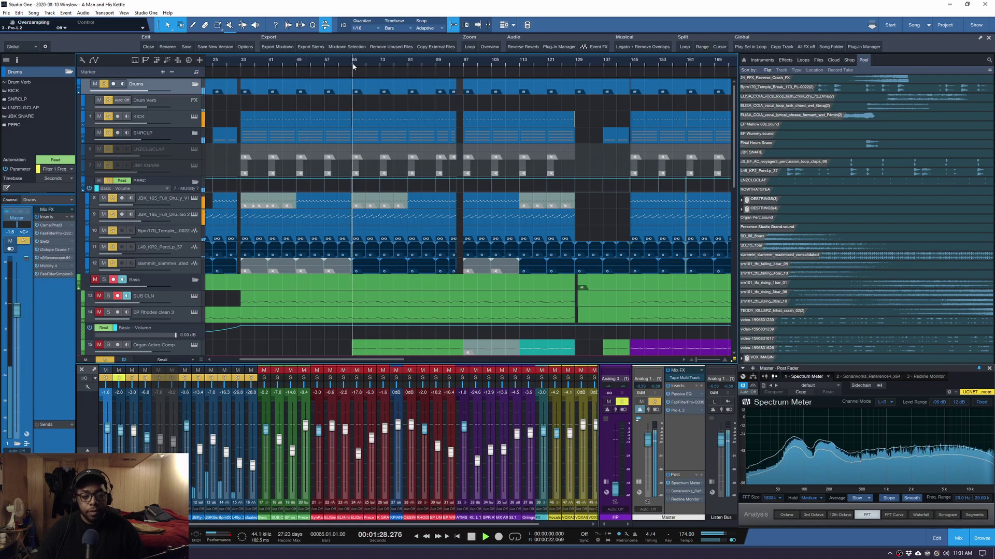
Solo only the slammin_slammer track to hear it alone, stop playback, and clear the solo
left_click(113, 263, "ctrl")
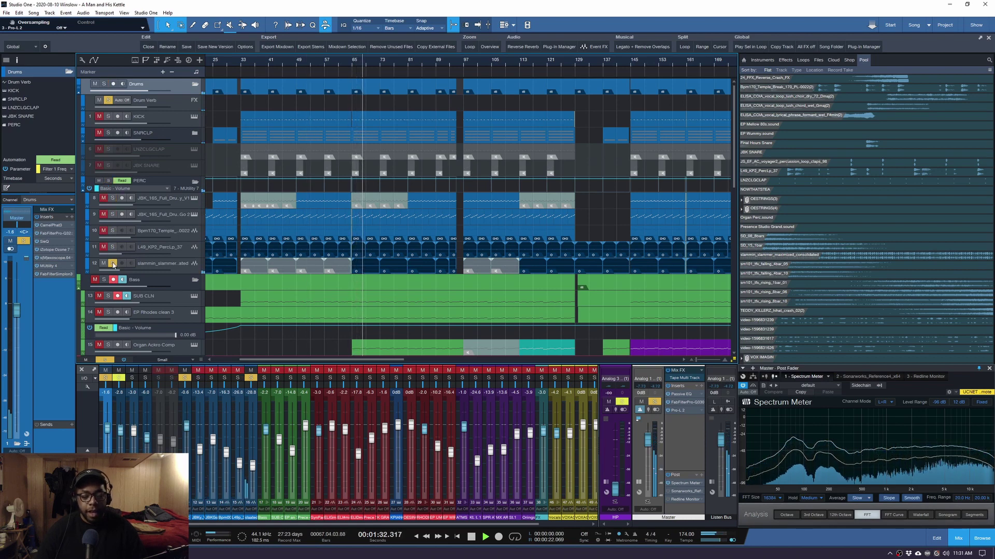
key("space")
left_click(112, 263)
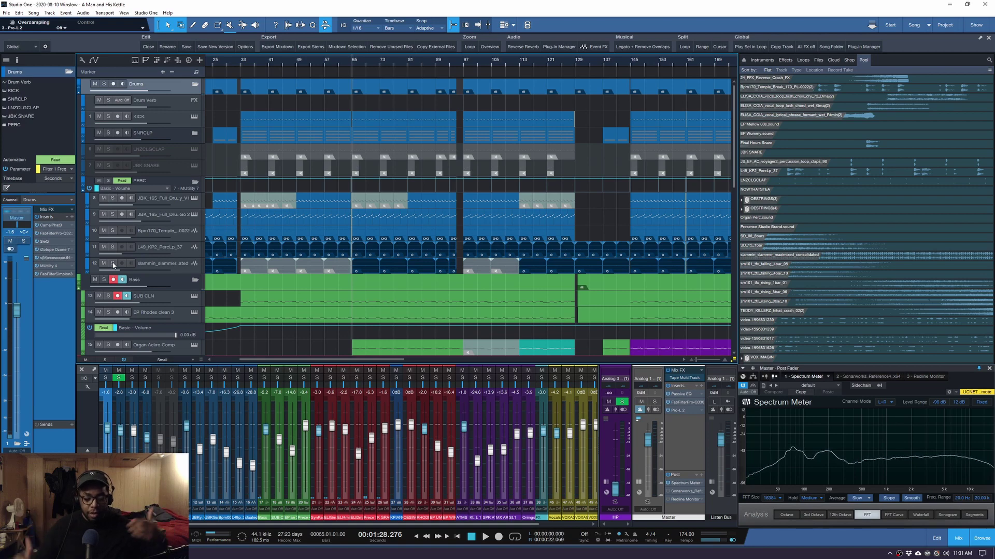
Solo the KICK track and start playback from bar 33
key("z")
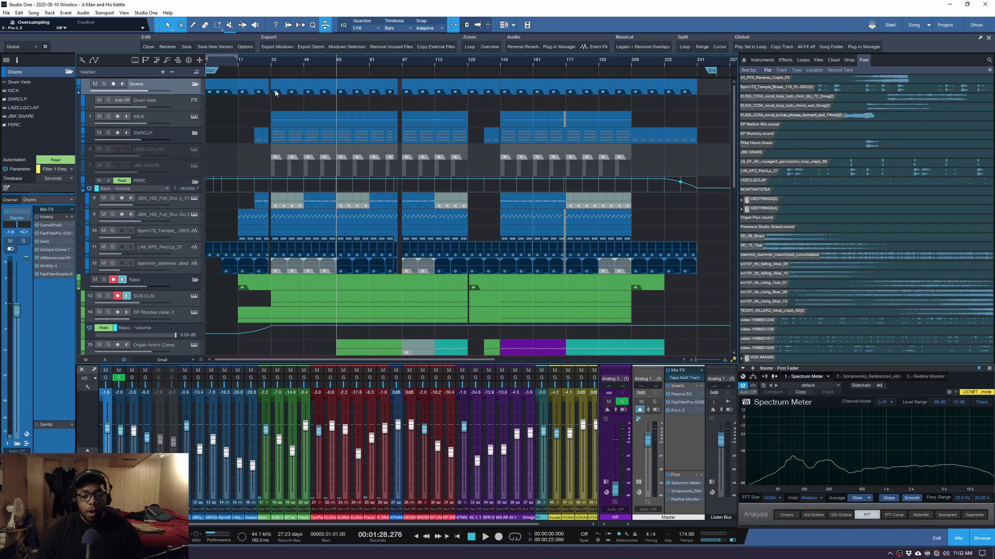
scroll(275, 62, "up", 4)
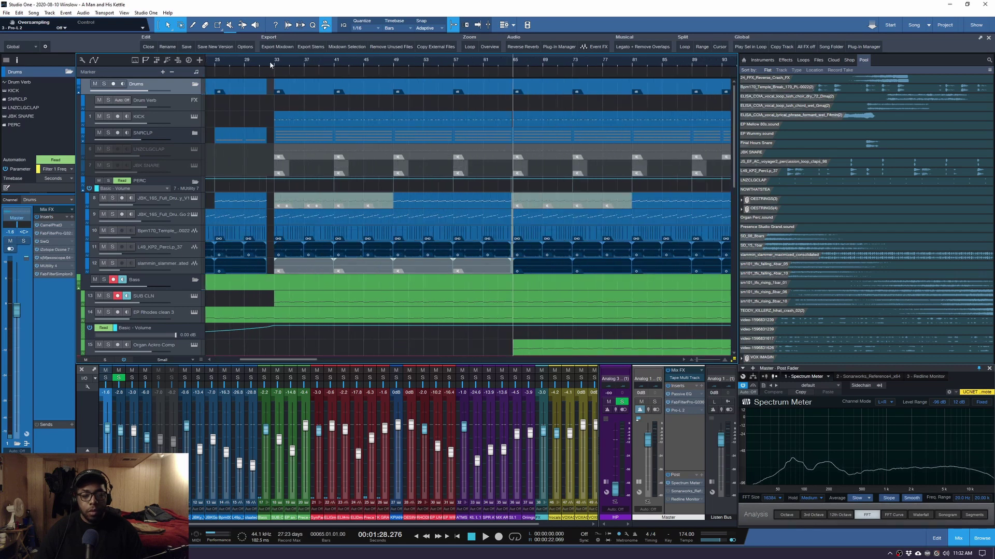
left_click(272, 60)
scroll(275, 61, "up", 4)
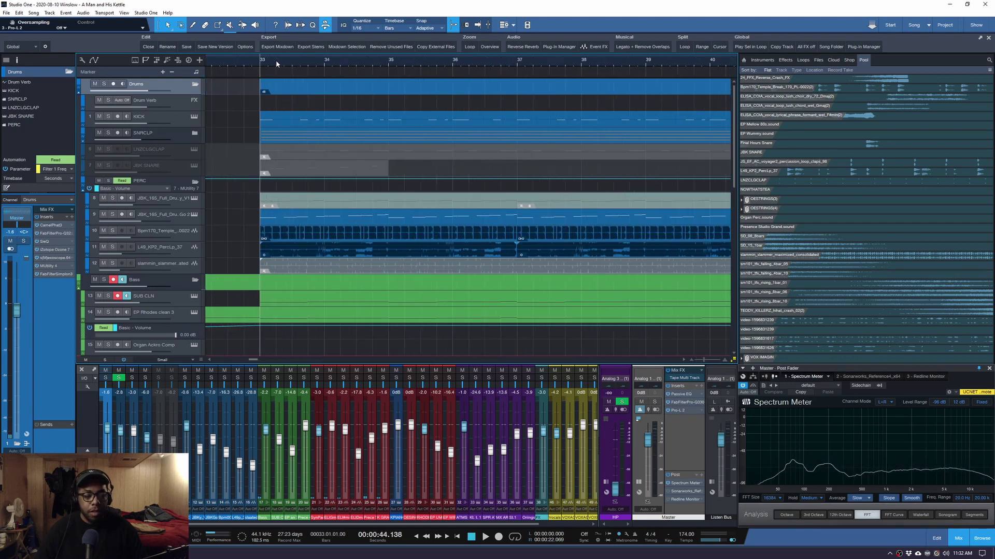
left_click(108, 117)
key("space")
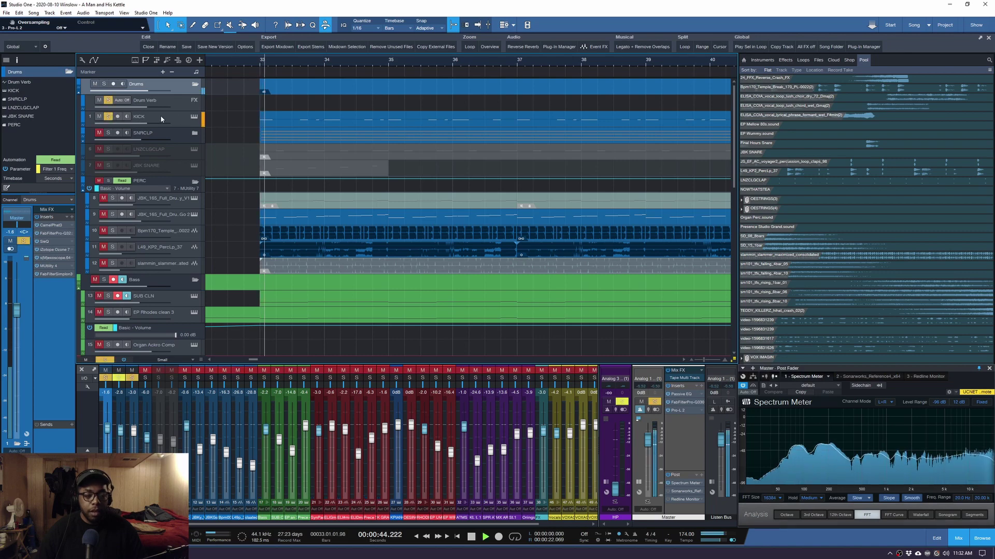
Select the KICK track, stop playback, and view its SampleOne instrument before closing the instrument window
left_click(195, 119)
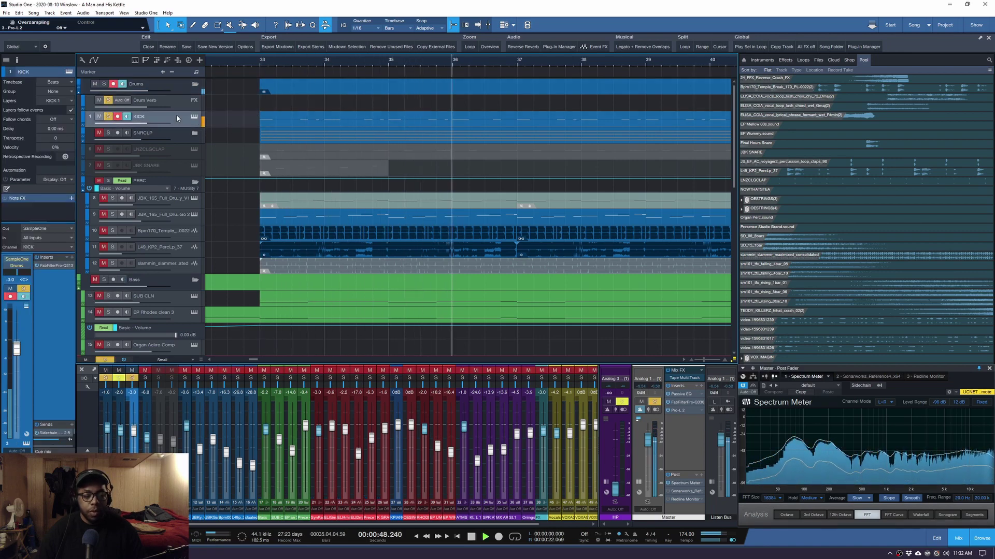
key("space")
left_click(195, 117)
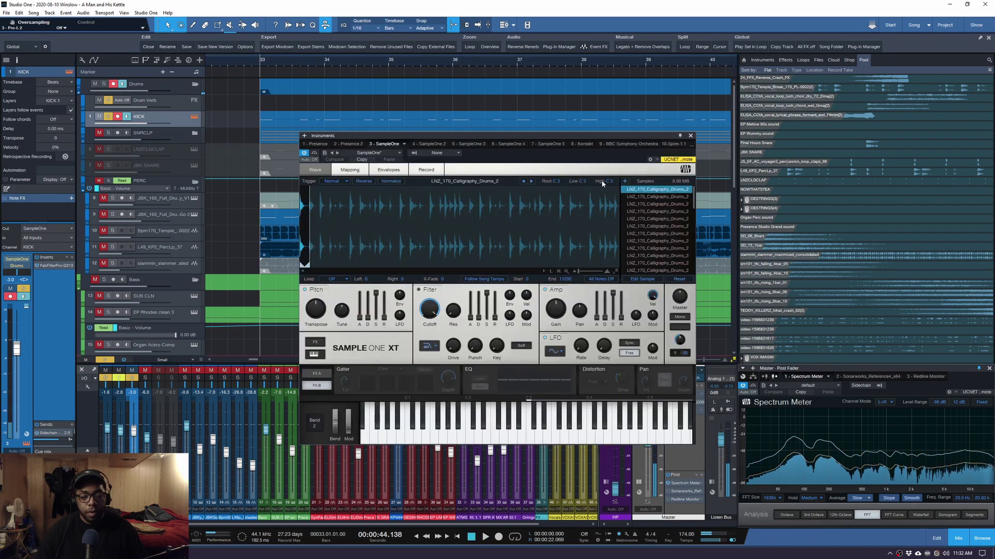
left_click(690, 135)
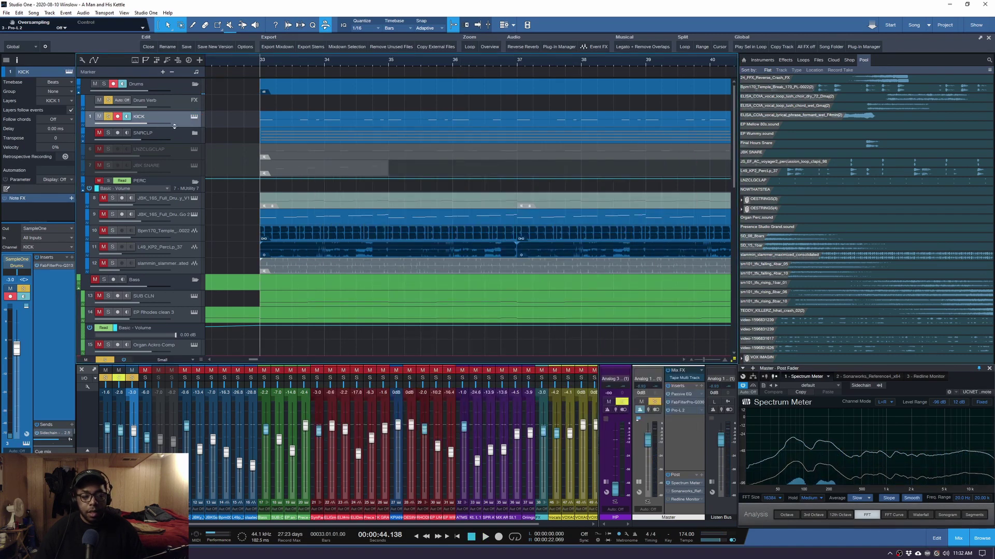
Enlarge the KICK track's height and show more bars of its pattern from bar 33 onward
left_click_drag(174, 125, 174, 149)
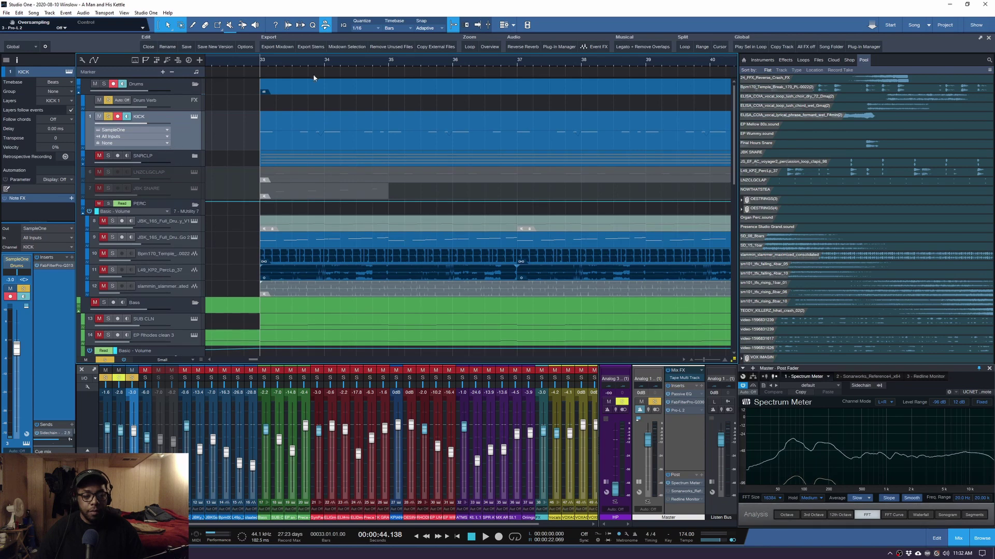
scroll(253, 64, "down", 3)
scroll(254, 64, "down", 3)
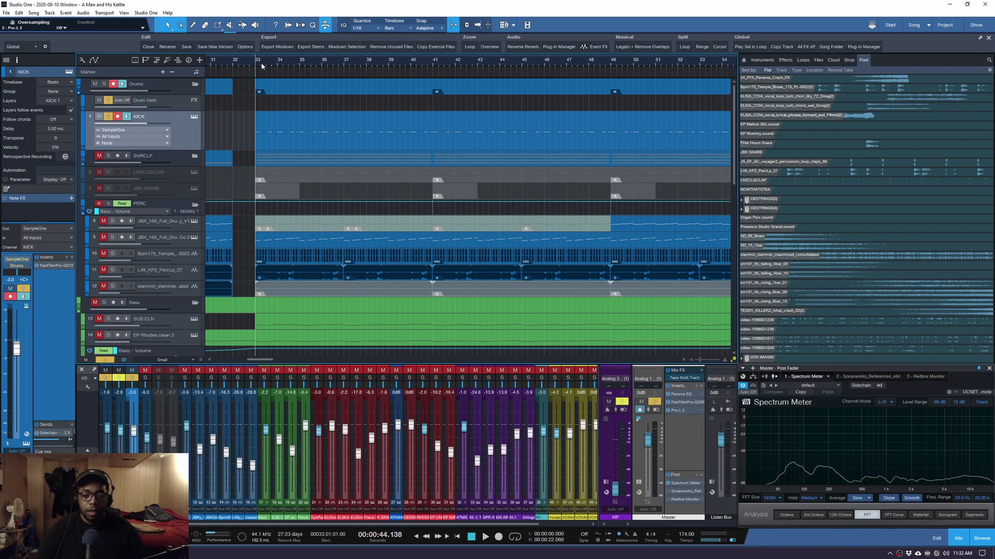
Open the KICK pattern at bar 33 in the note editor, show its velocity lane, and play it briefly
scroll(262, 66, "down", 2)
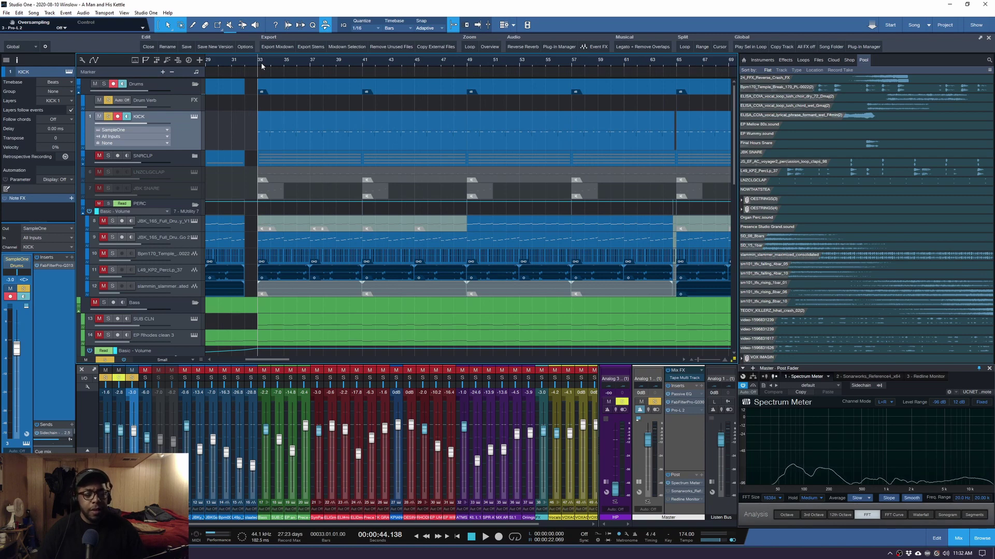
double_click(264, 143)
scroll(264, 398, "up", 6)
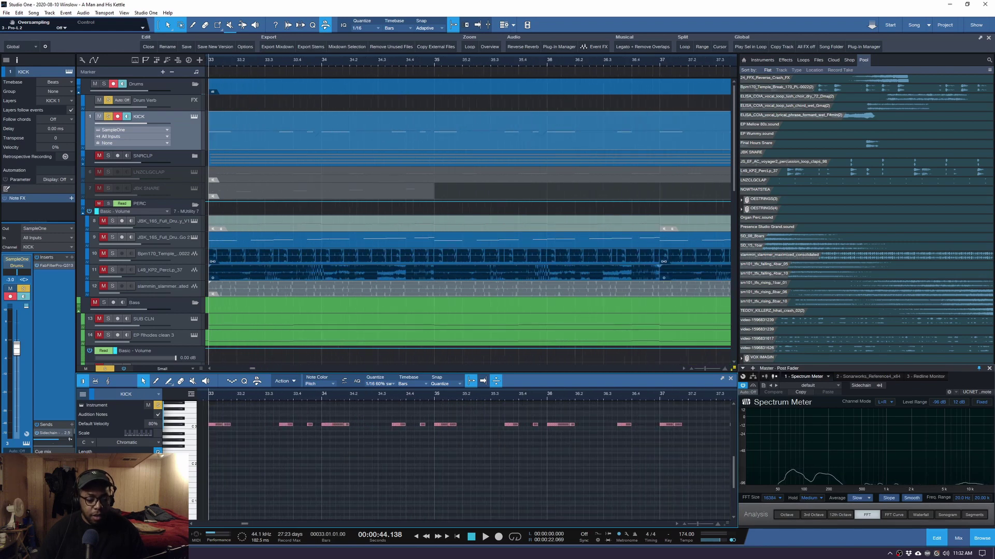
left_click(189, 521)
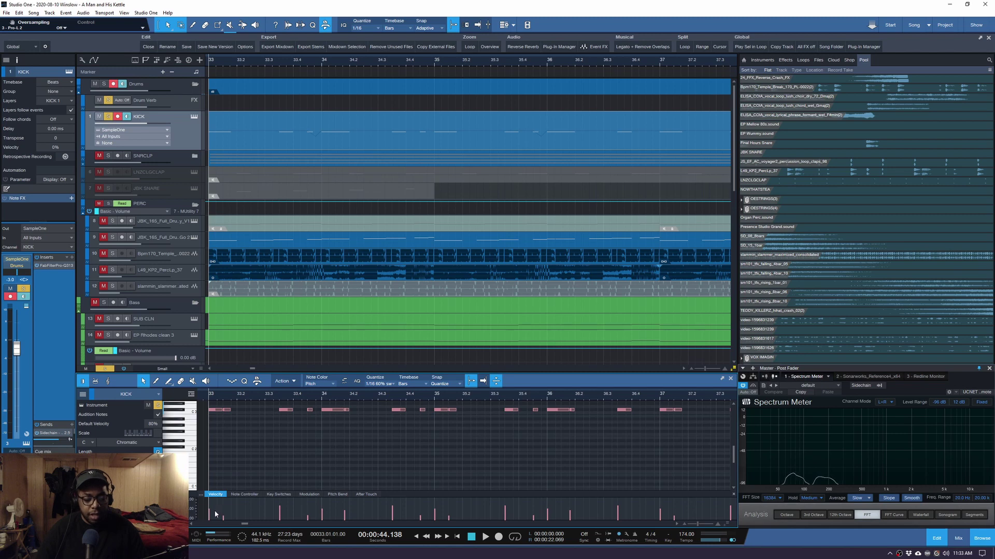
key("space")
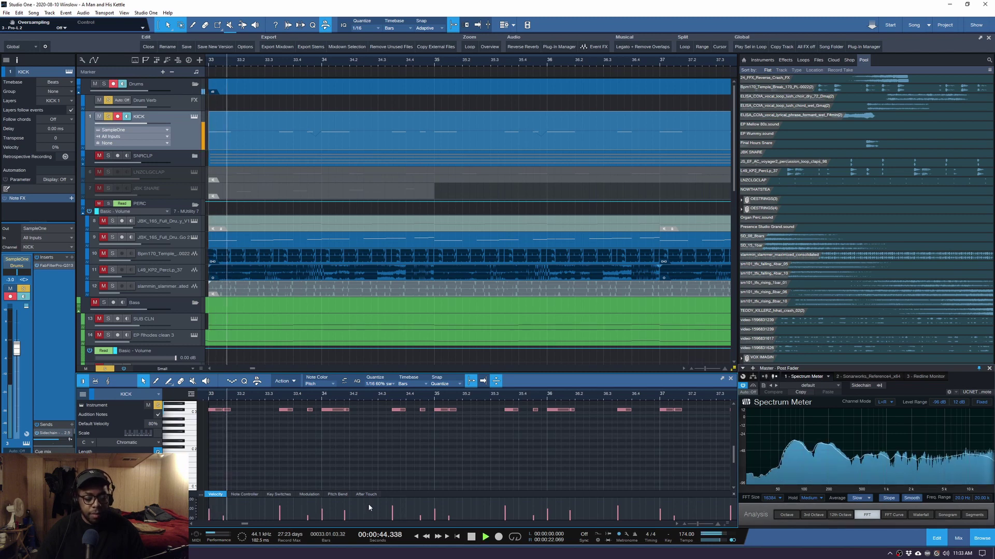
key("space")
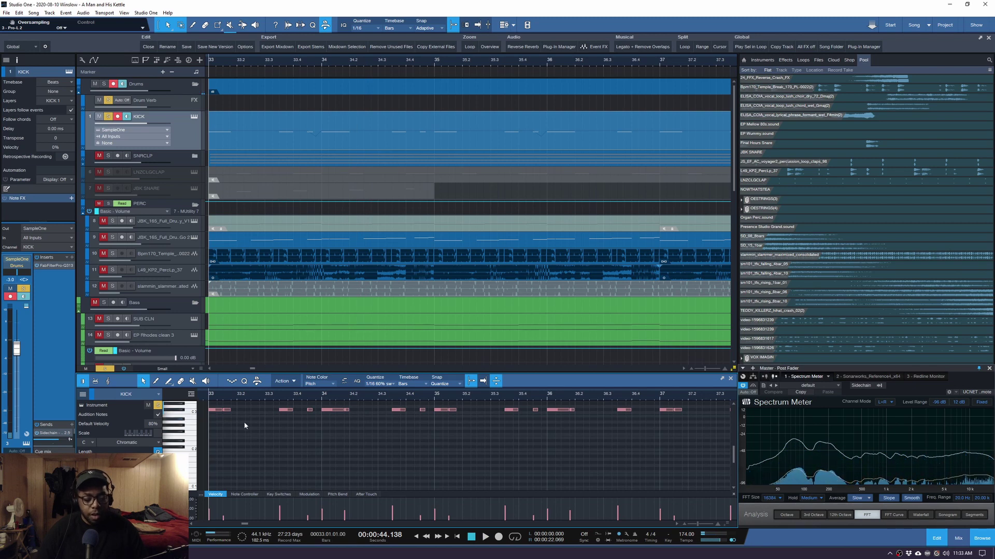
Inspect the KICK pattern's pitch bend curve in an enlarged lane, restore the lane's height, and close the note editor
left_click(336, 495)
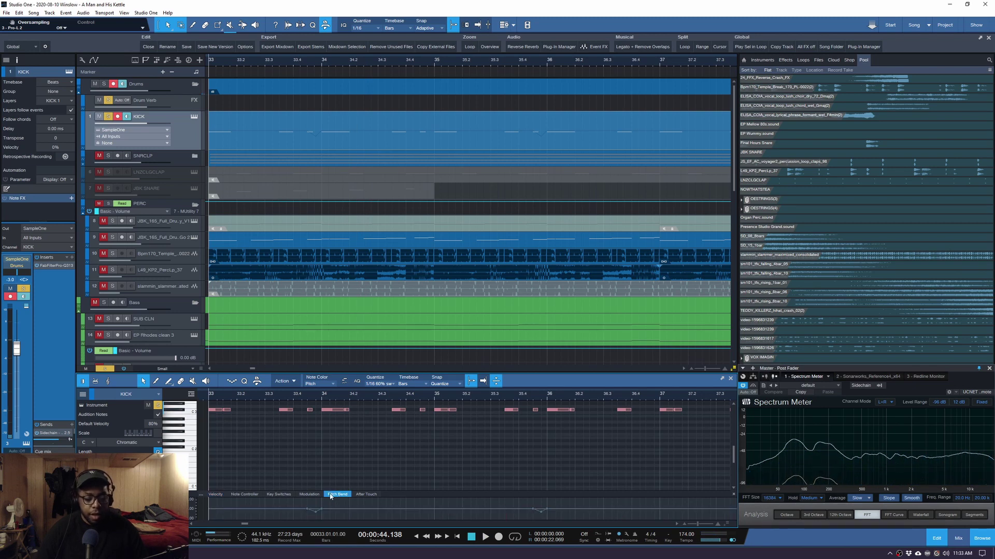
left_click_drag(388, 495, 385, 438)
key("space")
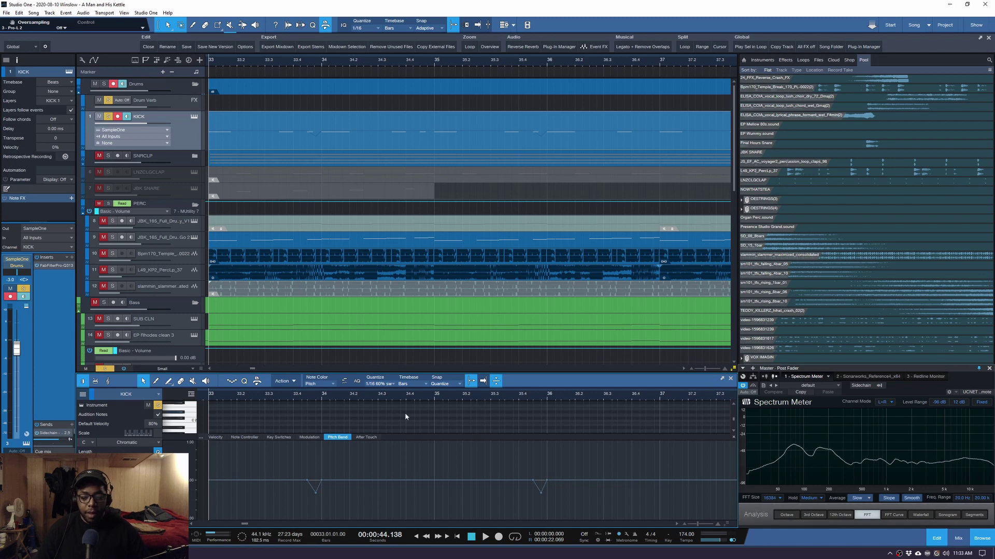
left_click_drag(400, 439, 388, 490)
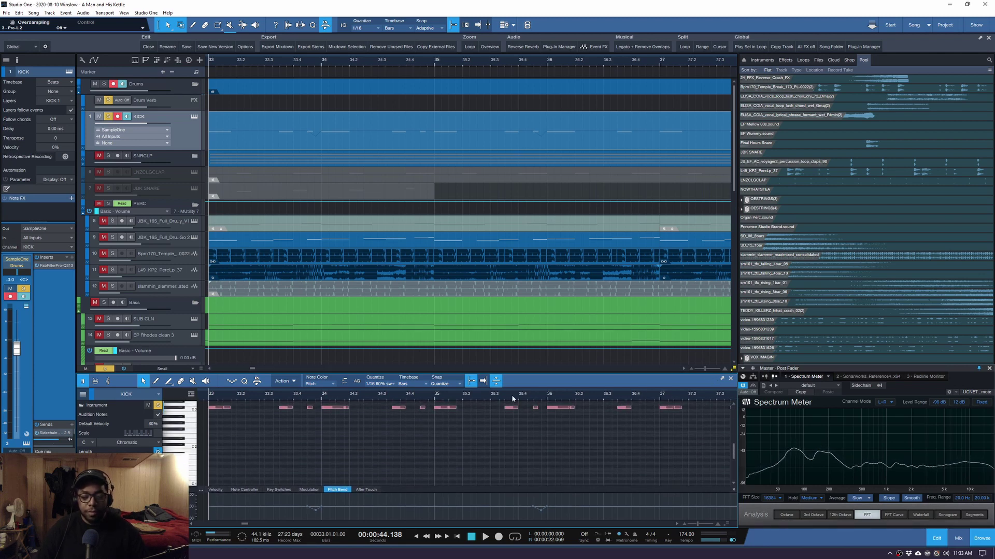
scroll(526, 397, "down", 3)
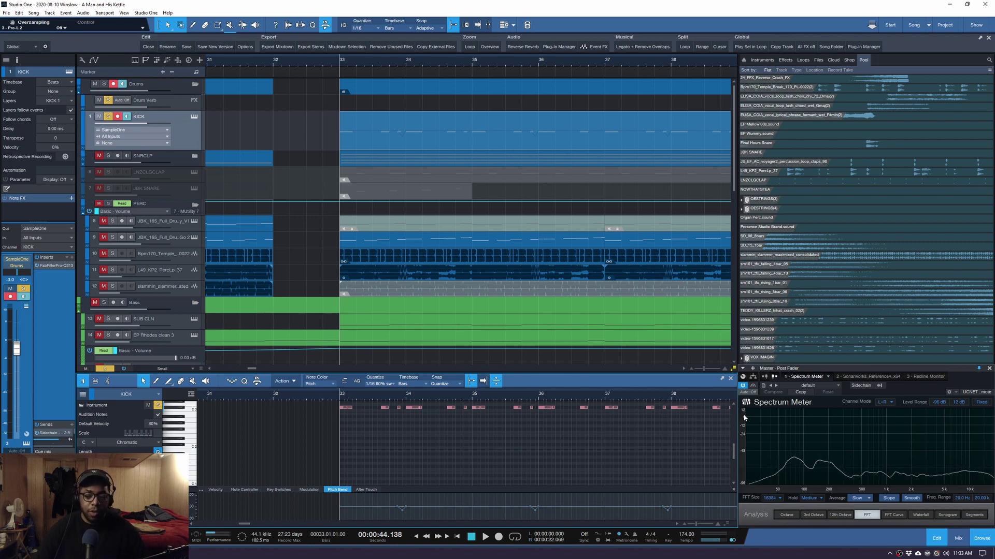
left_click(730, 379)
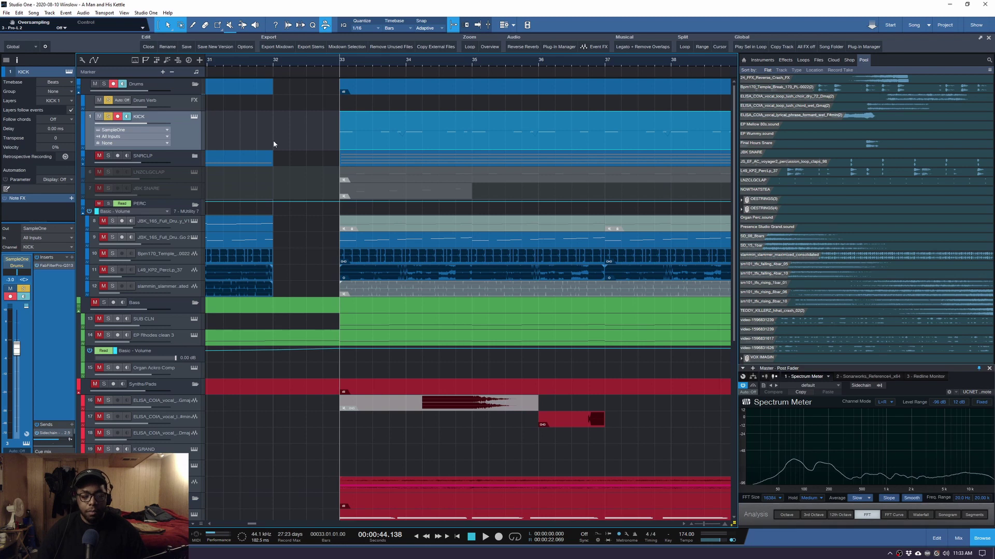
Slightly reduce the KICK track's height and show more bars of the arrangement around bar 33
scroll(330, 62, "down", 2)
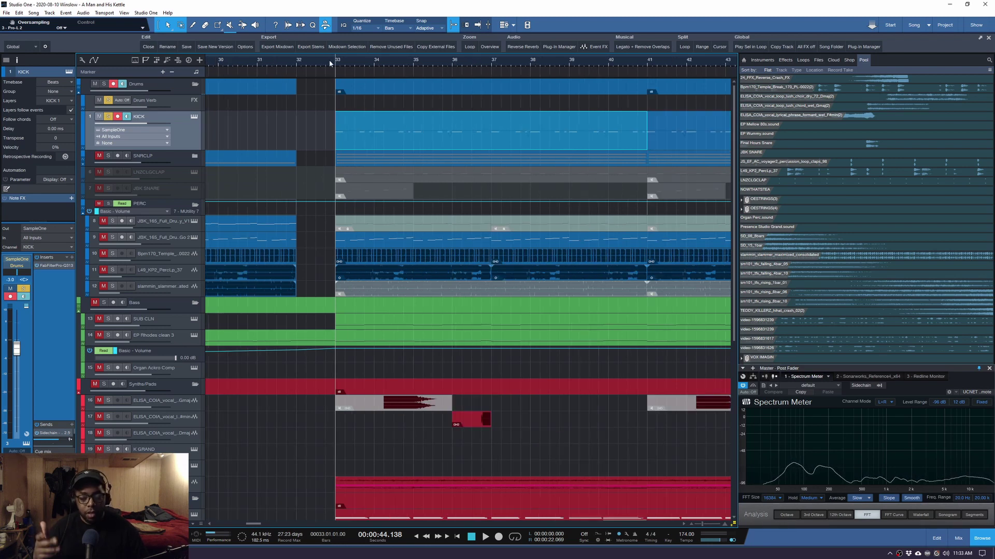
scroll(330, 63, "down", 3)
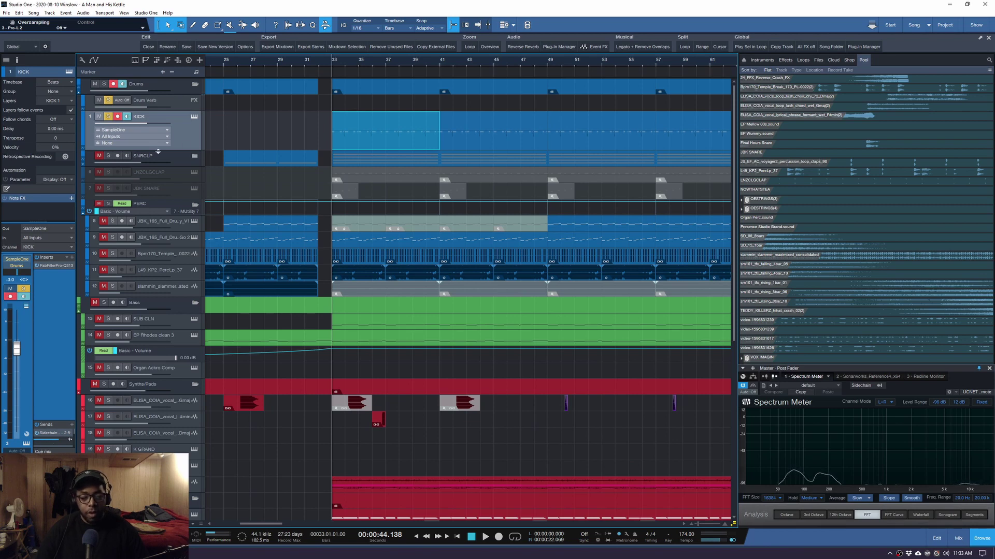
left_click_drag(175, 149, 172, 146)
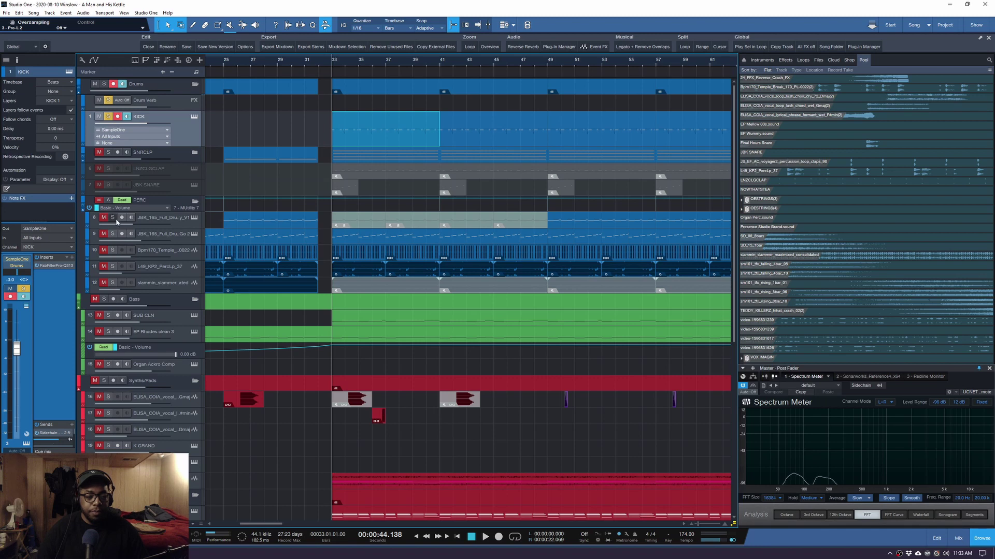
Solo only the SNRCLP folder track, expand it, and listen to its layers from bar 33 before stopping playback
left_click(109, 153, "alt")
left_click(109, 153)
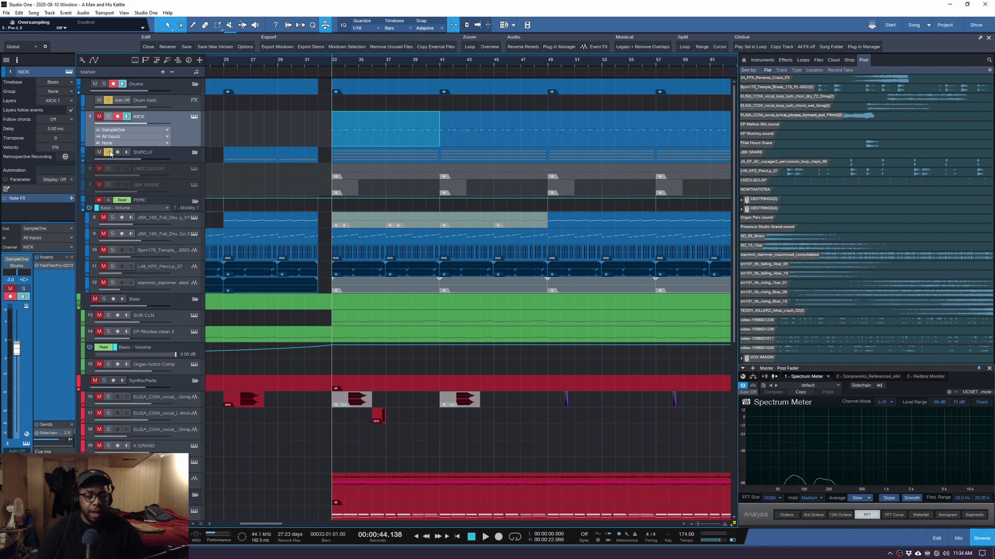
left_click(195, 153)
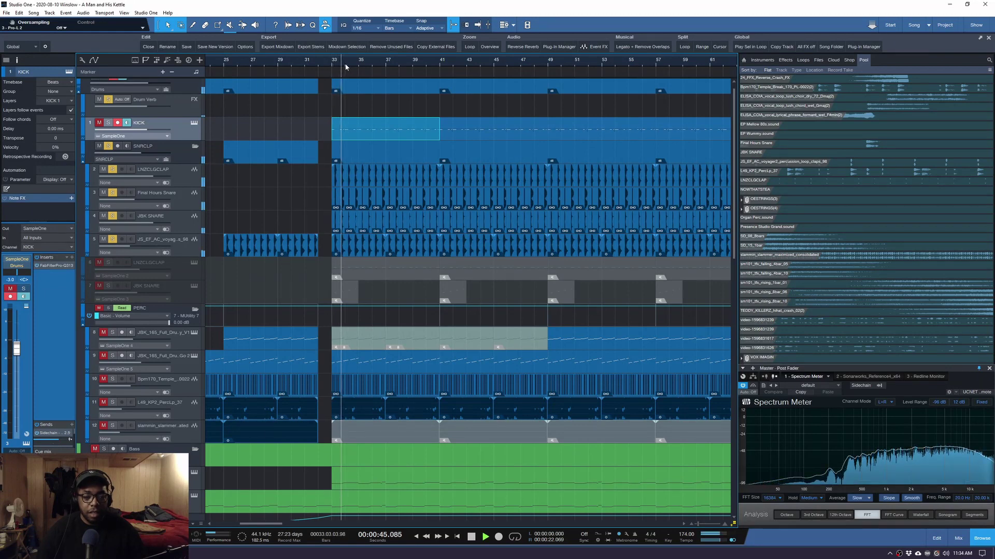
scroll(340, 64, "up", 4)
scroll(339, 64, "down", 3)
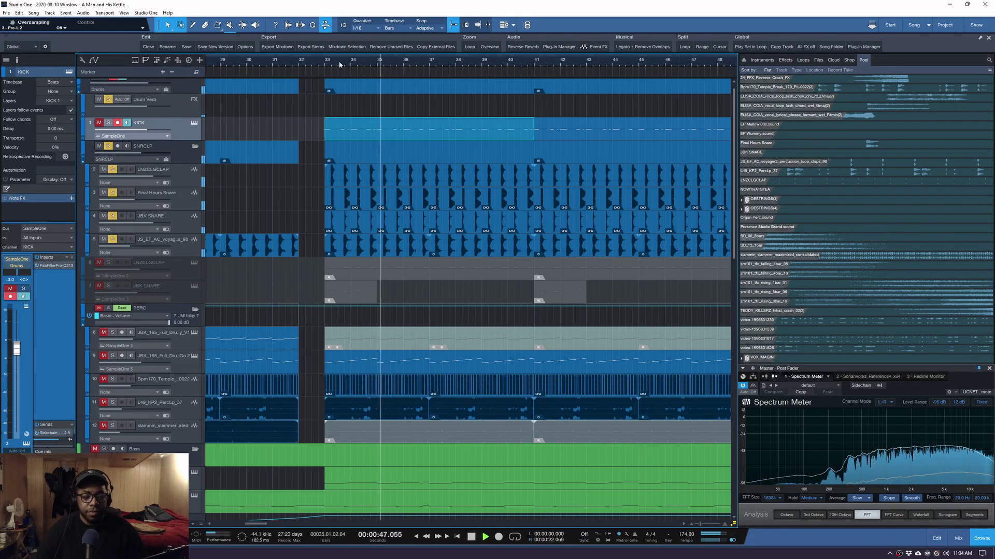
key("space")
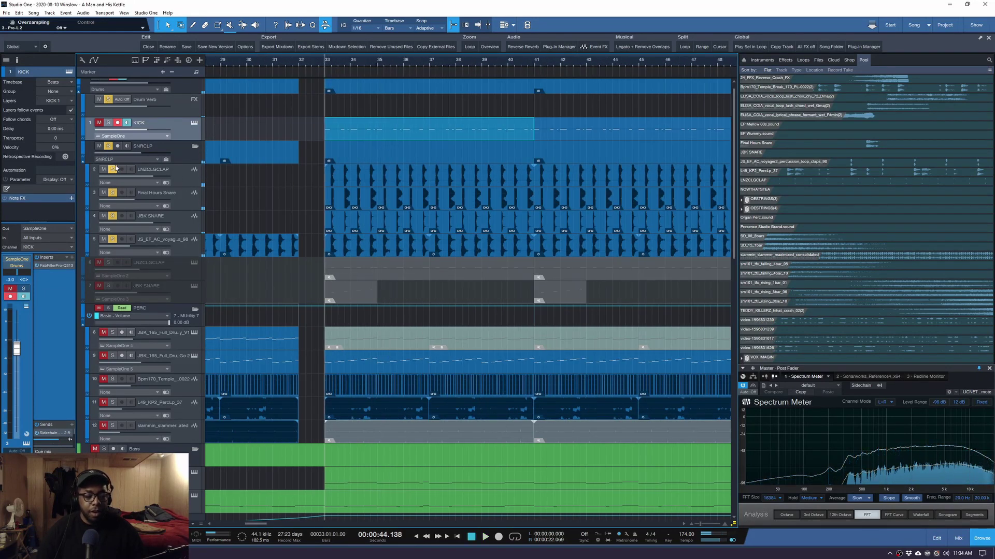
Clear the SNRCLP solo and audition LNZCLGCLAP and Final Hours Snare one at a time from bar 33, stopping playback
left_click(108, 146)
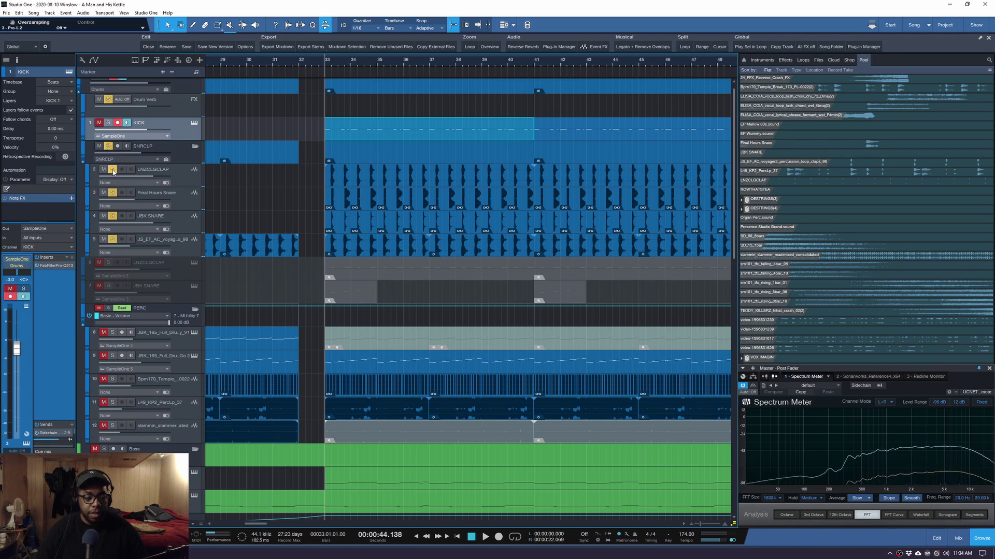
scroll(335, 63, "up", 1)
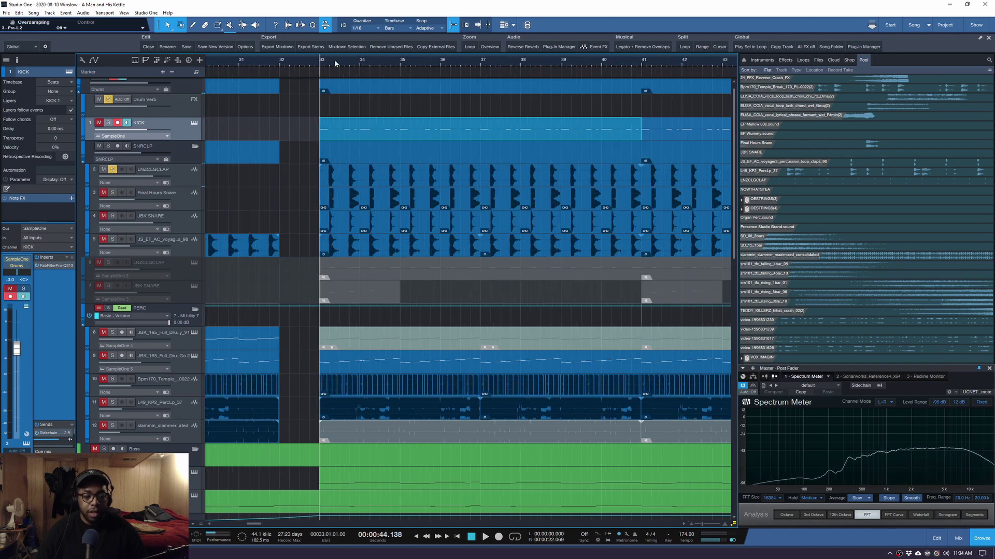
key("space")
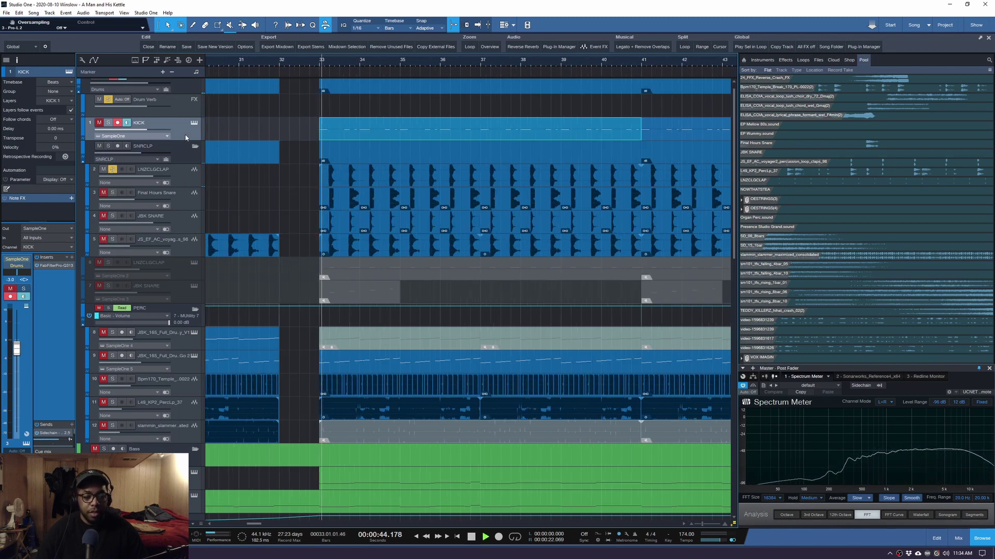
left_click(112, 193)
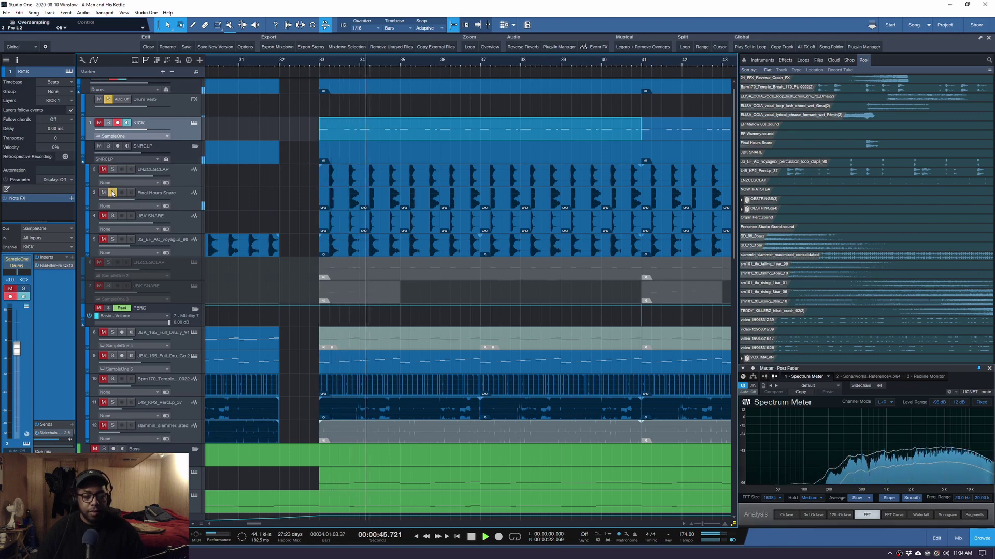
key("space")
Try splitting the Final Hours Snare and JBK SNARE clips from bar 33 into separate hits, play them, and undo the change
scroll(341, 69, "up", 4)
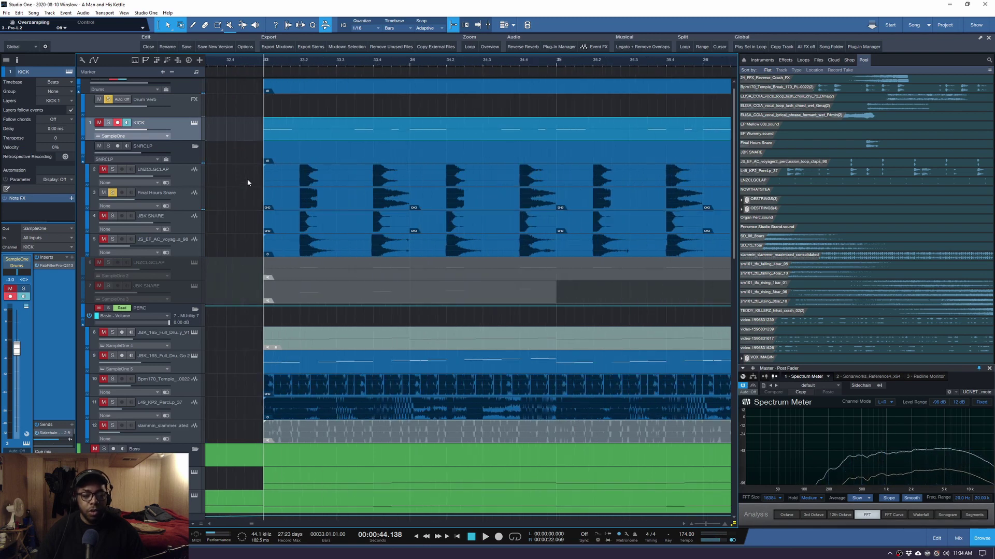
left_click_drag(244, 165, 432, 240)
left_click(298, 226)
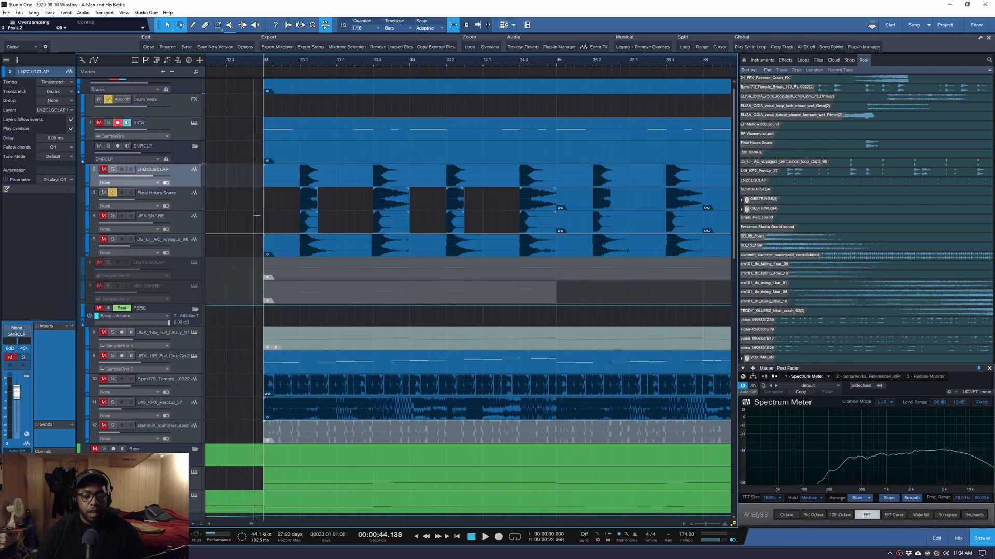
key("space")
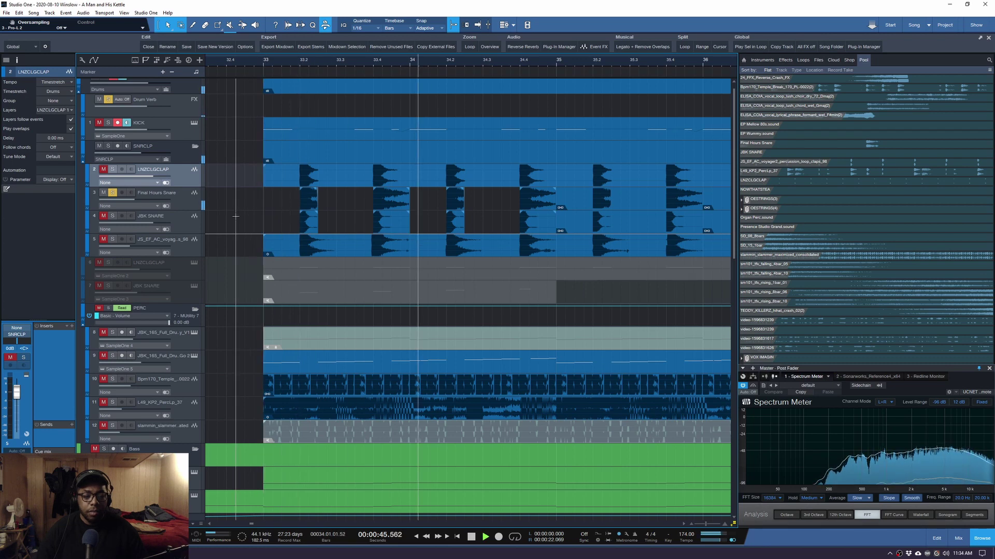
key("space")
key("ctrl+z")
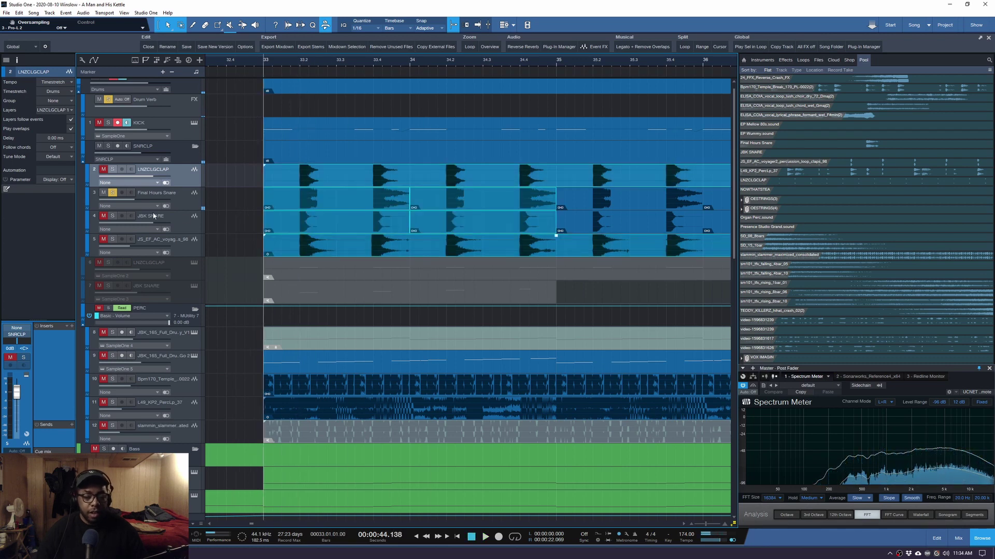
Solo only the JBK SNARE track, play it from bar 33, deselect the clips, and stop playback
left_click(112, 215)
key("space")
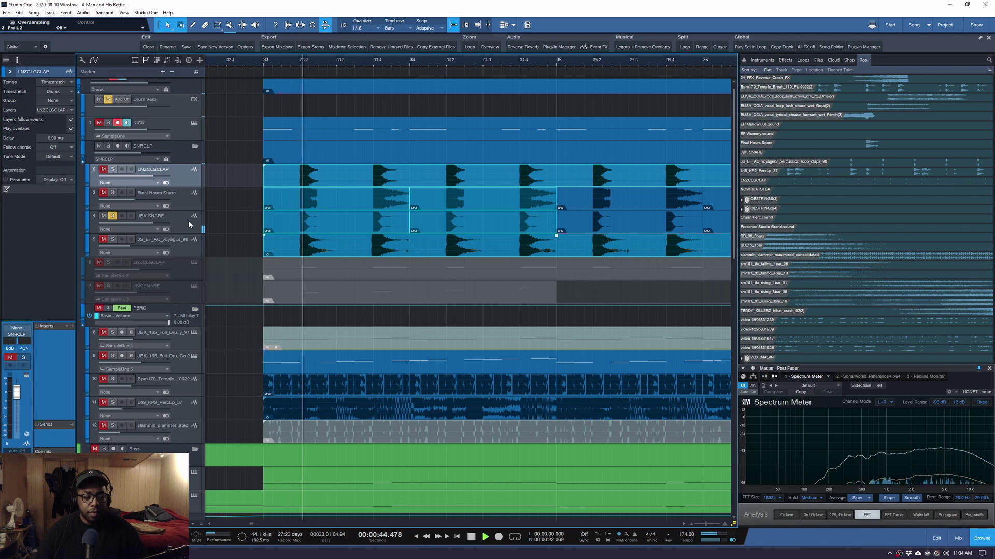
left_click(225, 230)
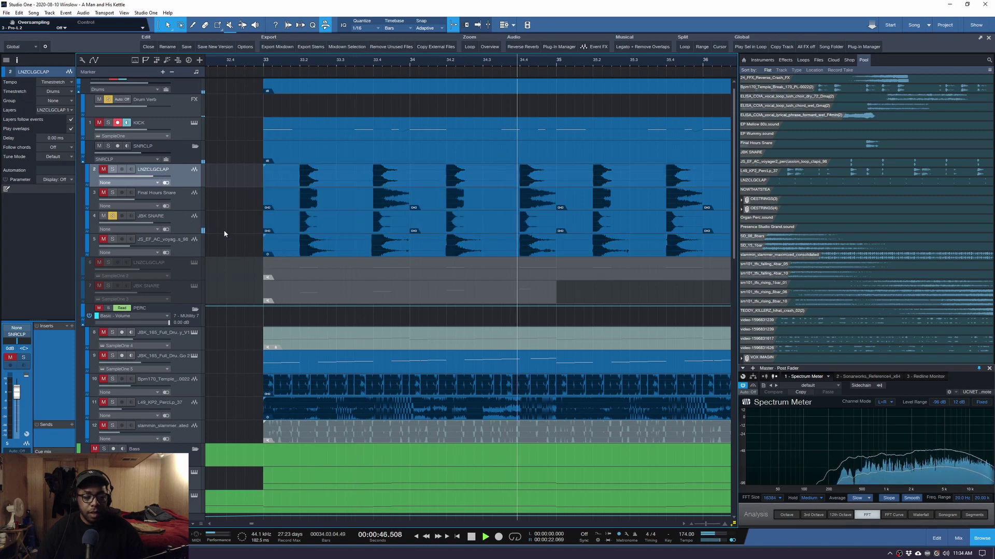
key("space")
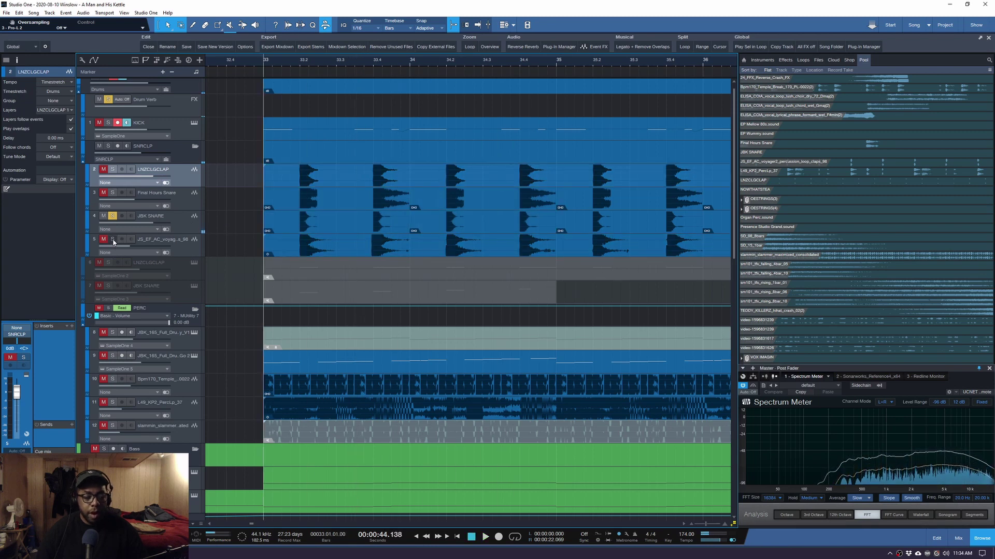
Solo only the JS_EF_AC_voyager2 claps track, play it from bar 33, and stop playback
key("alt")
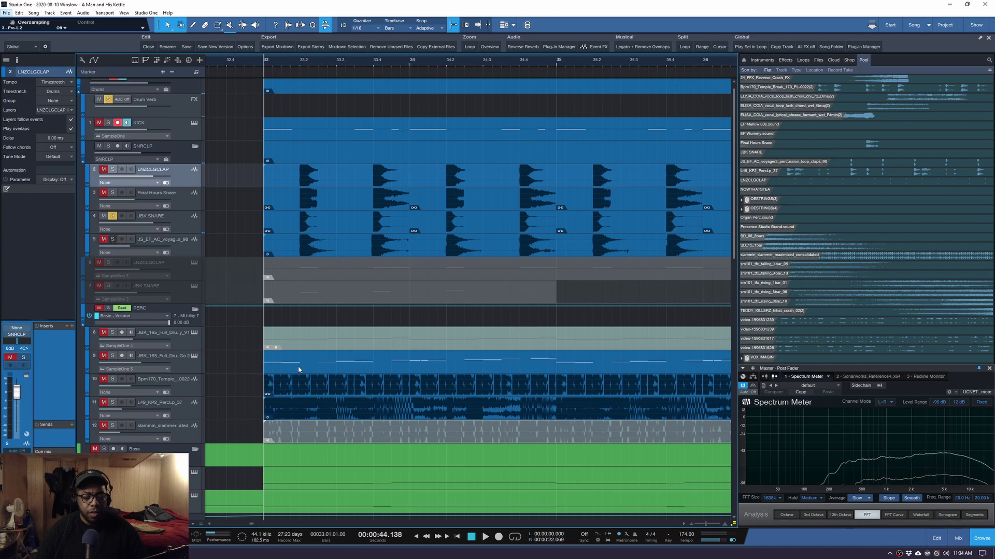
left_click(112, 239, "alt")
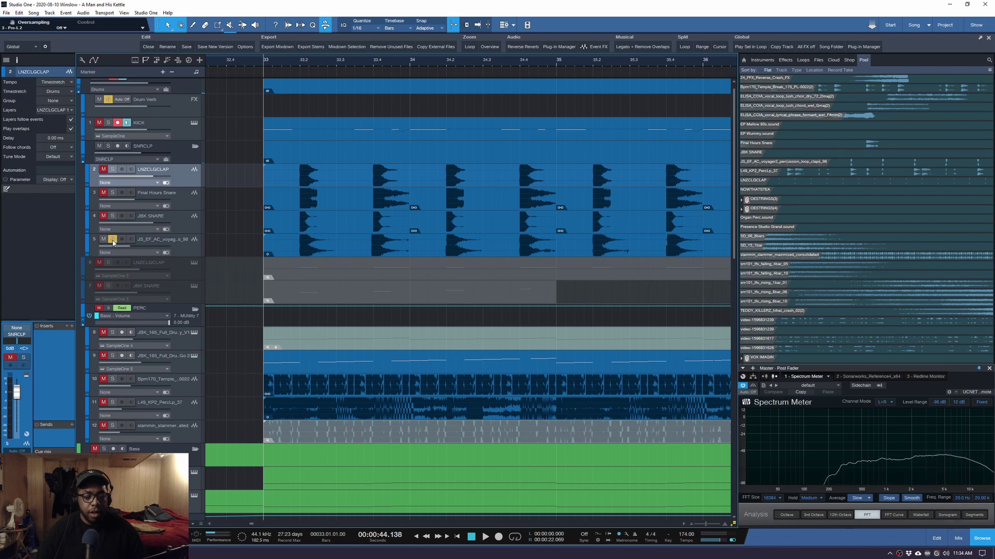
key("space")
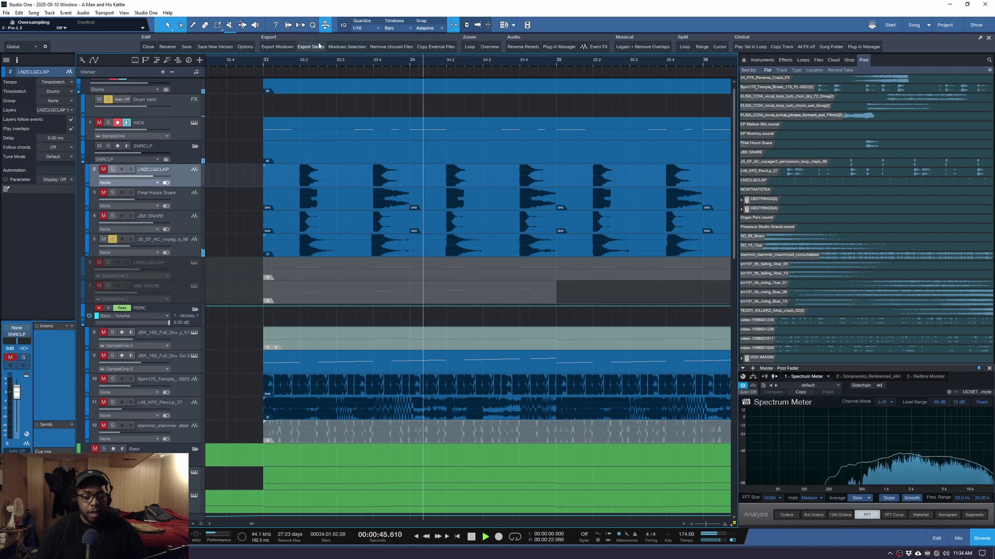
scroll(280, 61, "down", 3)
scroll(280, 61, "down", 3)
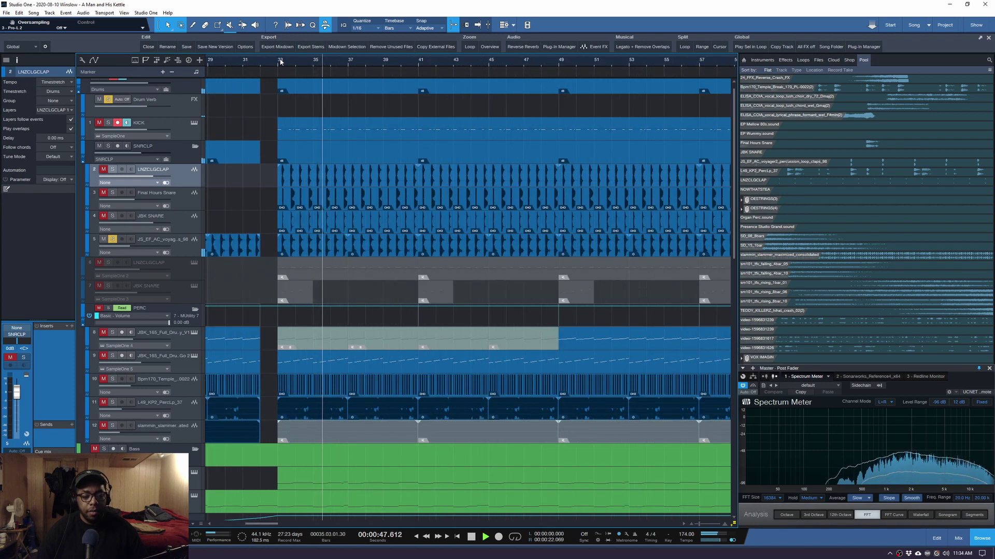
key("space")
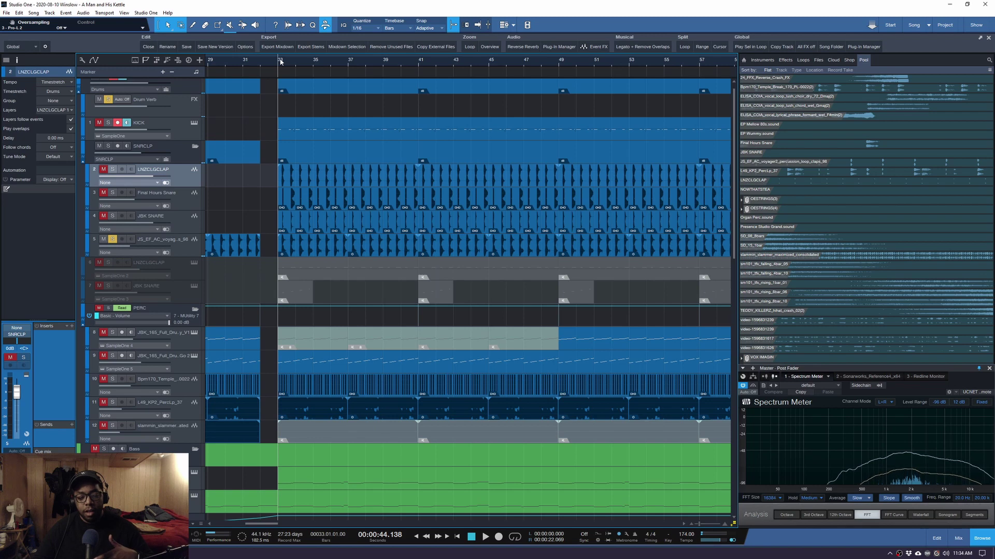
Solo the whole SNRCLP folder to hear all four snare and clap layers together from bar 33, and stop playback
left_click(108, 146)
key("space")
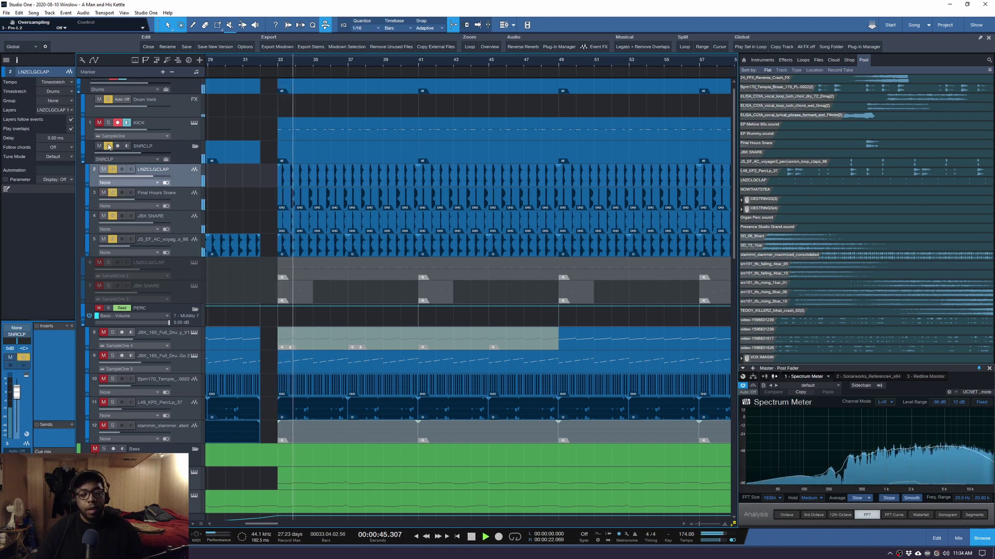
key("space")
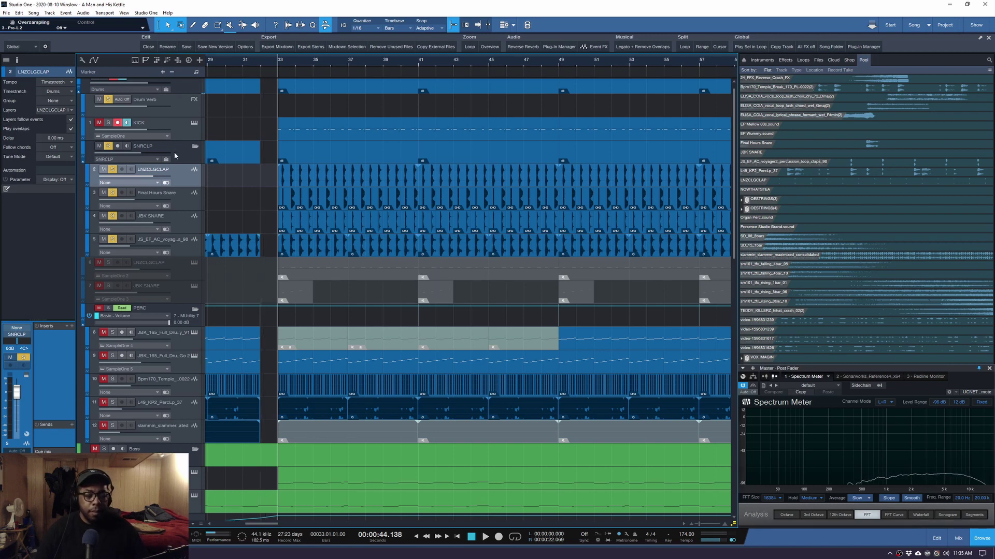
Select the individual snare and clap layer tracks in turn, and finish with the SNRCLP folder track selected to show its channel inserts
left_click(179, 195)
left_click(181, 222)
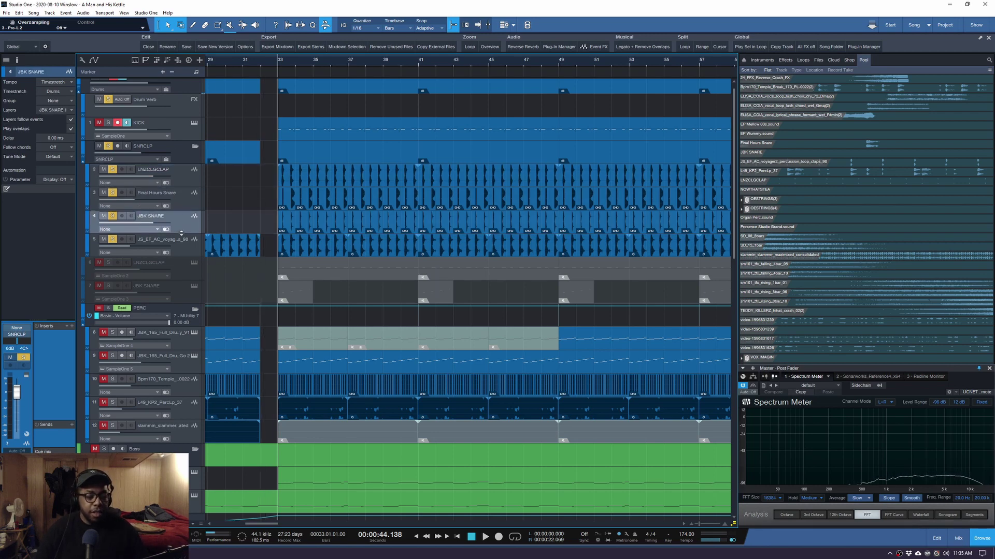
left_click(181, 240)
left_click(185, 227)
left_click(182, 206)
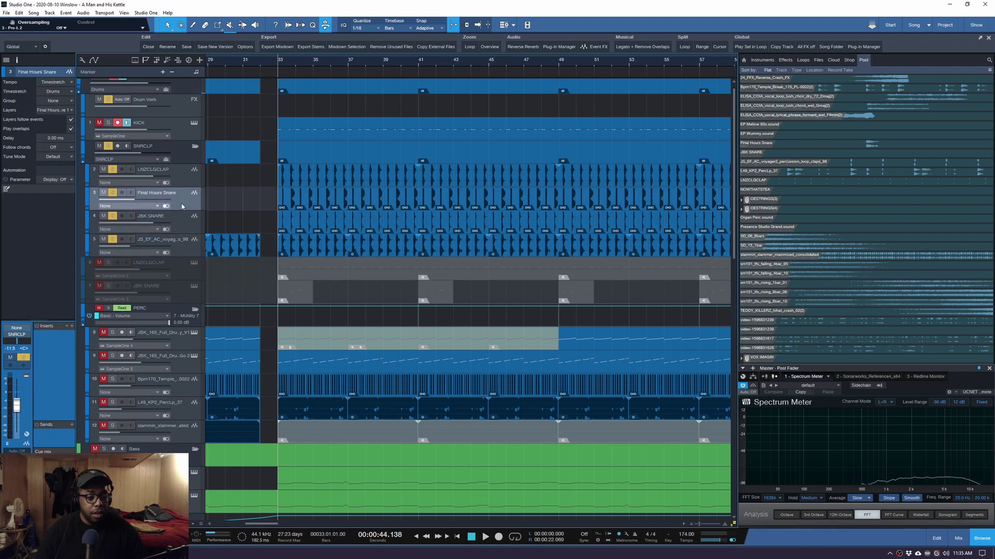
left_click(182, 183)
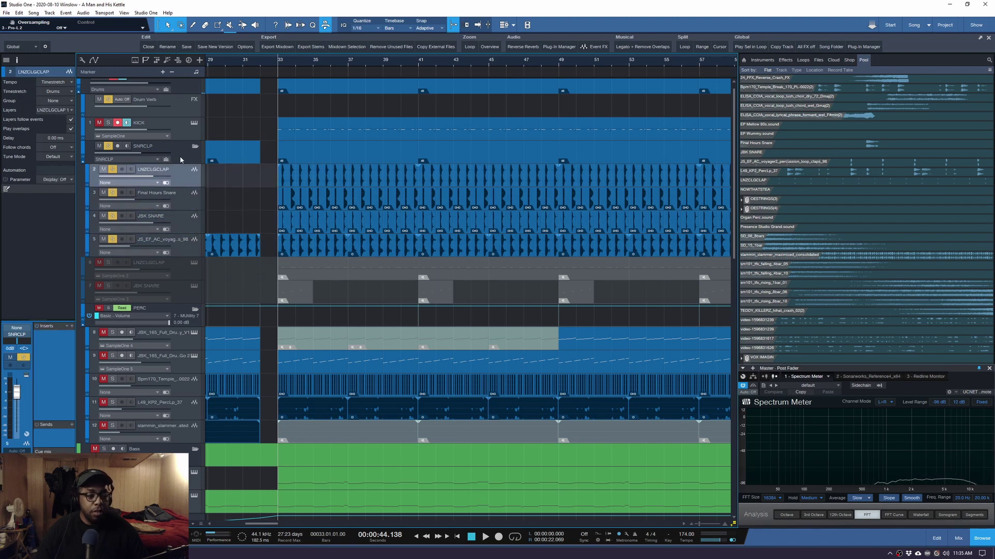
left_click(181, 160)
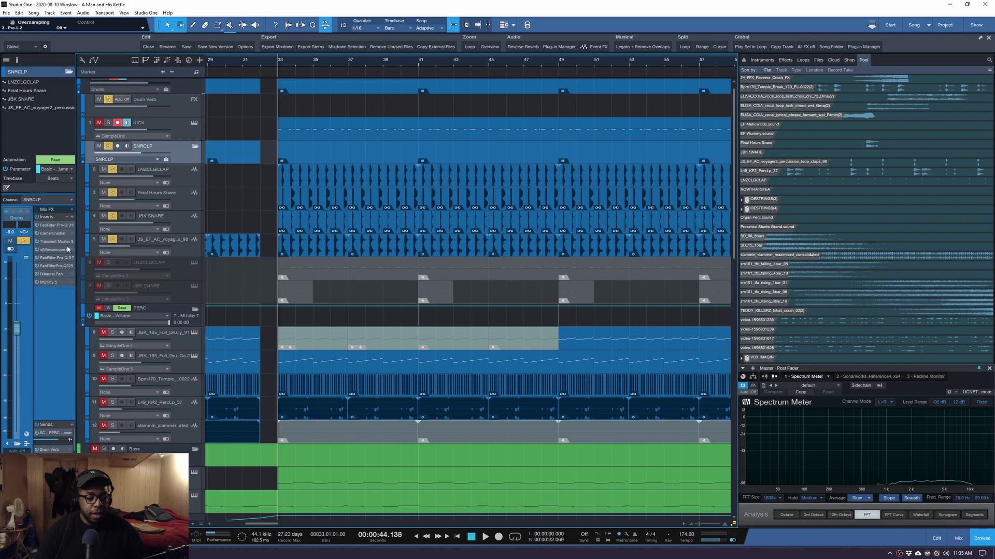
Play the soloed SNRCLP folder twice from bar 33 to hear the processed snare and clap stack, and stop playback
key("space")
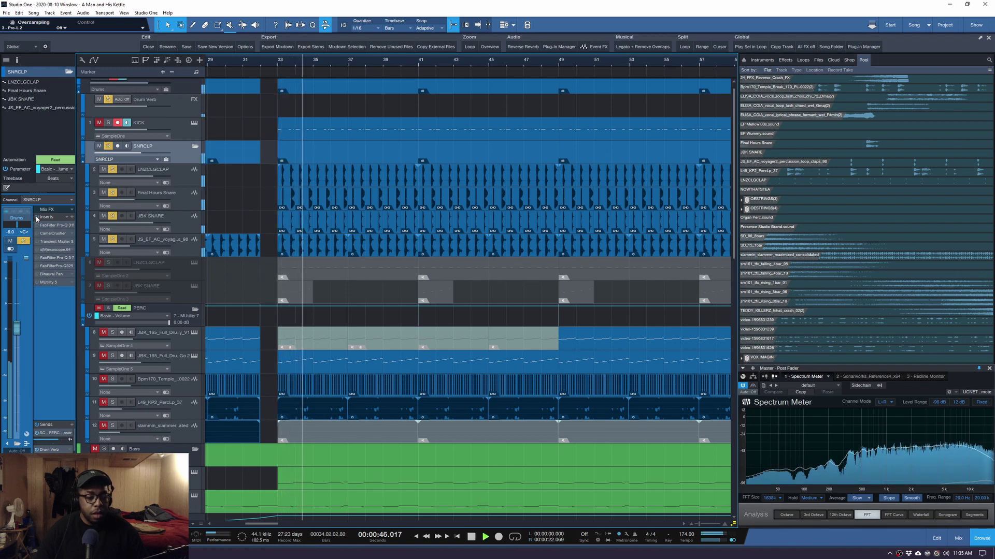
key("space")
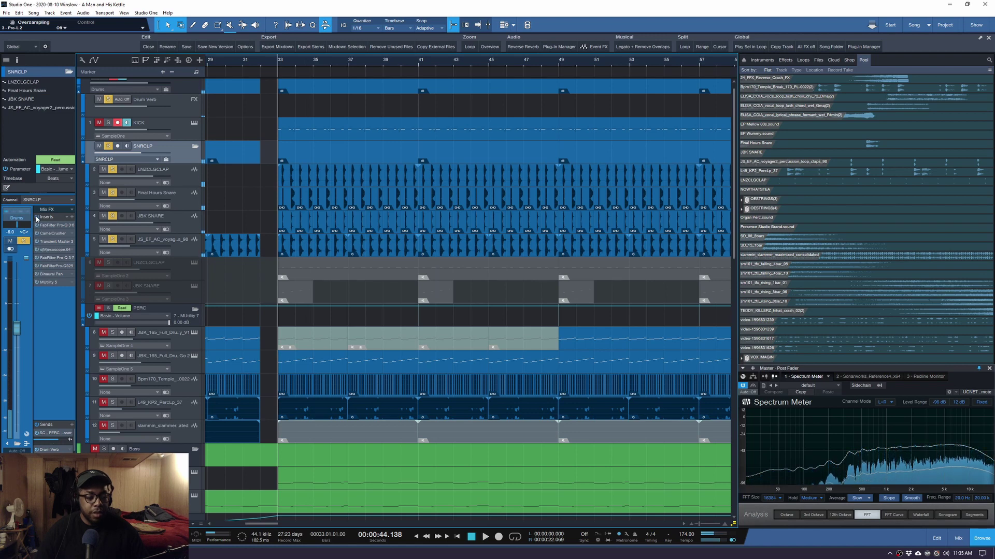
key("space")
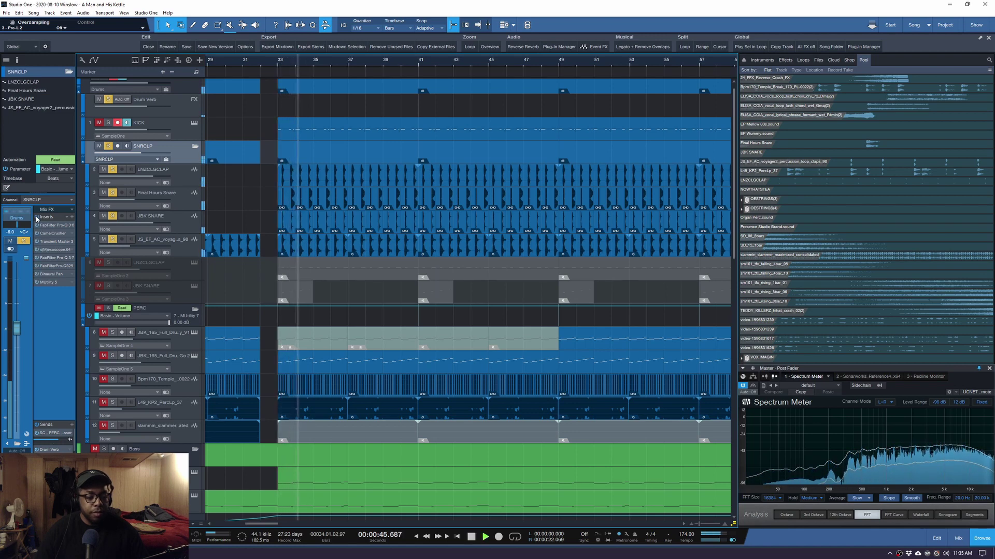
key("space")
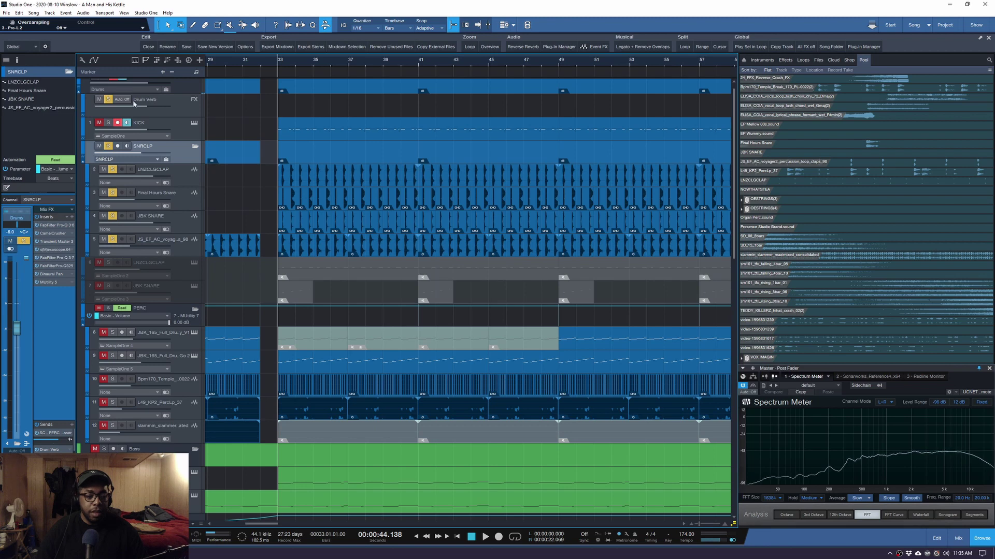
Solo the whole Drums folder, play it from bar 33, and stop playback
scroll(133, 103, "up", 1)
left_click(104, 84)
key("space")
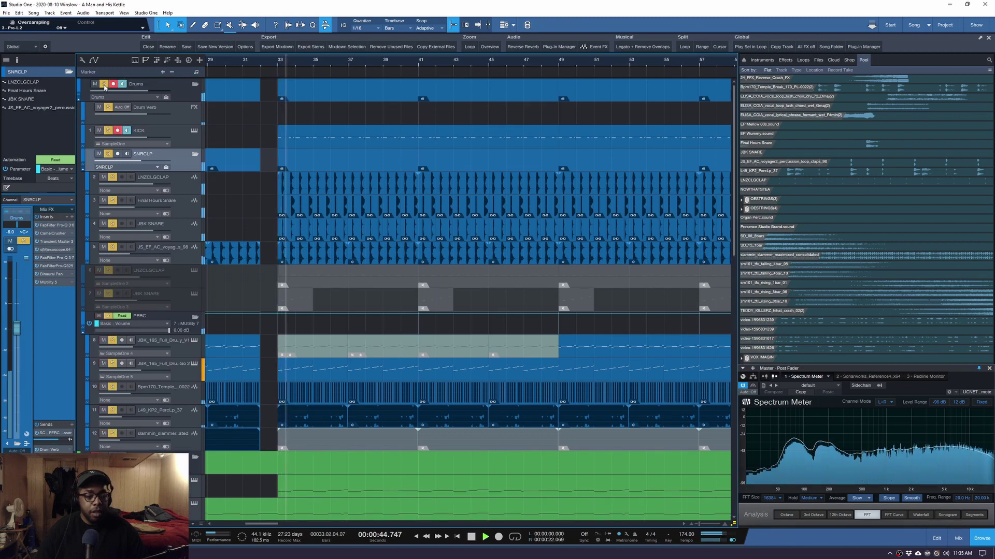
key("space")
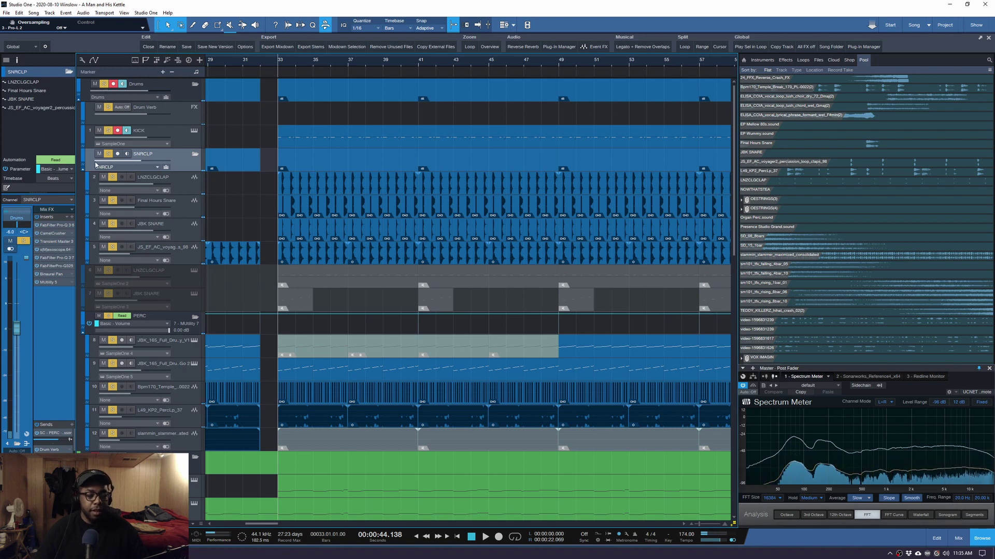
Solo only the SNRCLP folder and examine its first FabFilter Pro-Q 3, CamelCrusher and Transient Master inserts
left_click(108, 154)
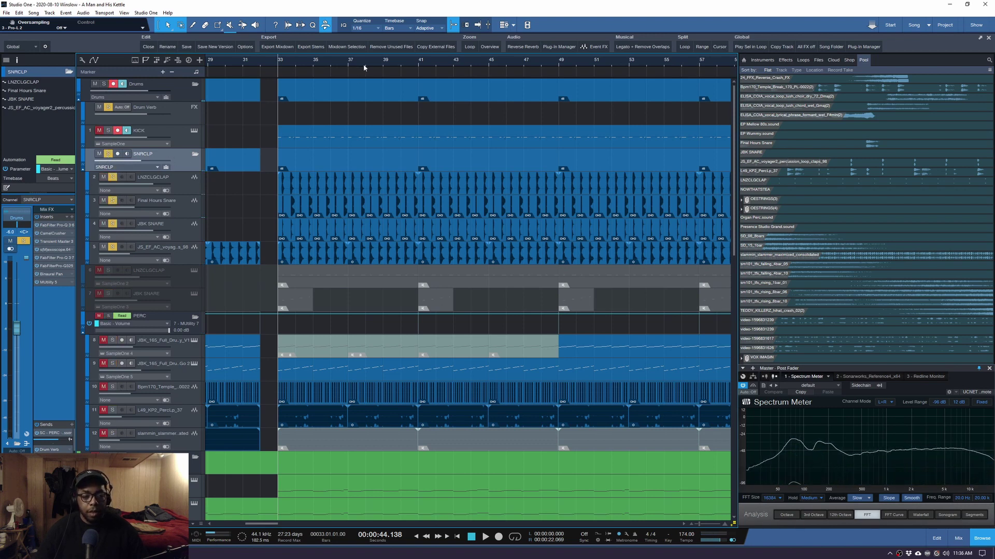
scroll(313, 64, "up", 2)
scroll(312, 64, "down", 2)
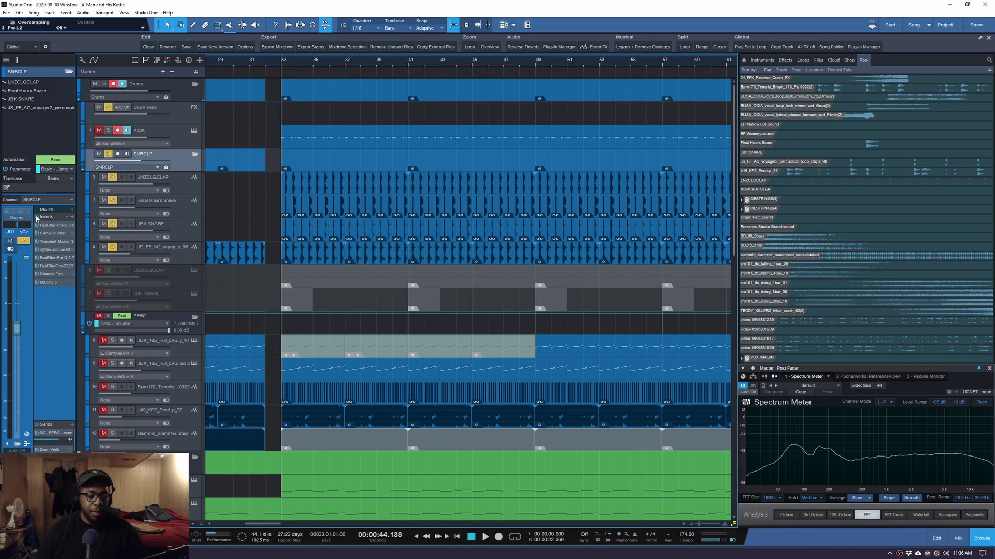
left_click(56, 226)
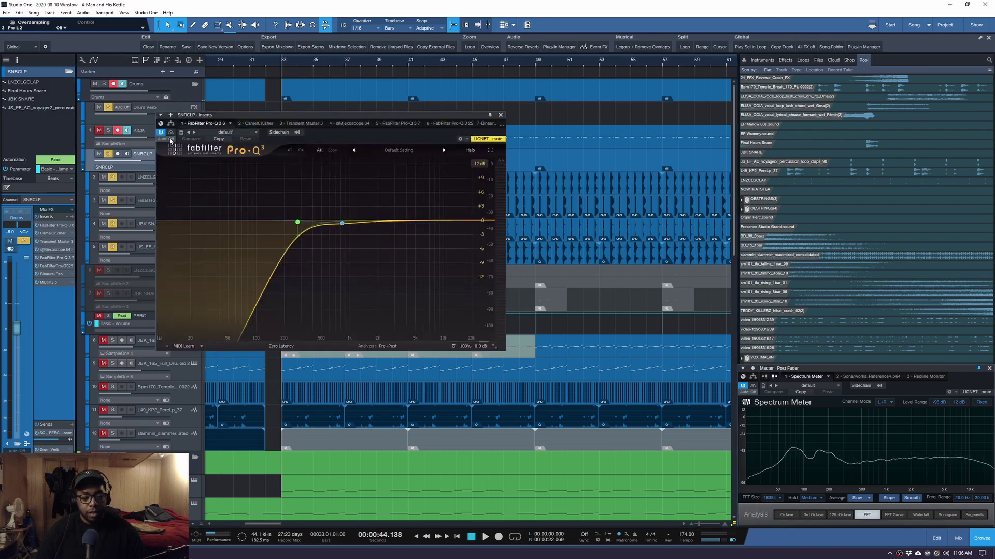
left_click(254, 124)
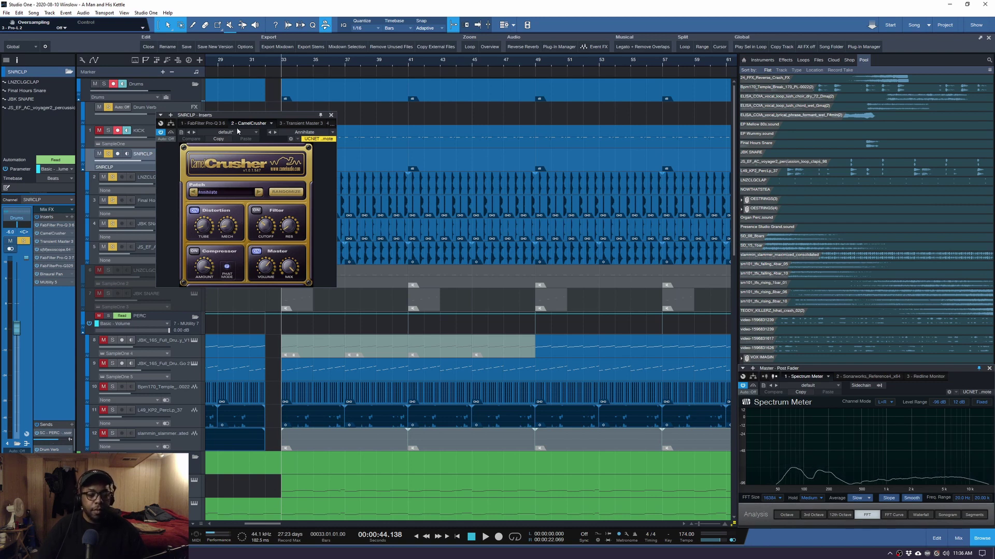
left_click(292, 125)
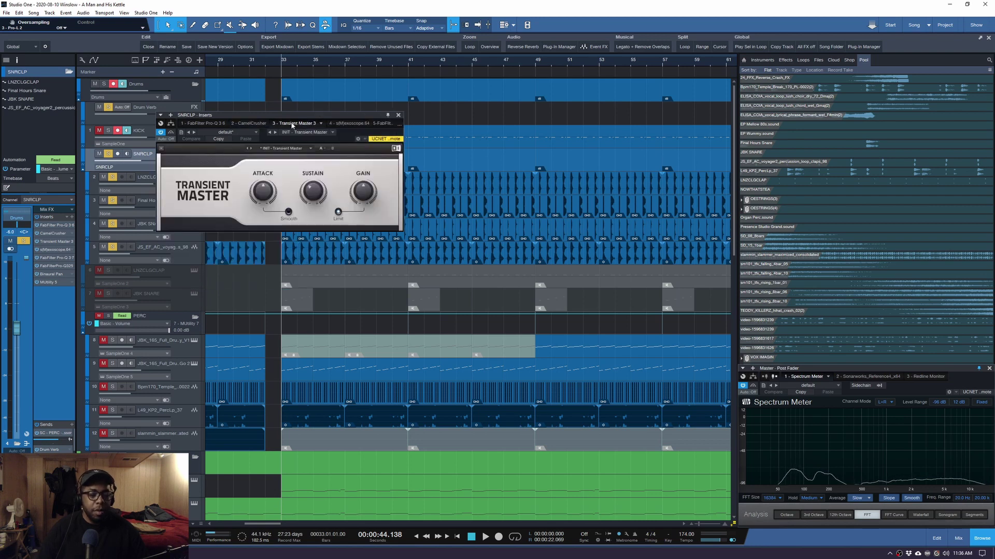
mouse_move(264, 202)
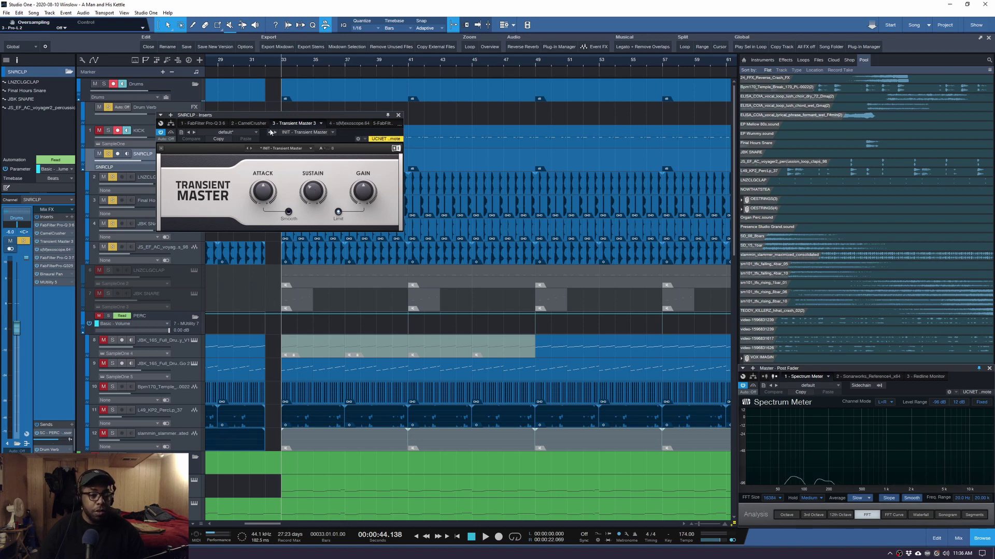
Check the snare waveform in the s(M)exoscope insert during playback, and examine the two FabFilter Pro-Q 3 equalizers that follow it
left_click(348, 123)
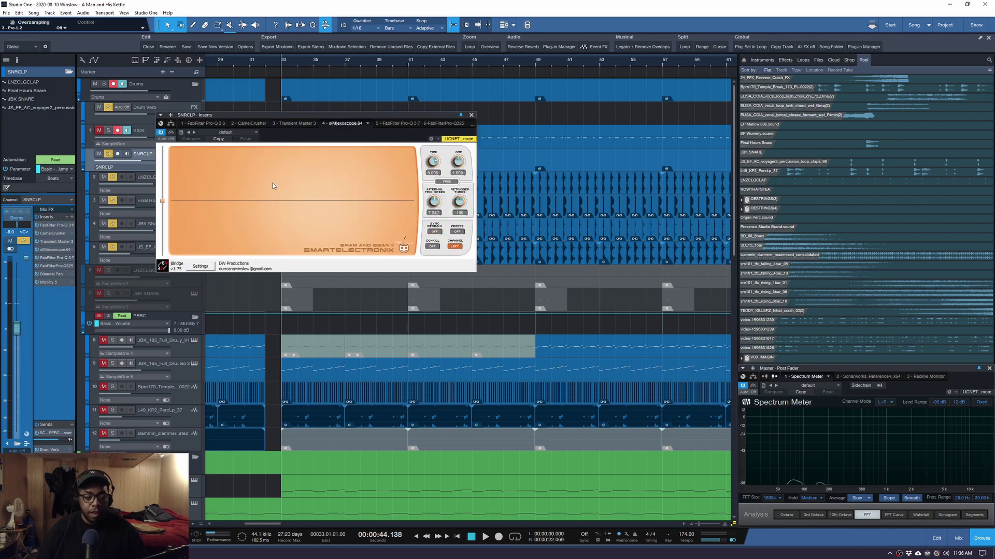
key("space")
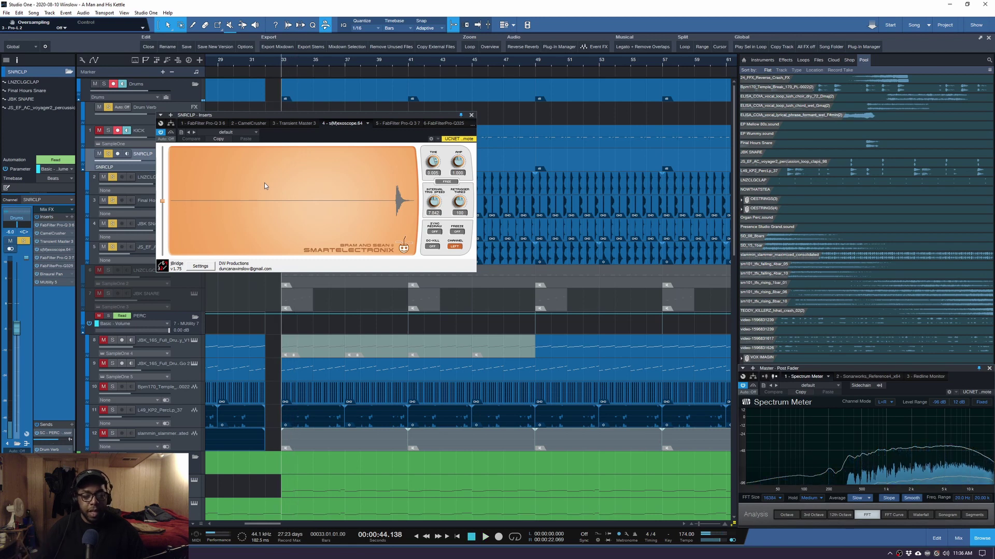
left_click(392, 123)
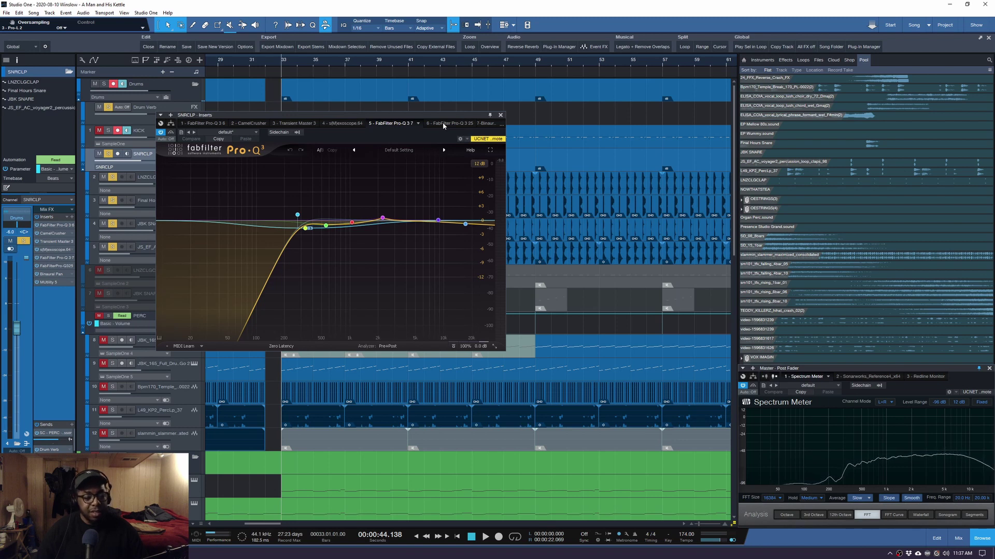
mouse_move(306, 229)
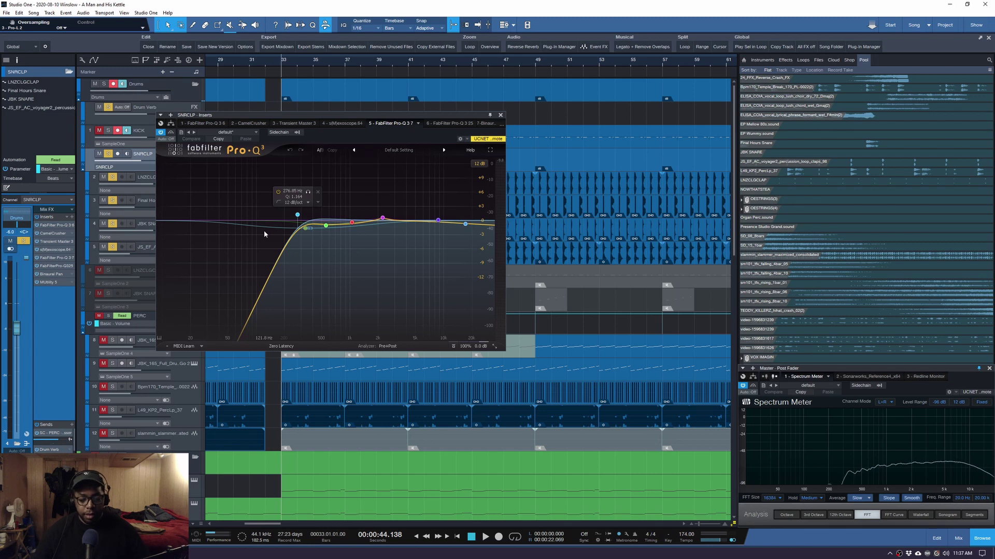
left_click(442, 124)
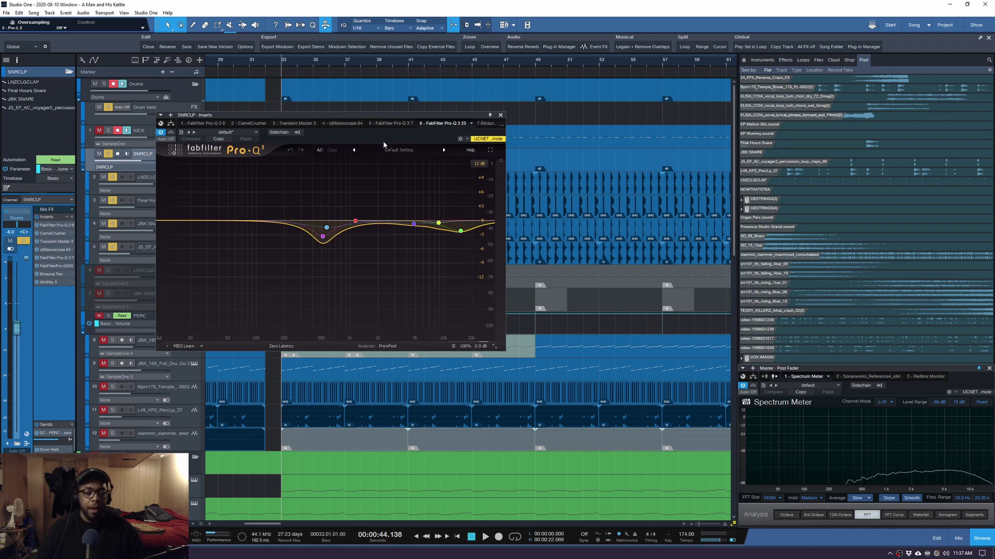
Go back through the SNRCLP insert chain to the first Pro-Q 3, and forward again to the third Pro-Q 3
left_click(340, 123)
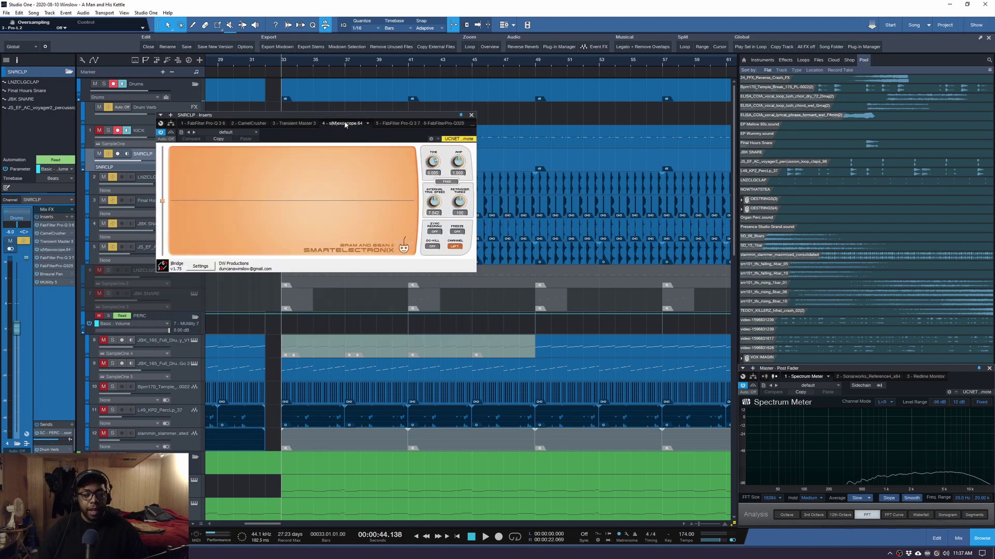
left_click(291, 124)
left_click(197, 123)
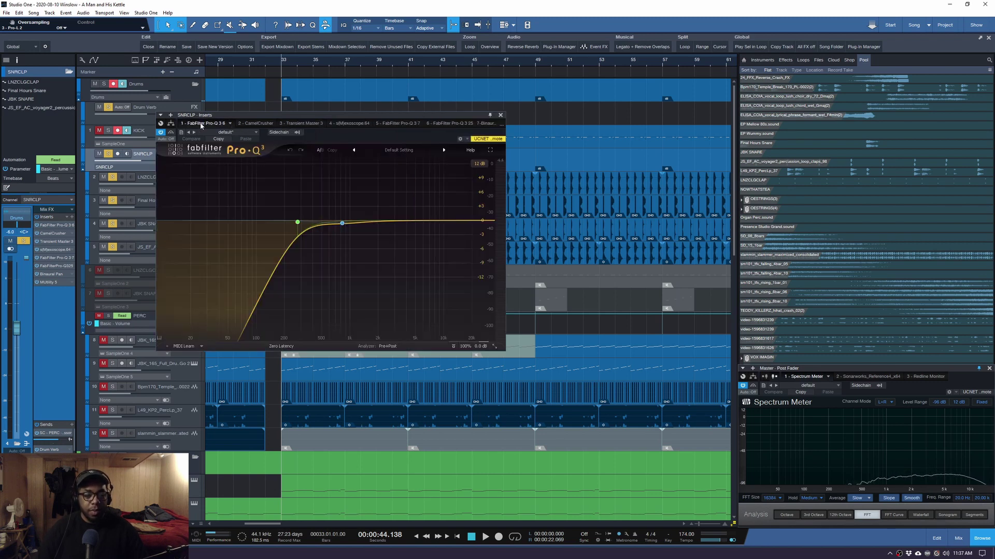
left_click(311, 123)
left_click(349, 124)
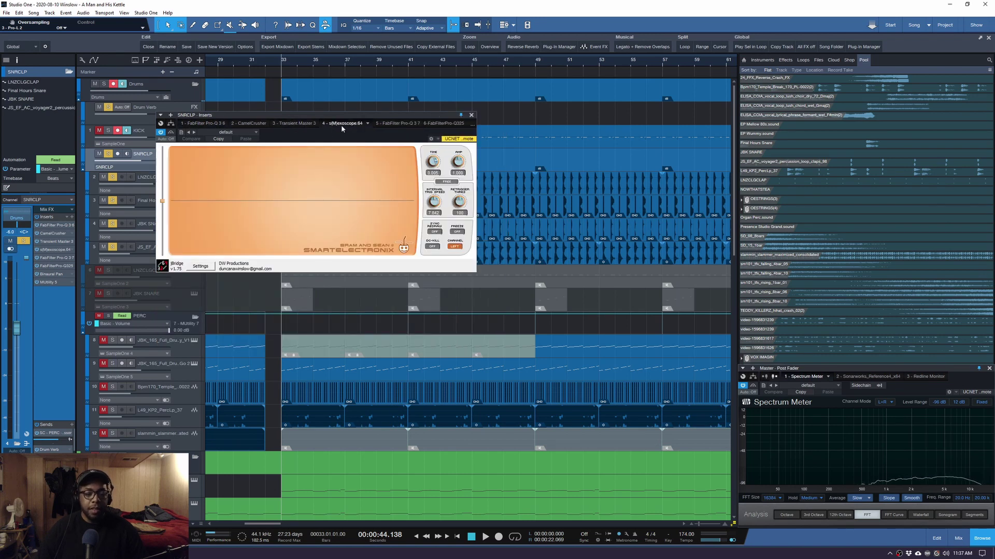
left_click(400, 123)
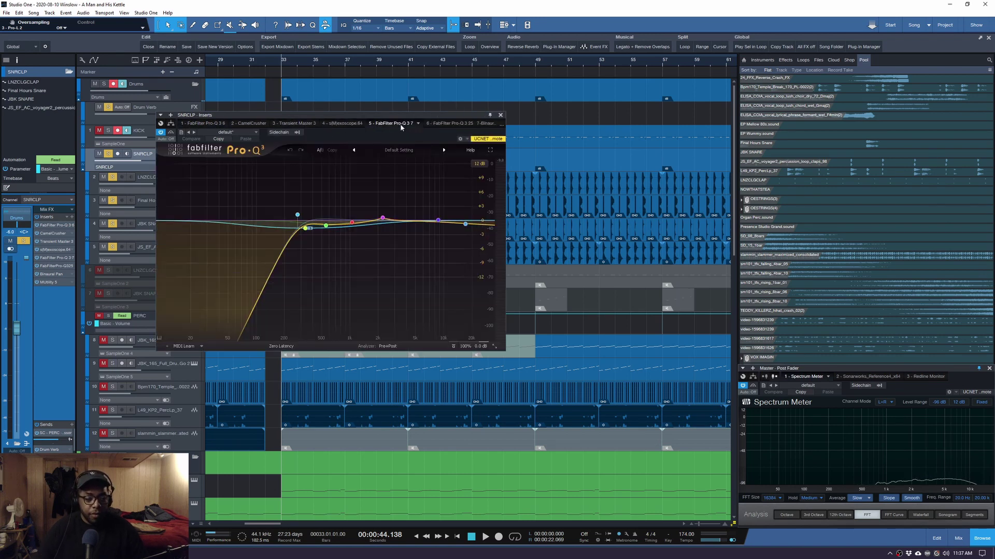
left_click(457, 125)
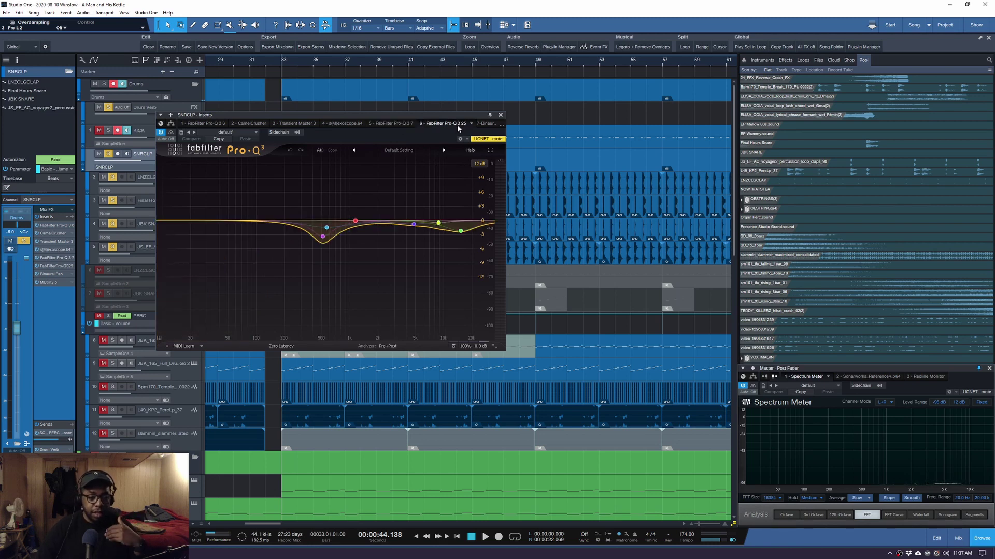
View the Binaural Pan and MUtility inserts on the SNRCLP channel, and close the plug-in window
left_click(484, 124)
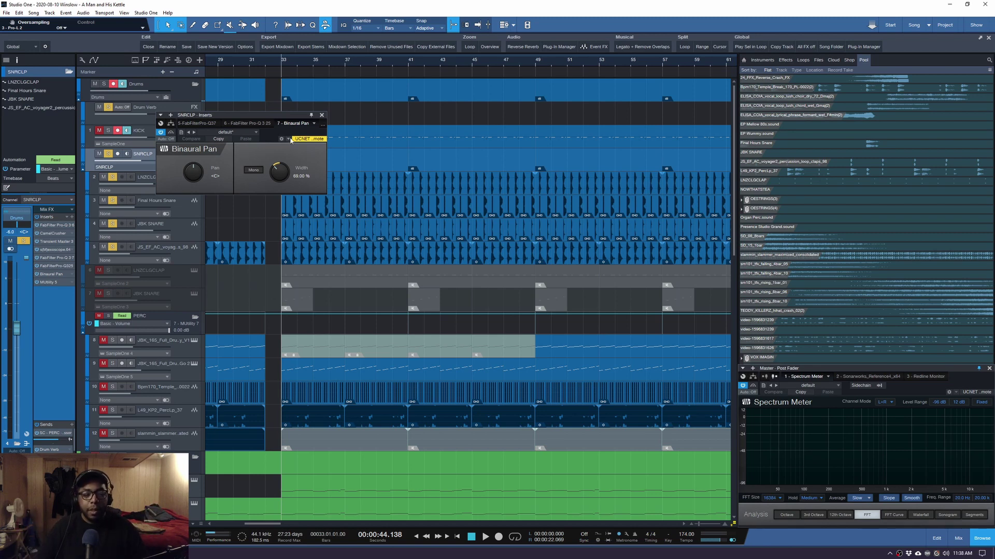
left_click(47, 283)
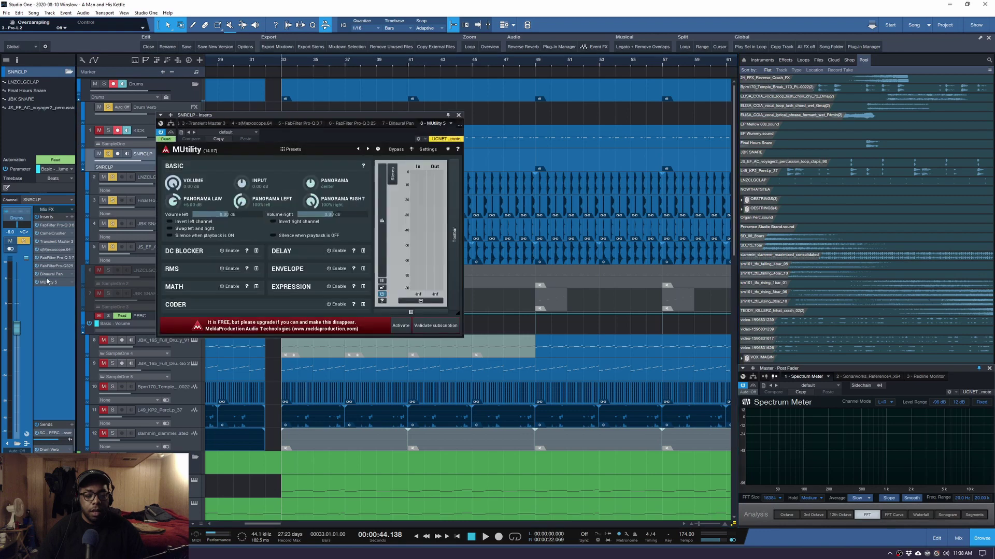
left_click(458, 115)
Expand the SNRCLP folder's Basic - Volume automation lane and make it taller to show the curve across the whole song
key("w")
key("w")
key("w")
key("w")
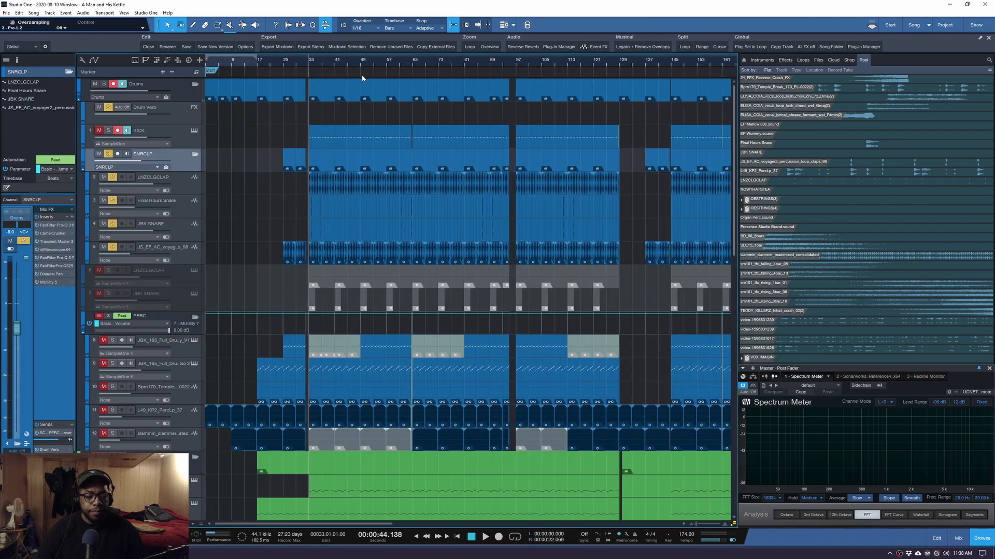
left_click(83, 164)
left_click_drag(131, 176, 128, 219)
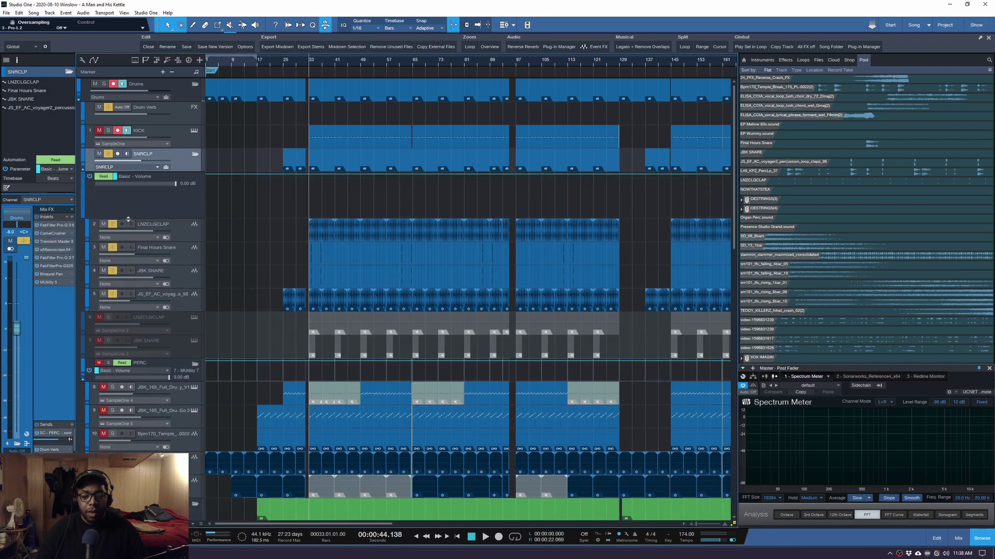
scroll(503, 61, "down", 4)
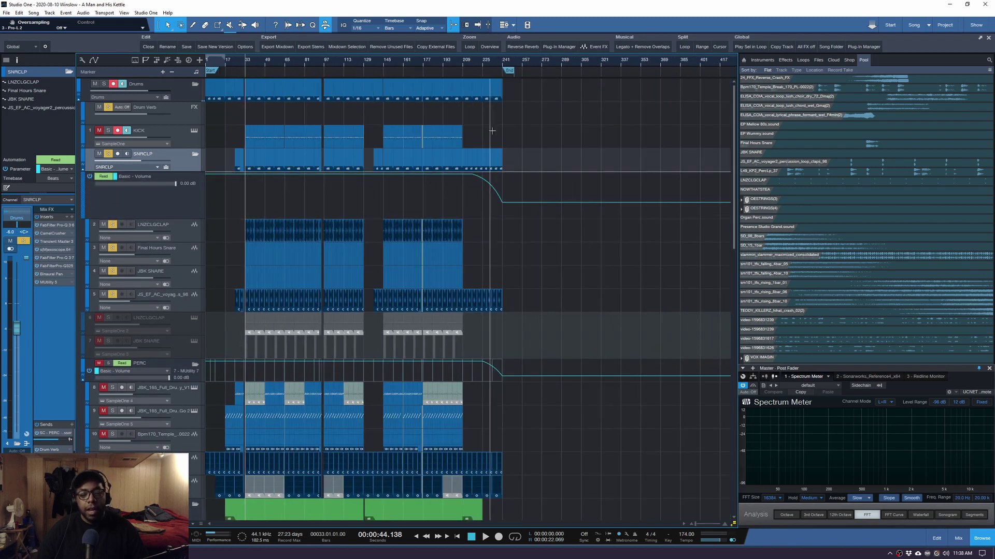
Play the SNRCLP volume fade near the end of the song from bar 226, and stop playback
left_click(484, 61)
key("space")
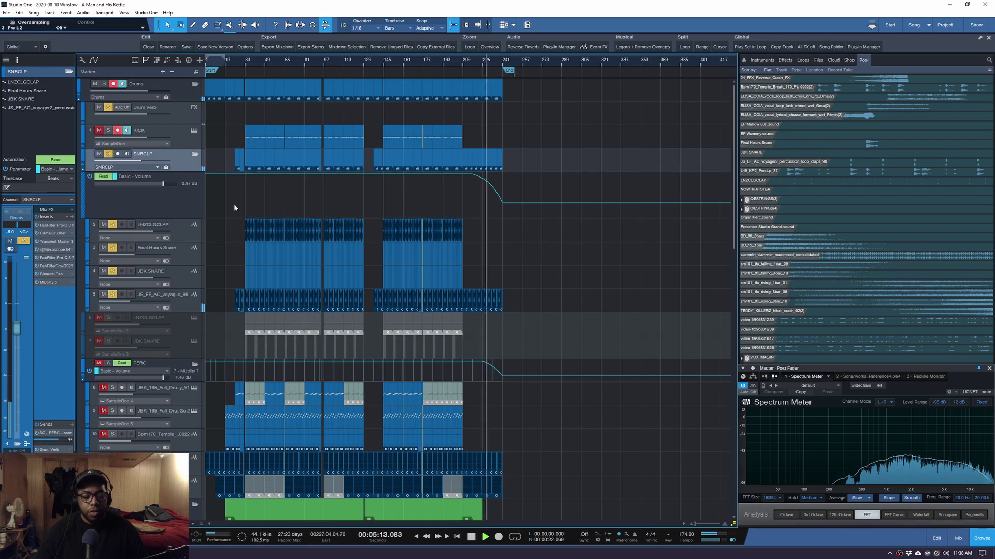
key("space")
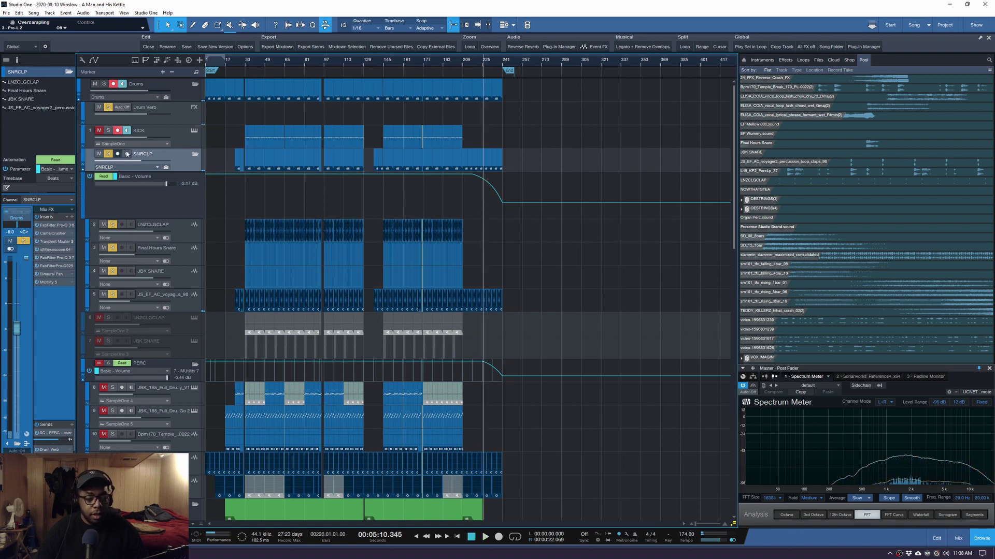
Collapse the SNRCLP folder and move the playback position to bar 33
left_click(196, 154)
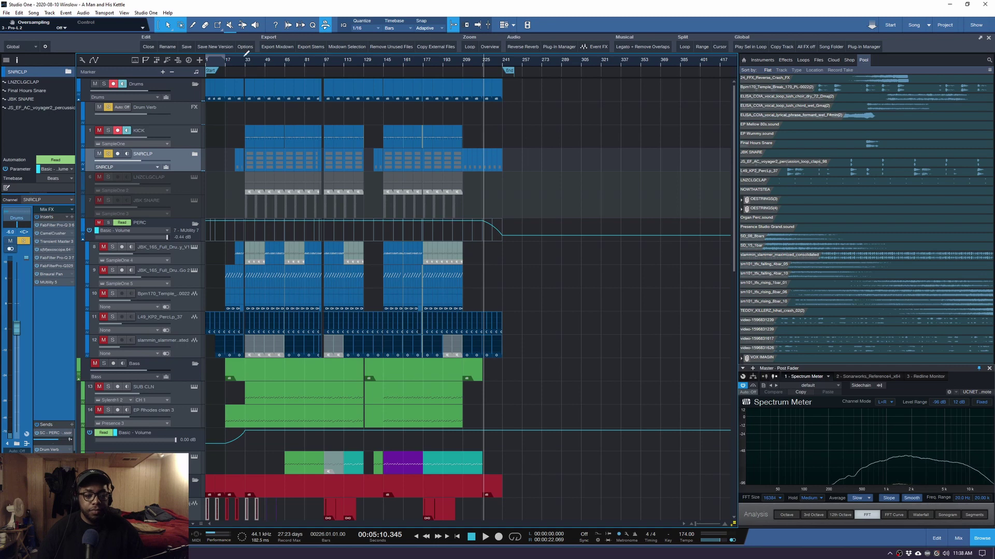
scroll(249, 61, "up", 4)
left_click(246, 60)
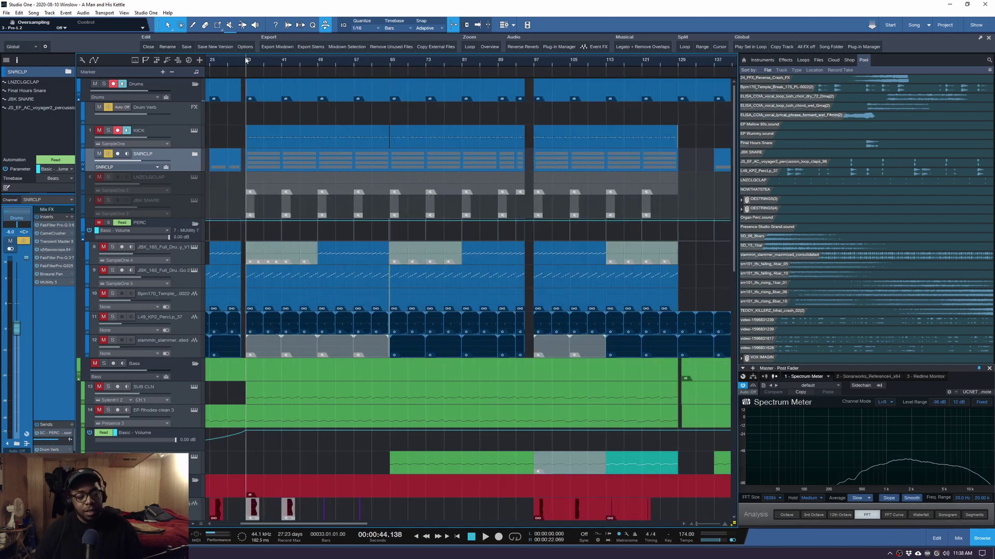
Solo the KICK track together with the SNRCLP folder, play both from bar 33, and stop playback
left_click(180, 231)
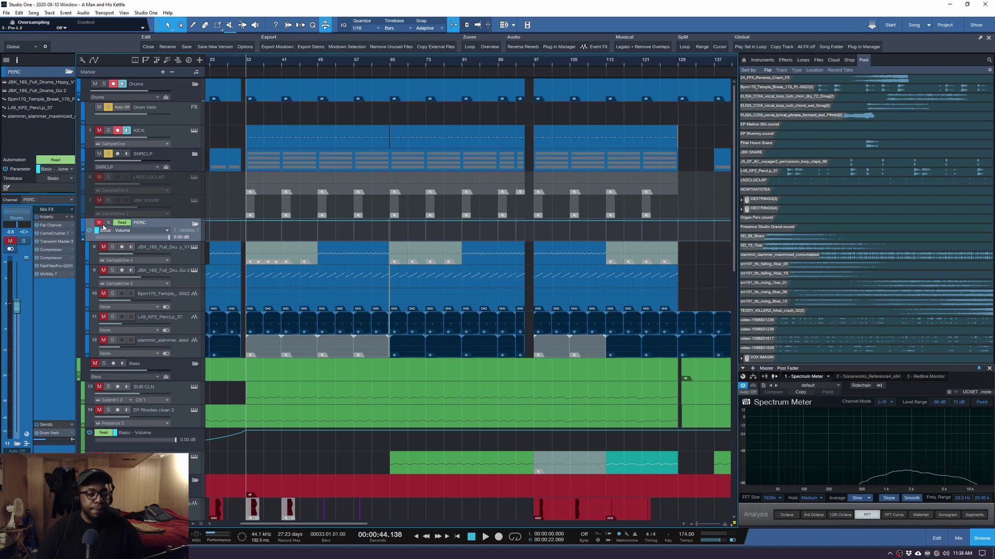
left_click(108, 130)
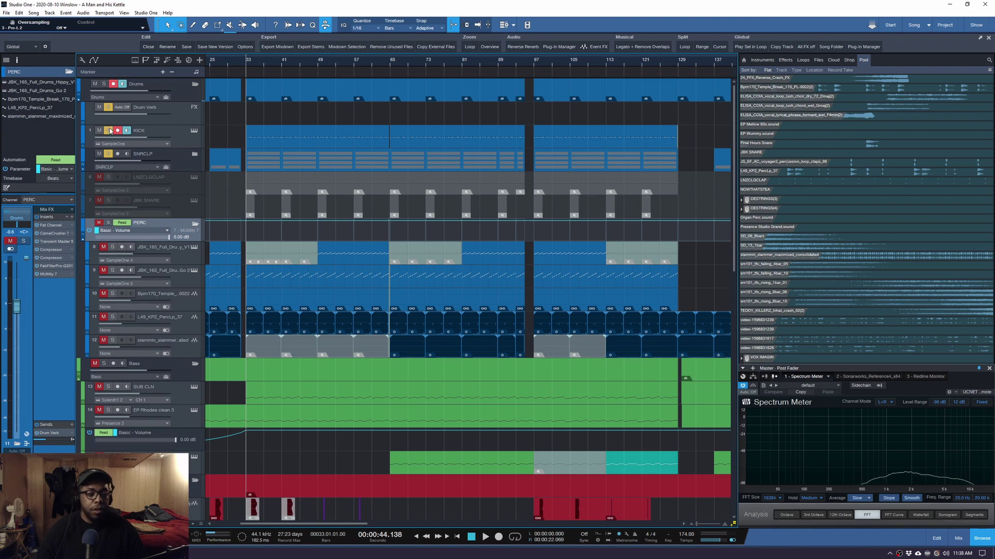
left_click(98, 130)
key("space")
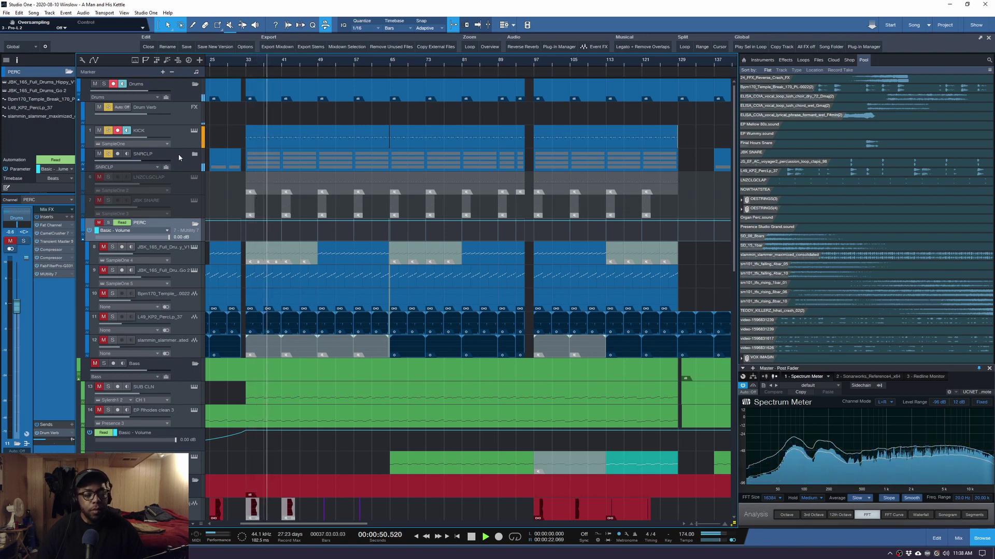
key("space")
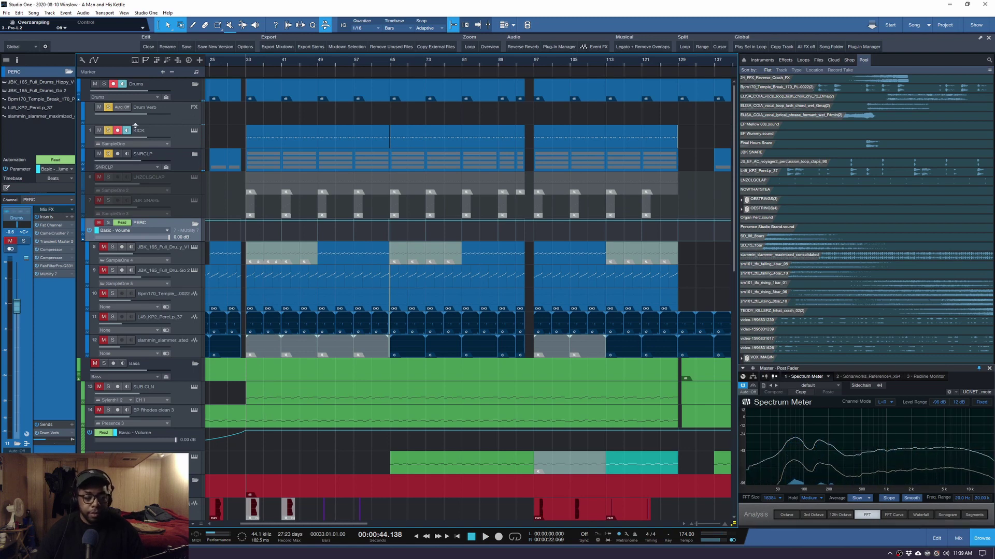
Select the SNRCLP folder, solo it exclusively, play it alone from bar 33, and stop playback
left_click(187, 165)
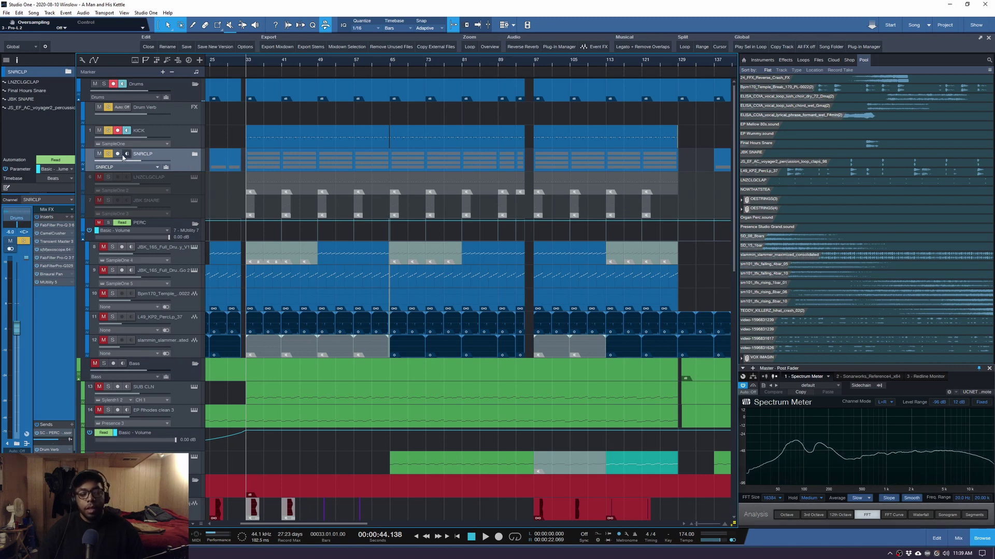
left_click(110, 155, "alt")
key("space")
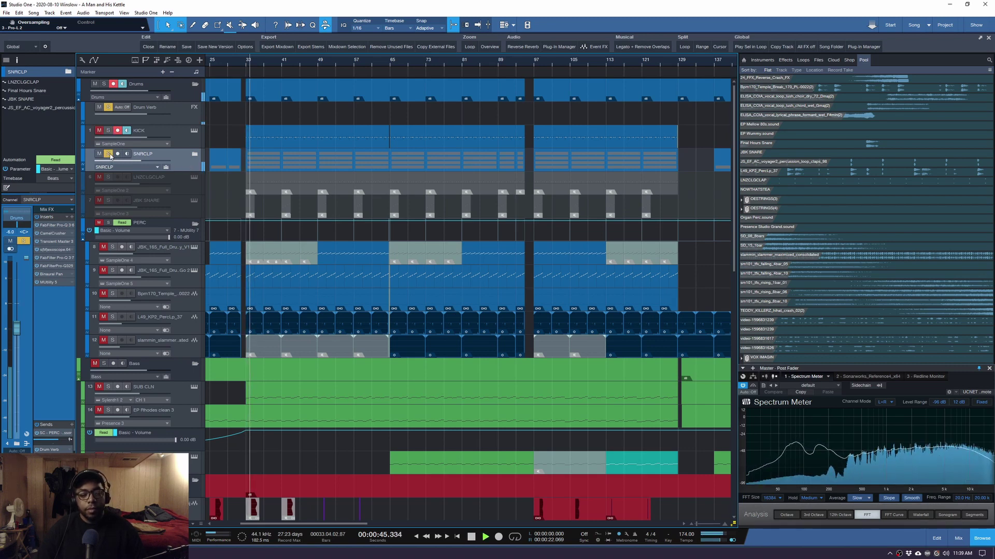
key("space")
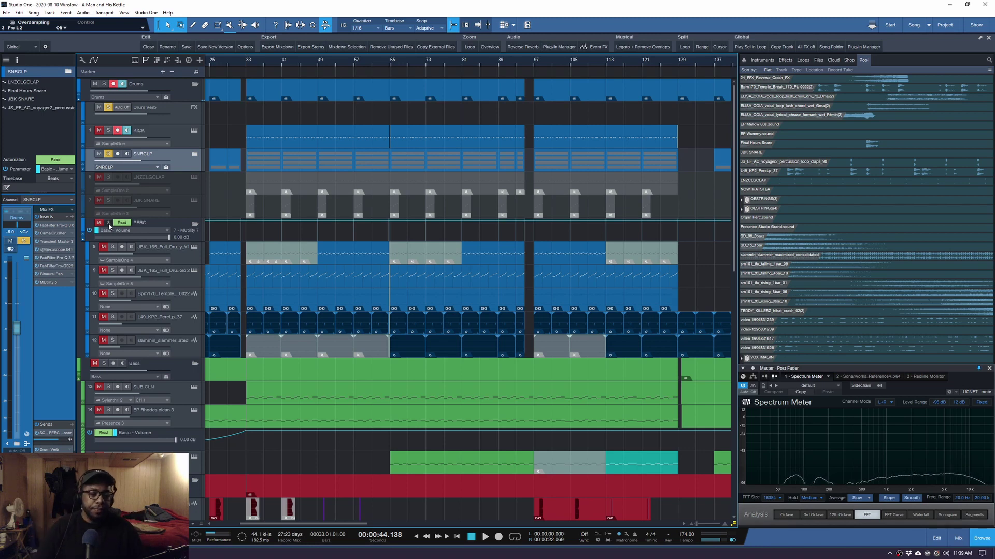
Solo the PERC folder and play it from bar 33, bar 56 and around bar 145, and stop playback
left_click(109, 224)
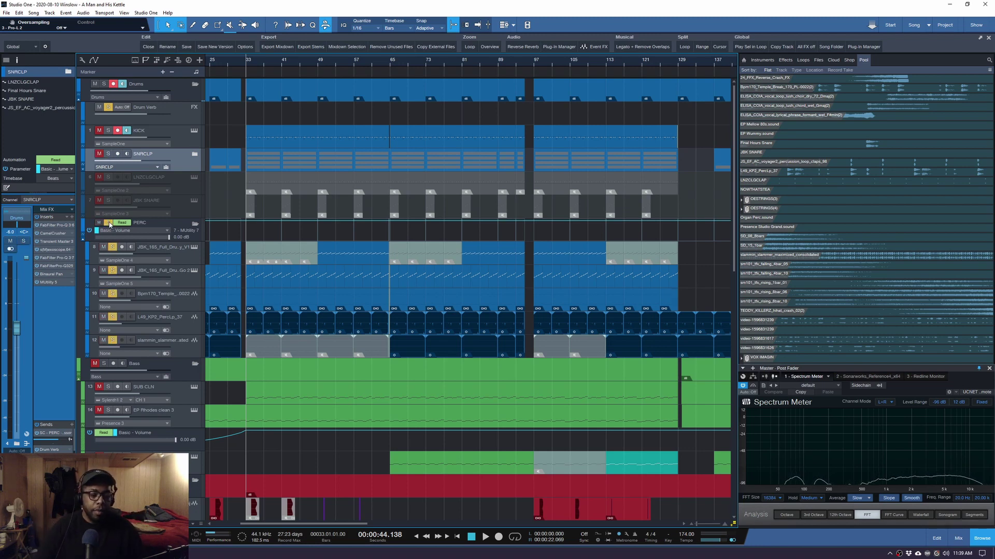
key("space")
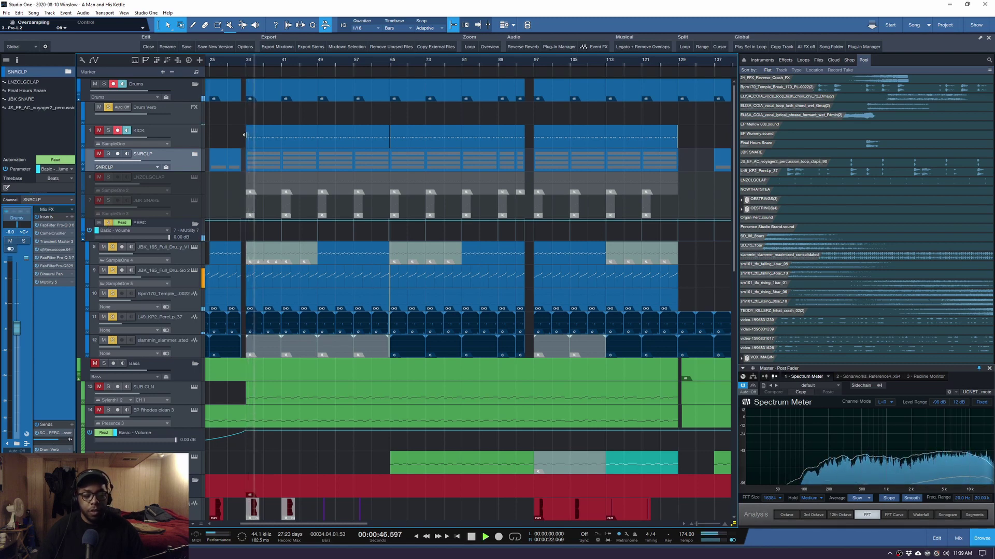
scroll(246, 60, "down", 3)
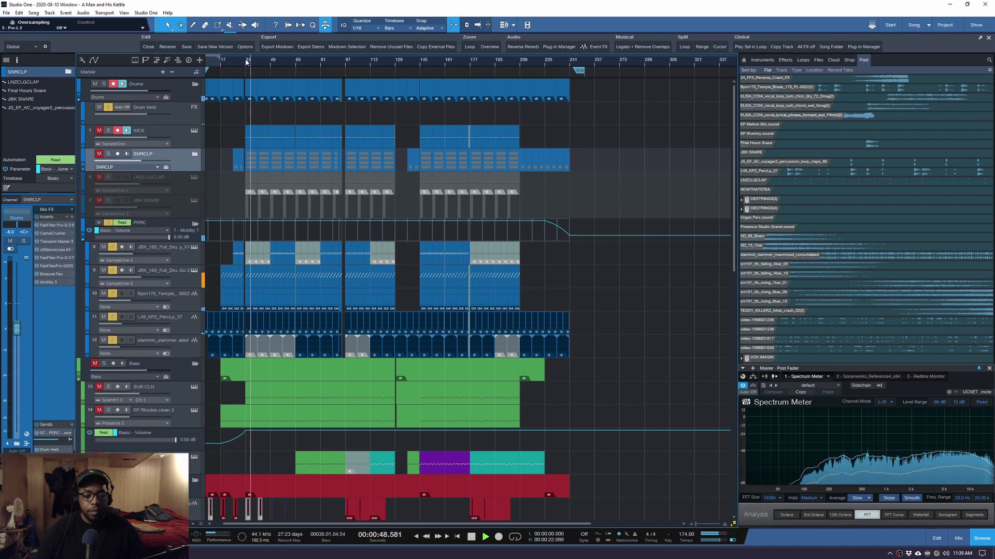
scroll(246, 60, "up", 2)
left_click(331, 61)
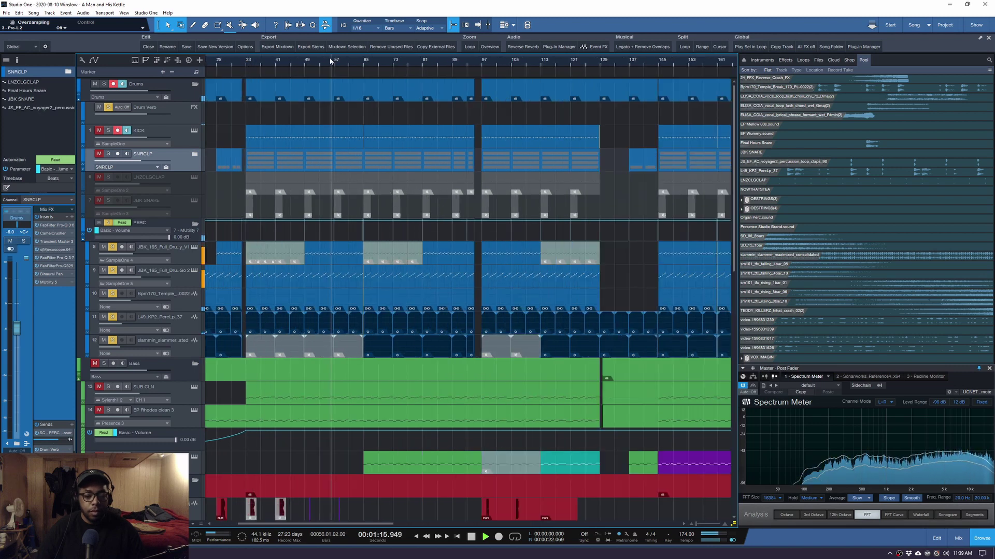
scroll(331, 61, "down", 2)
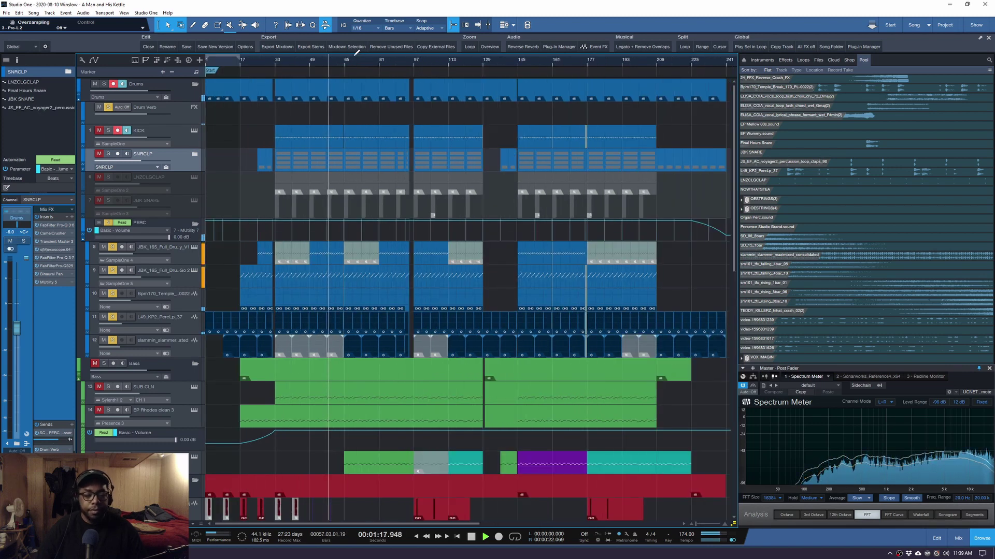
left_click(520, 63)
scroll(579, 62, "up", 2)
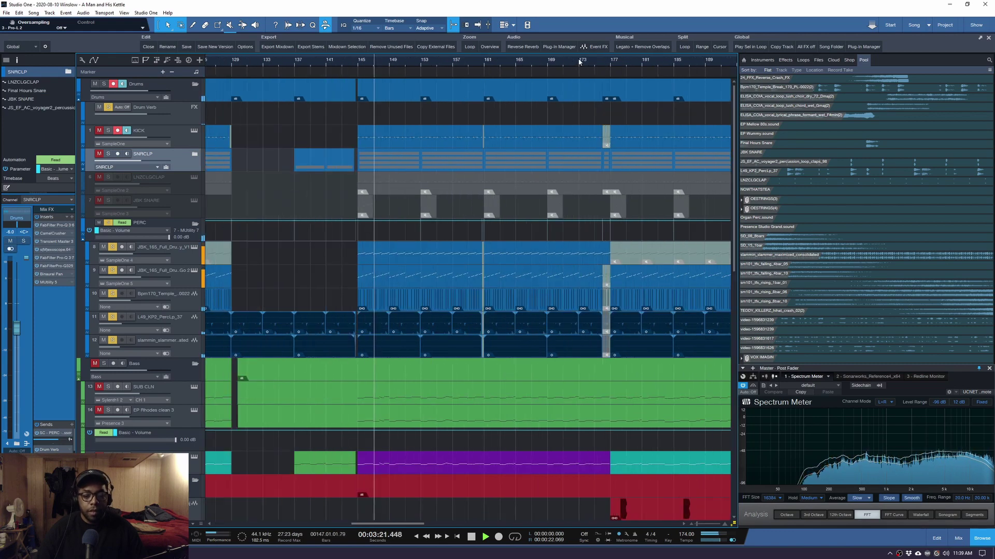
scroll(579, 61, "up", 1)
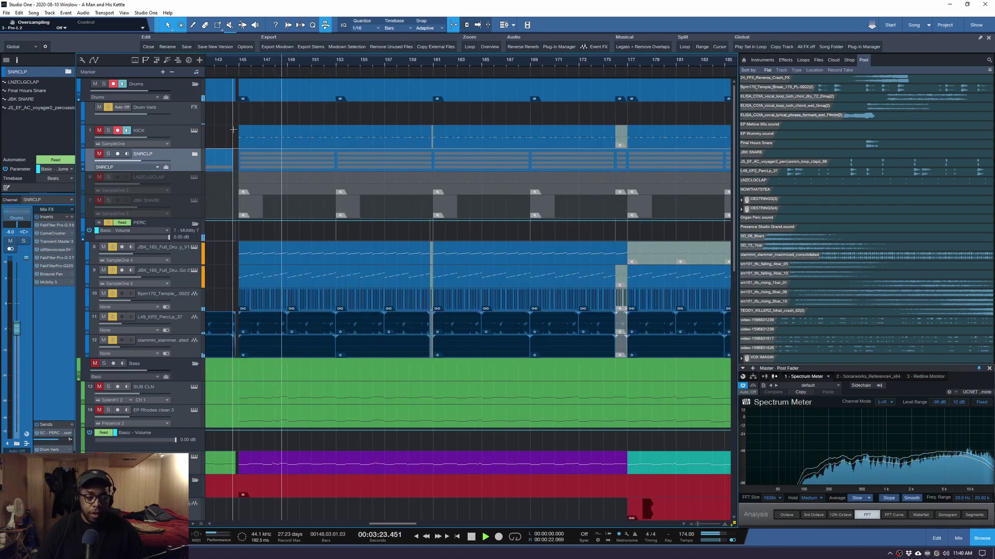
key("space")
Solo only track 8, the JBK_165_Full_Drums V1 track, select it while playing from bar 146, and stop playback
left_click(113, 247)
left_click(112, 248, "alt")
key("space")
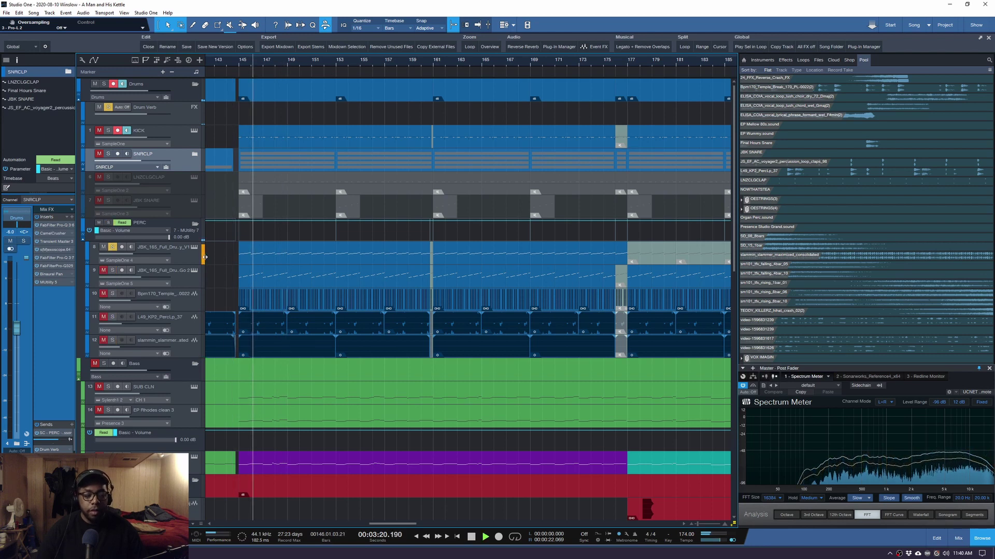
left_click(185, 255)
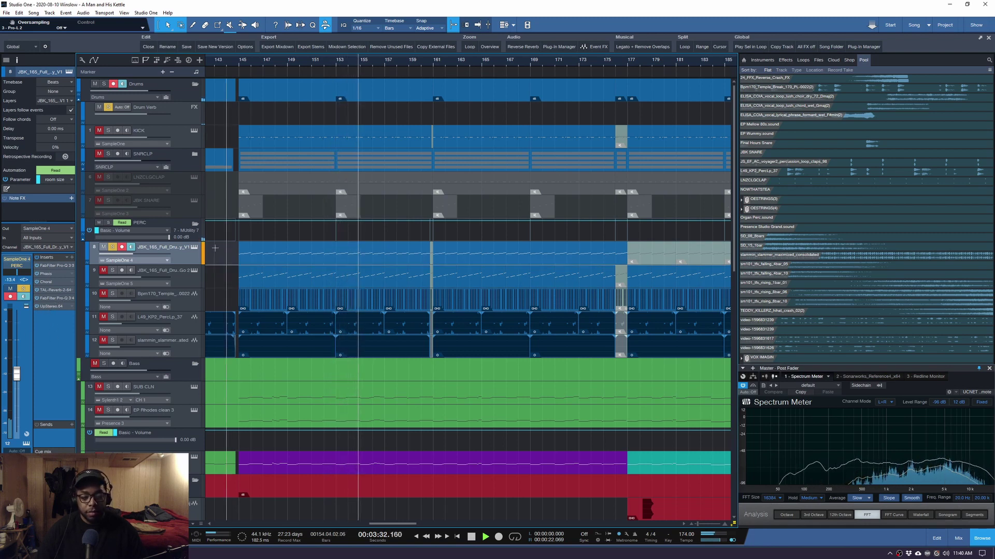
key("space")
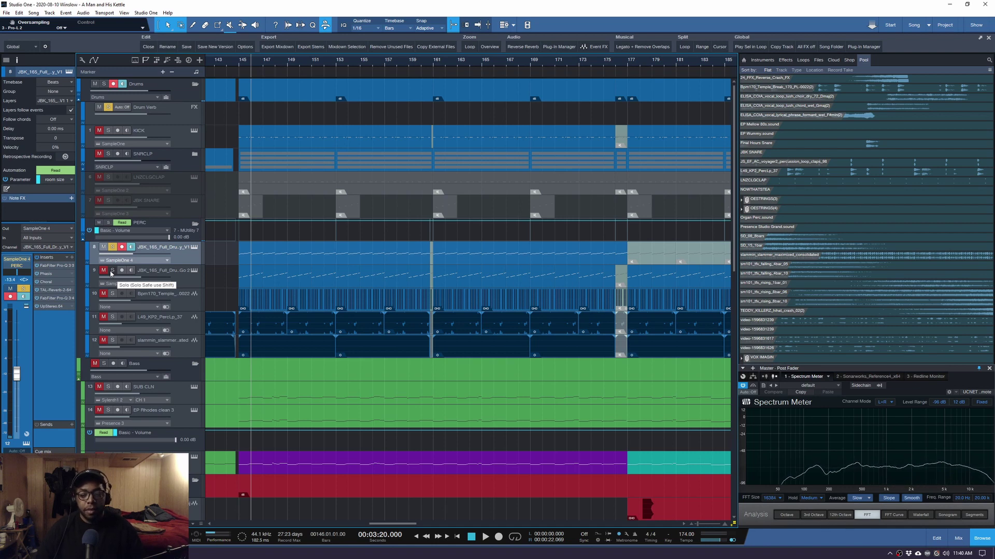
Solo the JBK_165_Full_Drums_Go 2 track, select it while playing from bar 145, and stop playback
left_click(112, 271)
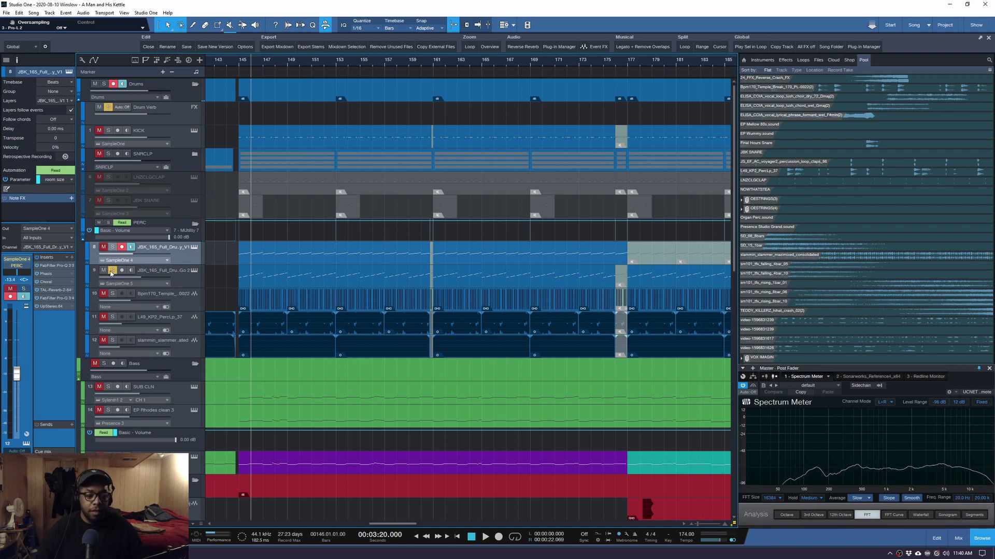
left_click(241, 64)
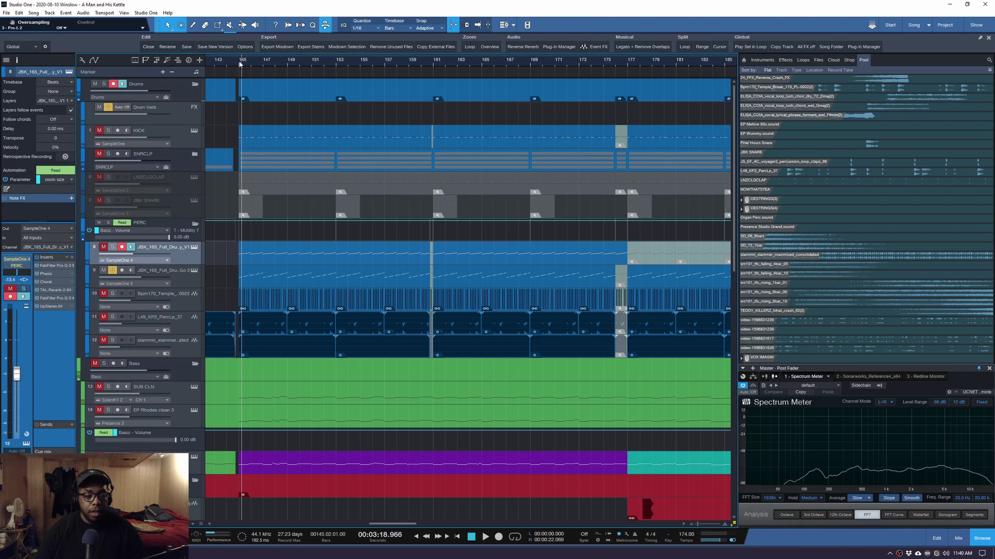
key("space")
left_click(182, 283)
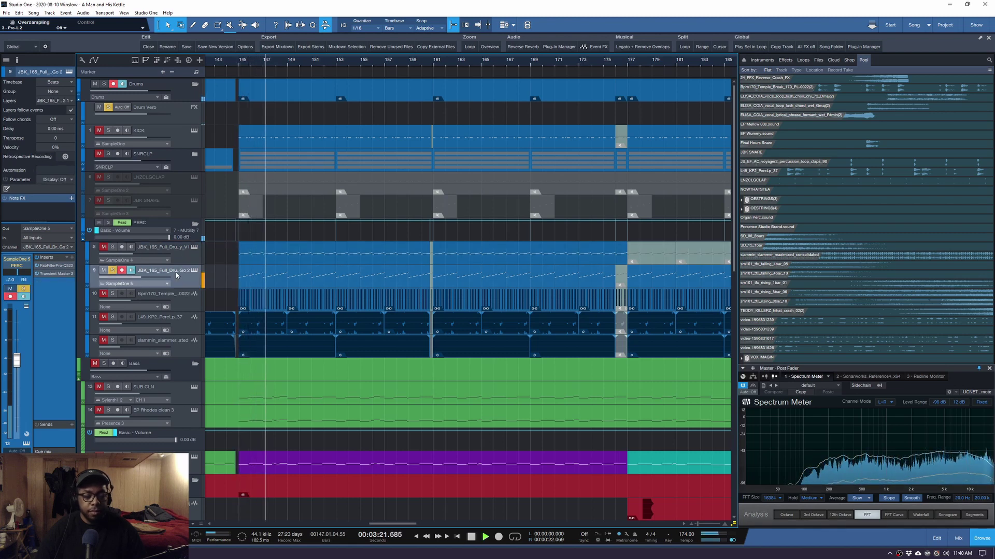
key("space")
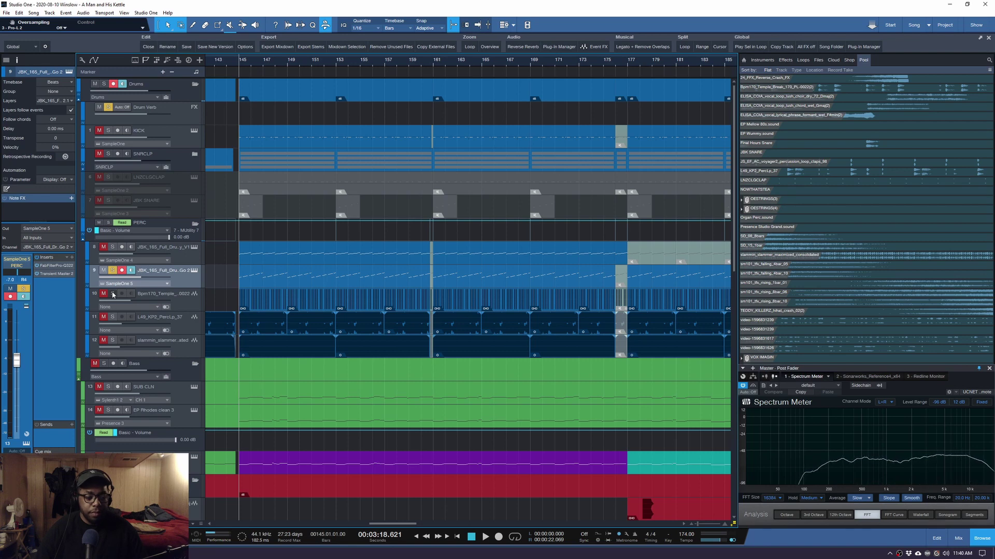
View the Transient Master insert on the JBK_165_Full_Drums_Go 2 channel, and close the plug-in window
key("alt")
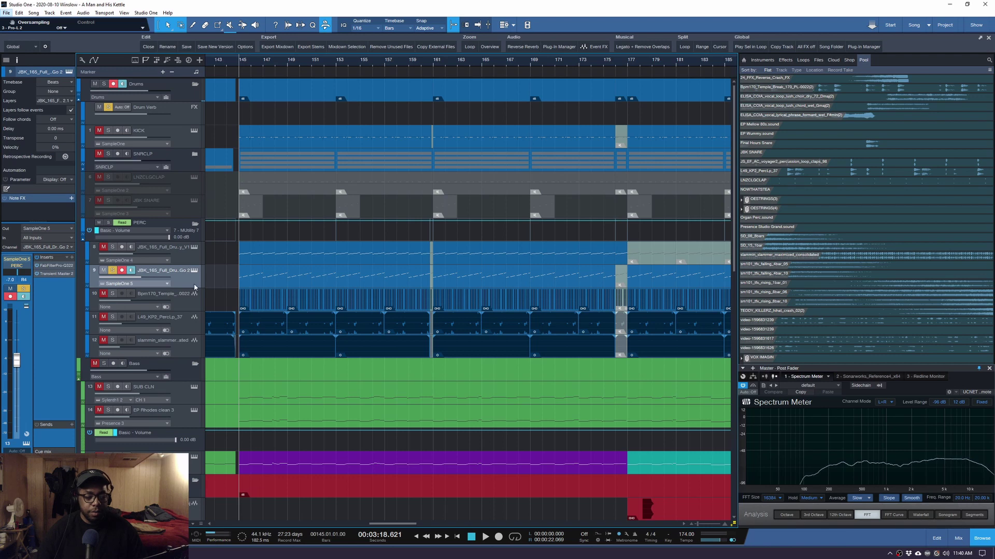
left_click(43, 274)
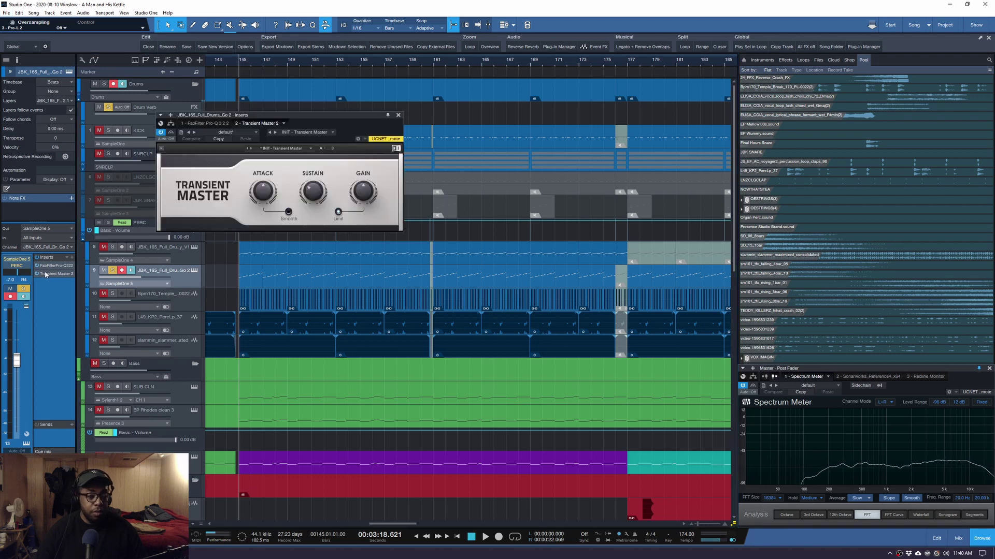
left_click(398, 116)
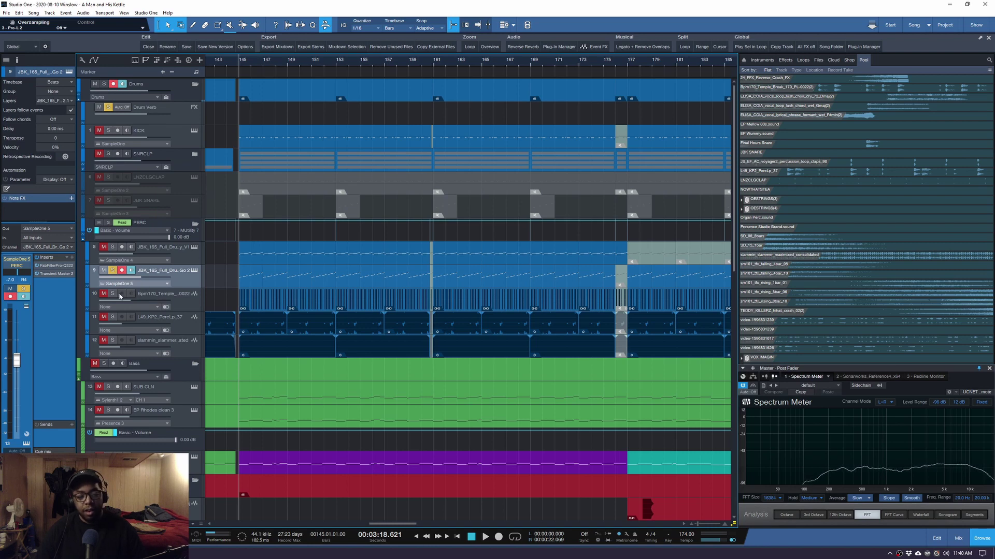
Select and solo the Bpm170_Temple_Break track, play it from bar 145, and stop playback
left_click(161, 302)
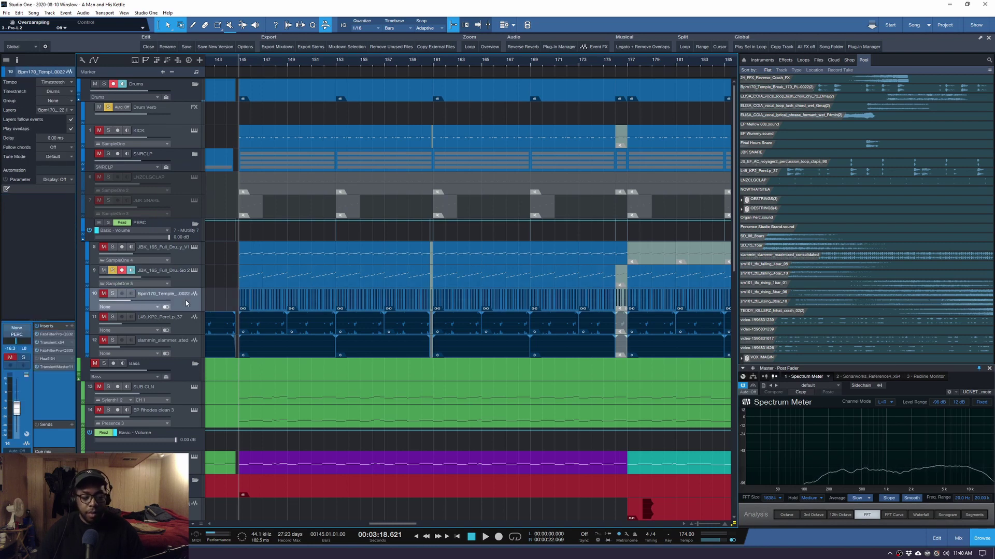
left_click(112, 294)
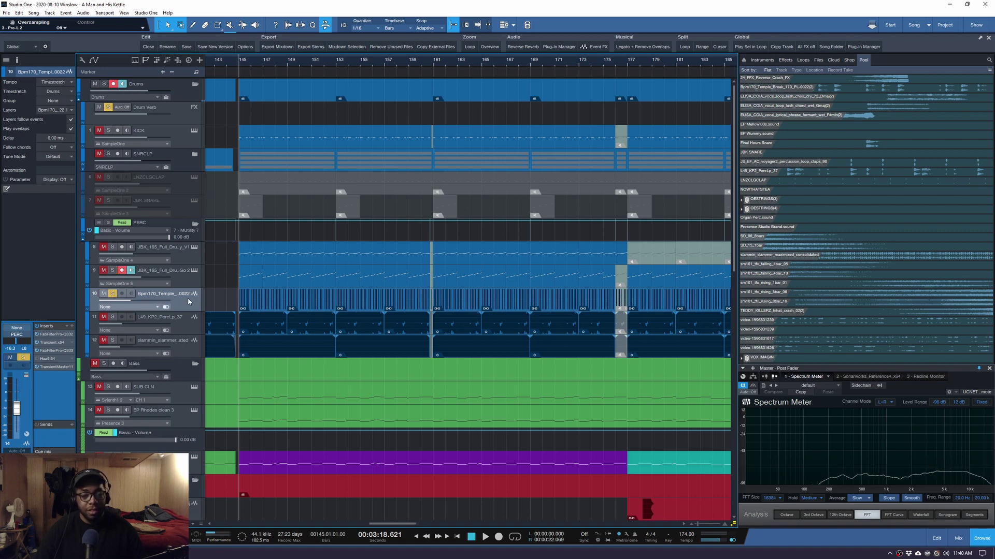
key("space")
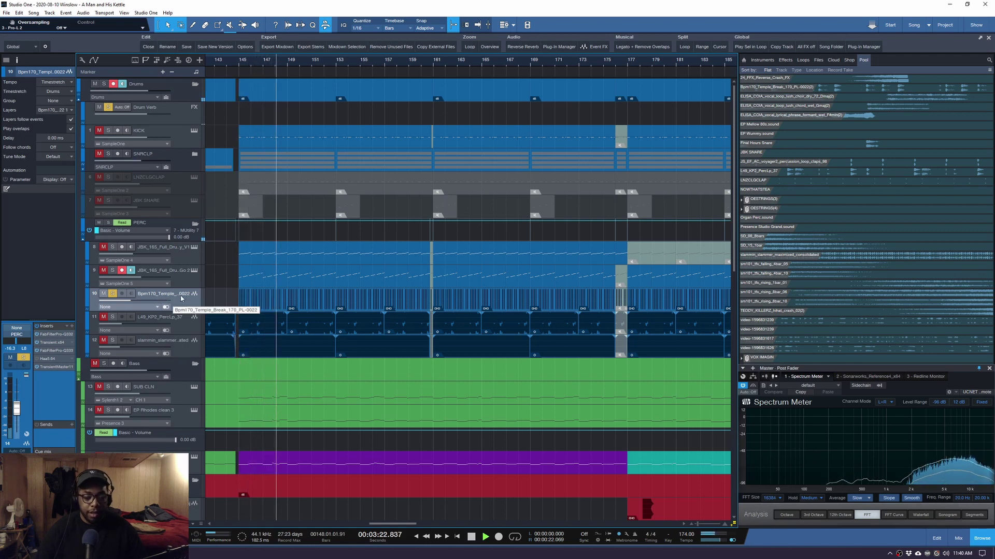
key("space")
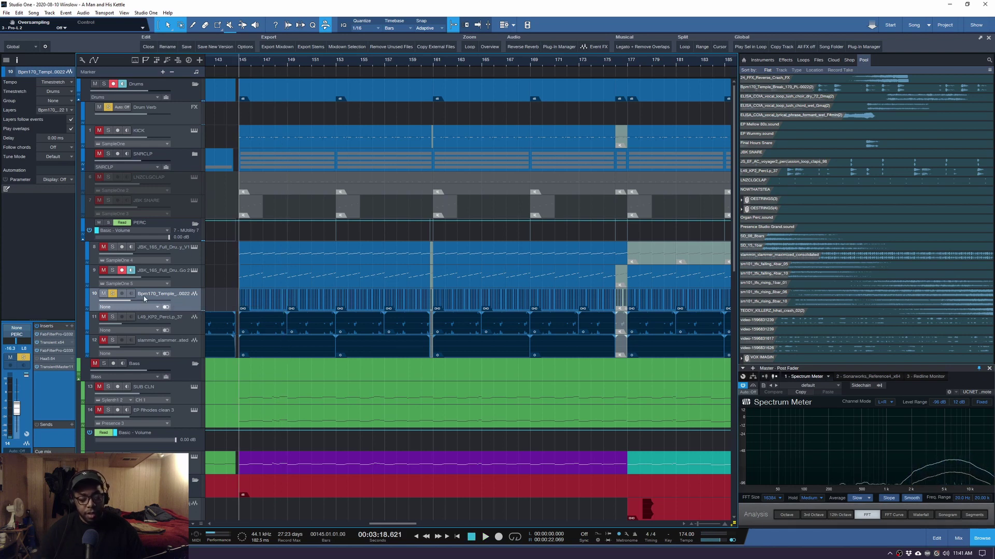
Select the Bpm170_Temple_Break slices from bar 145 and examine their cut points and waveforms up close
left_click_drag(230, 302, 288, 295)
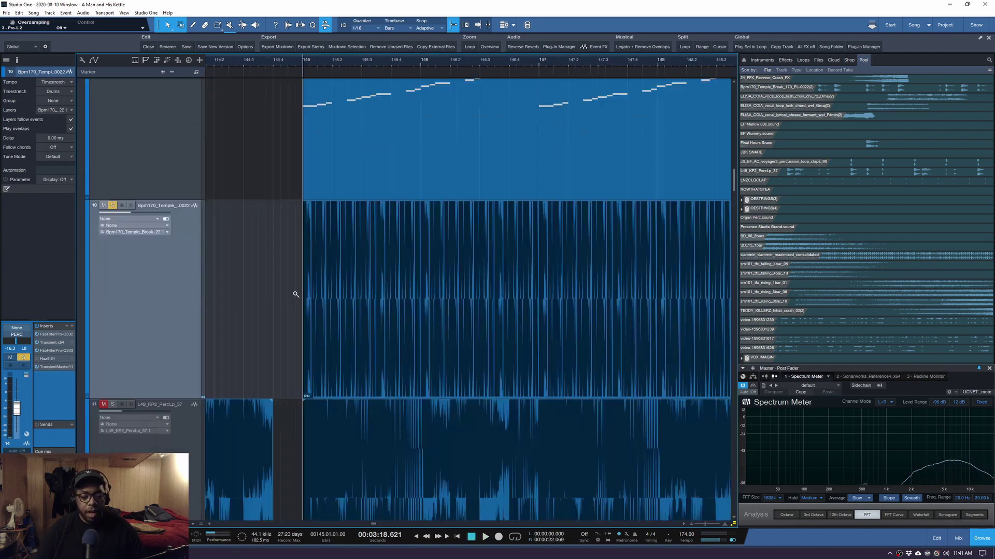
left_click(349, 341)
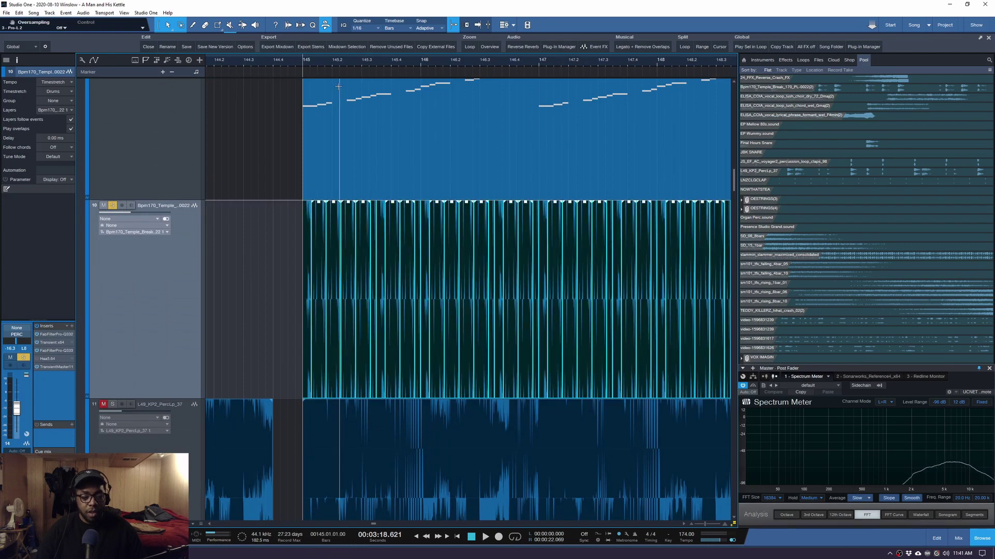
scroll(322, 65, "up", 5)
scroll(322, 65, "down", 3)
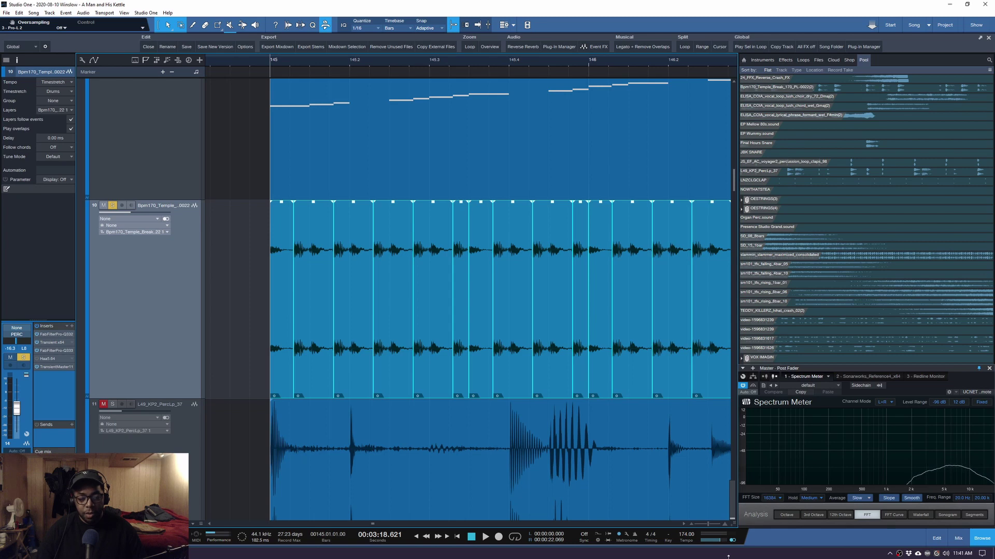
scroll(390, 60, "up", 2)
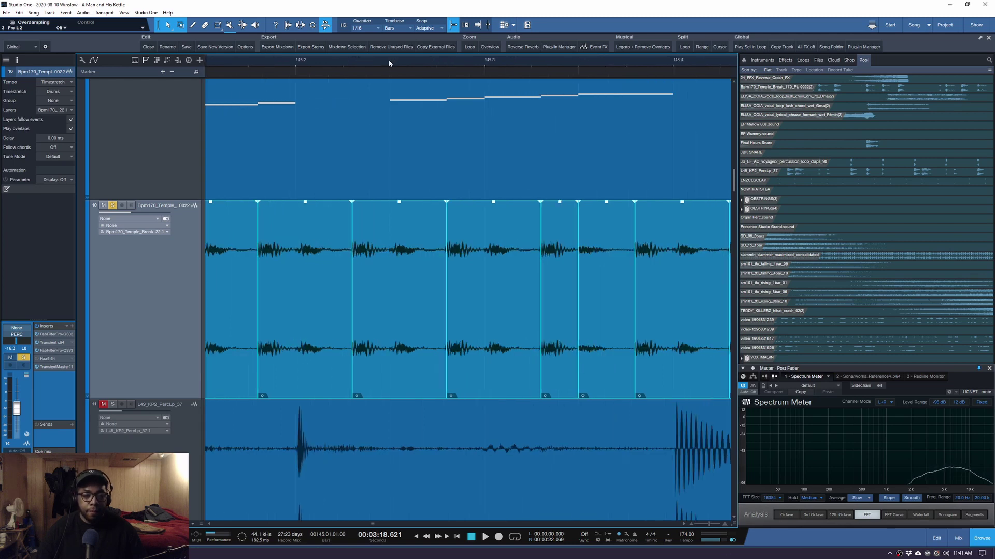
scroll(389, 62, "down", 2)
scroll(388, 62, "down", 1)
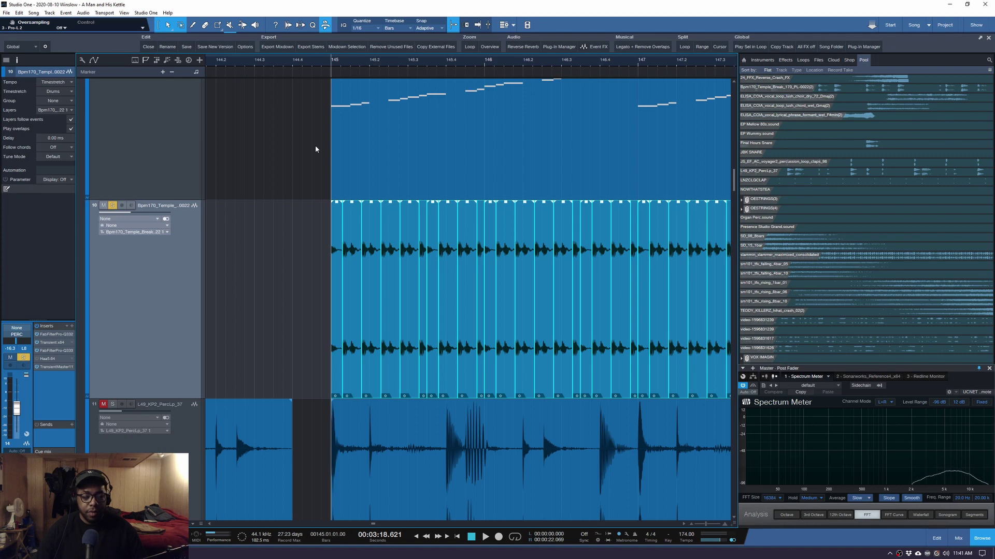
Merge the selected Bpm170_Temple_Break slices between bars 145 and 149 into one part, and show the surrounding tracks again
key("g")
scroll(360, 62, "down", 3)
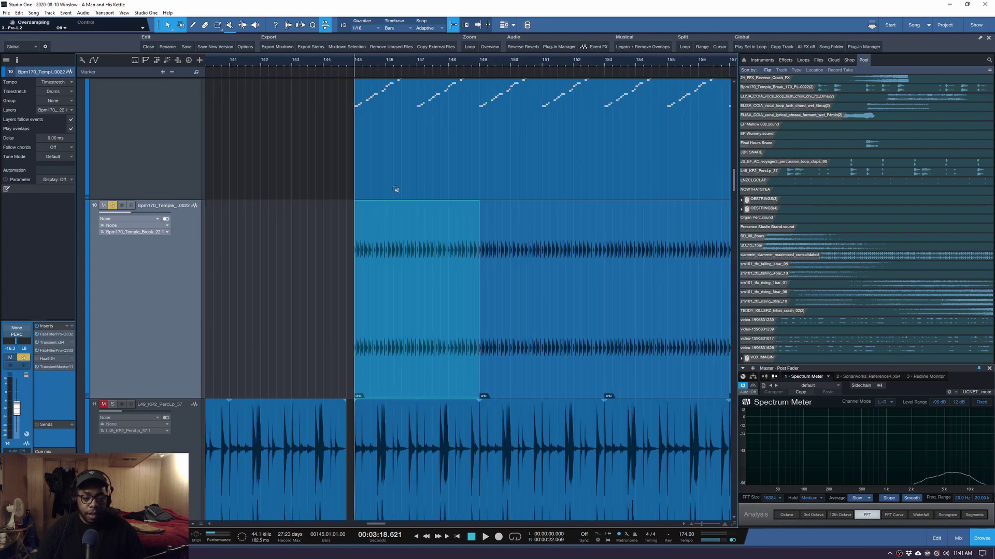
scroll(395, 189, "down", 5)
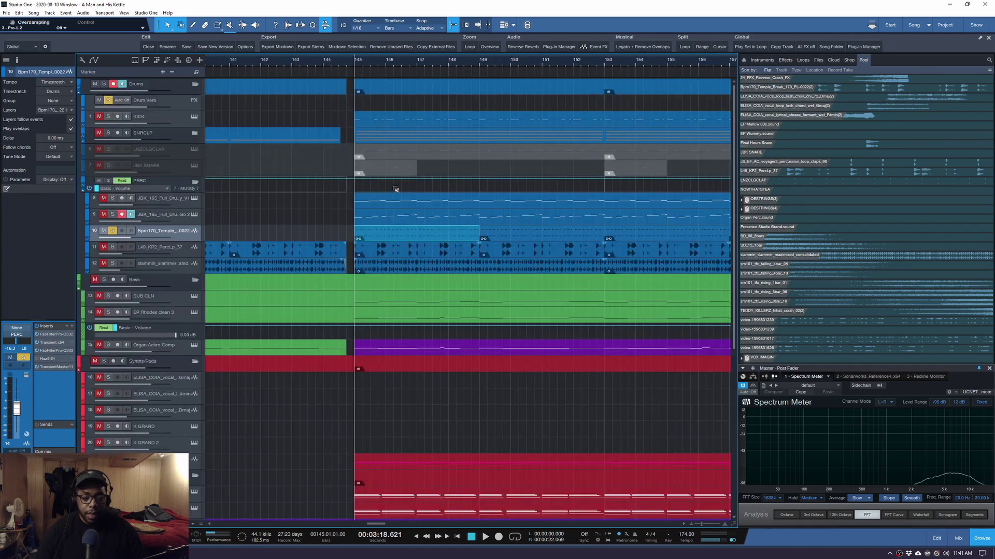
Solo the L49_KP2_PercLp_37 track, increase its height, and audition it from bar 145 with the whole arrangement in view
left_click(112, 248)
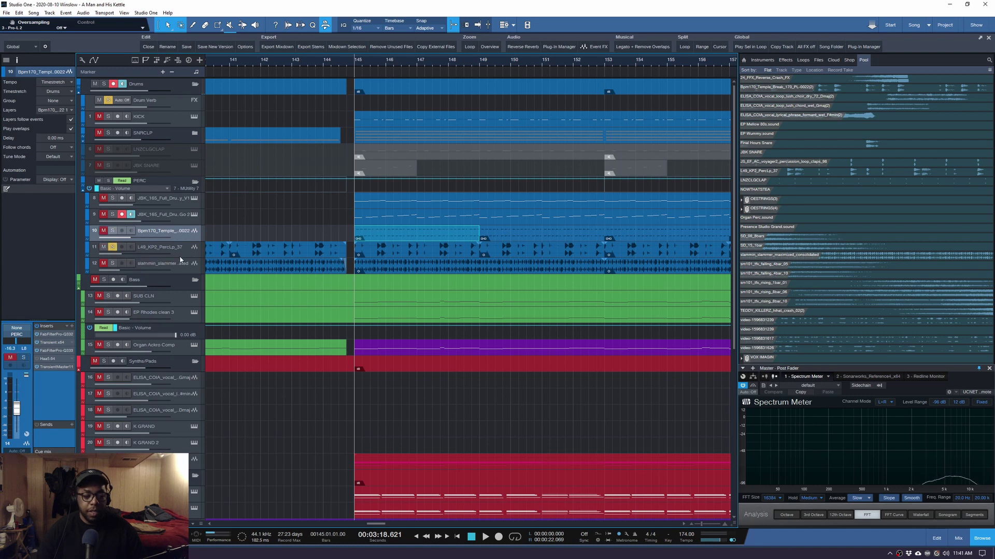
left_click_drag(179, 257, 176, 268)
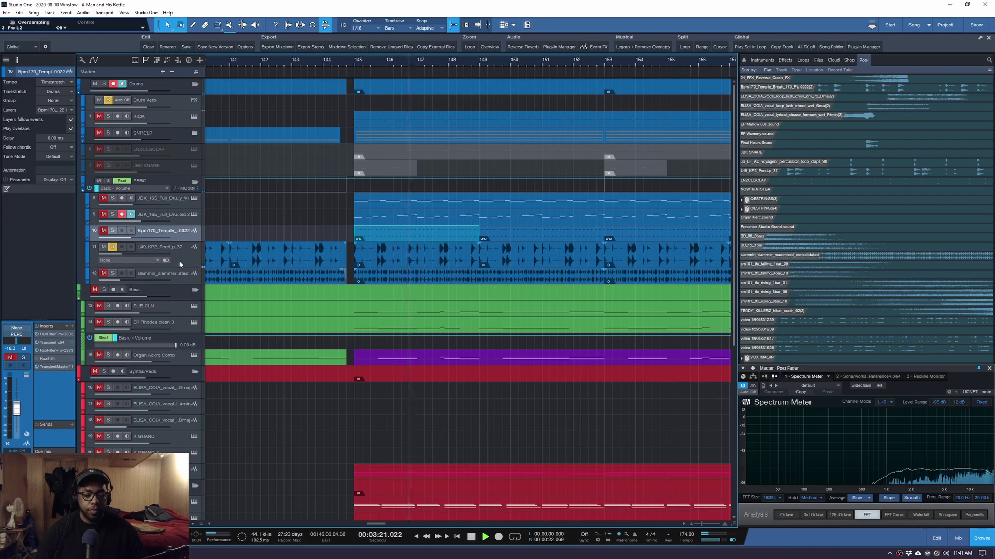
scroll(470, 62, "down", 5)
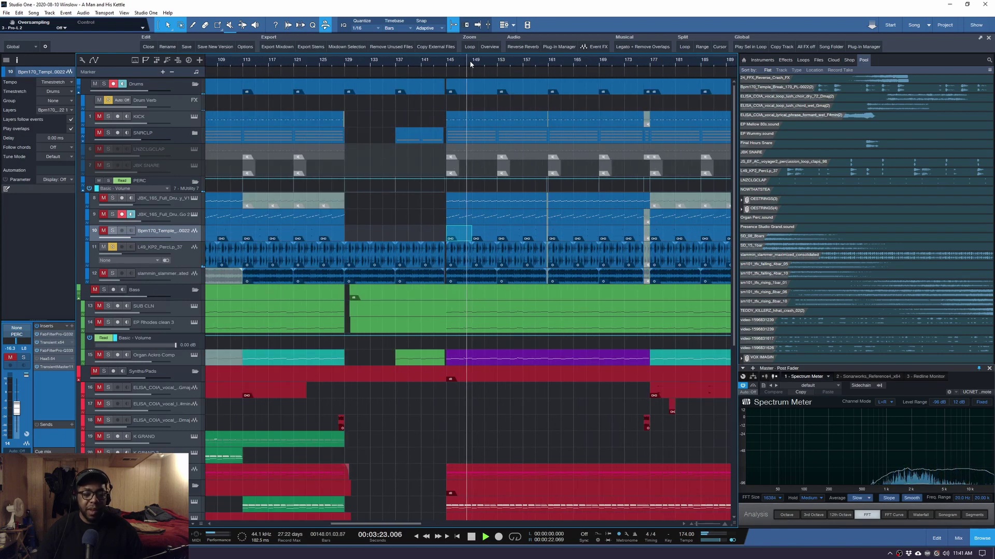
scroll(470, 63, "down", 3)
scroll(471, 63, "down", 3)
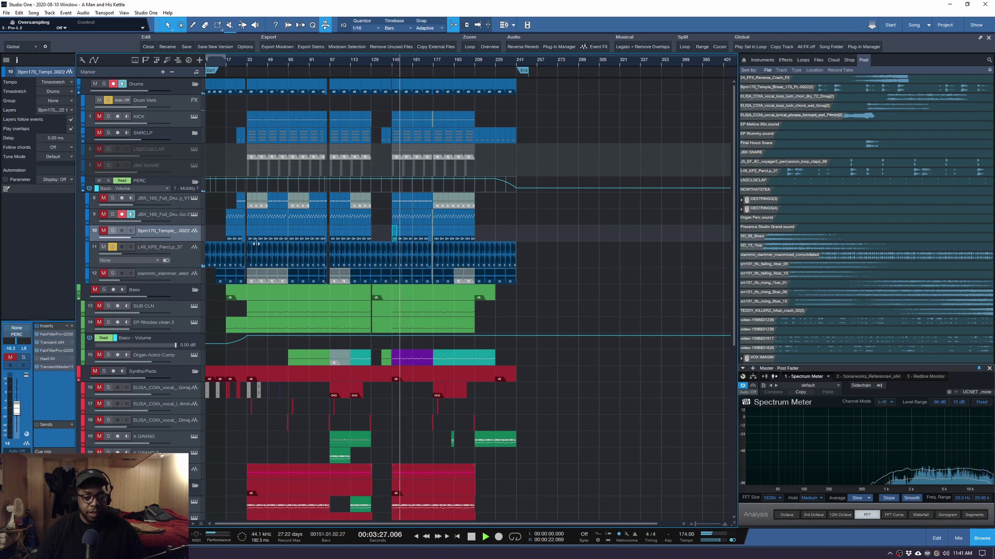
key("space")
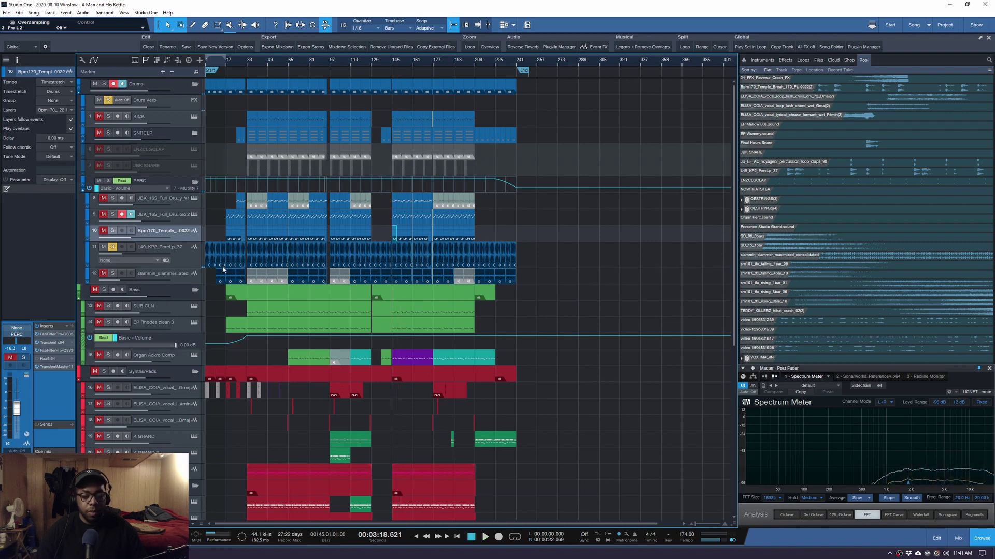
Solo and select the slammin_slammer track, play it from bar 145, and stop playback
scroll(396, 60, "up", 6)
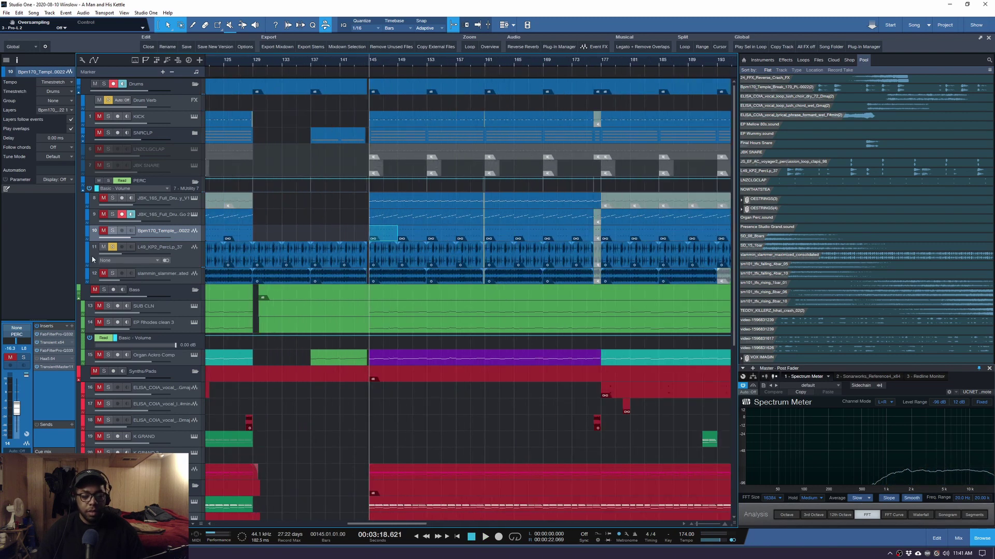
left_click(113, 274)
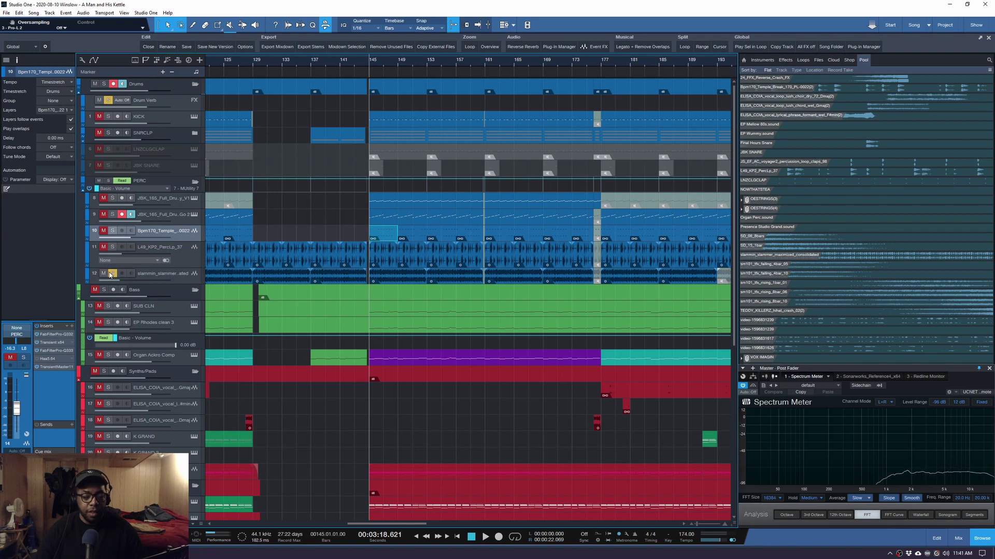
key("space")
left_click(167, 275)
key("space")
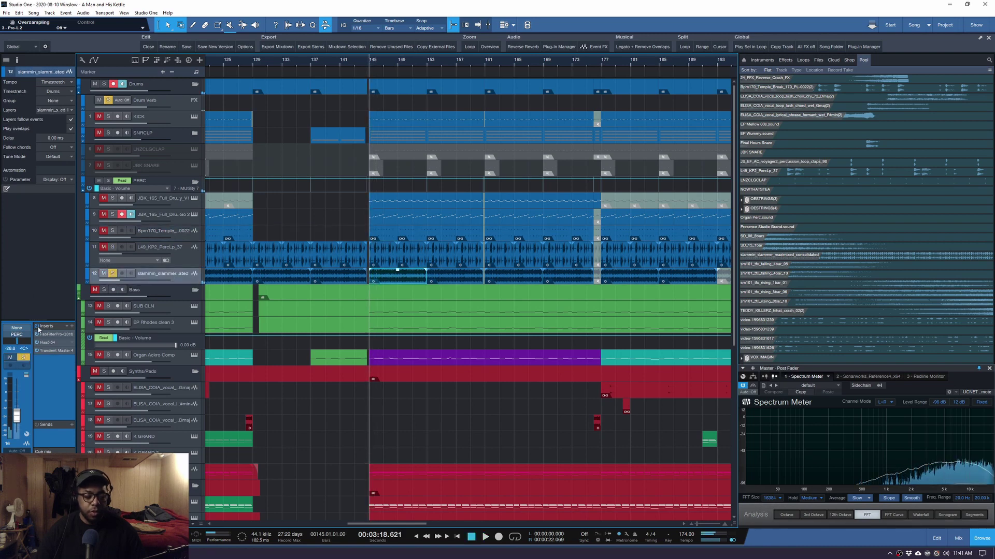
key("space")
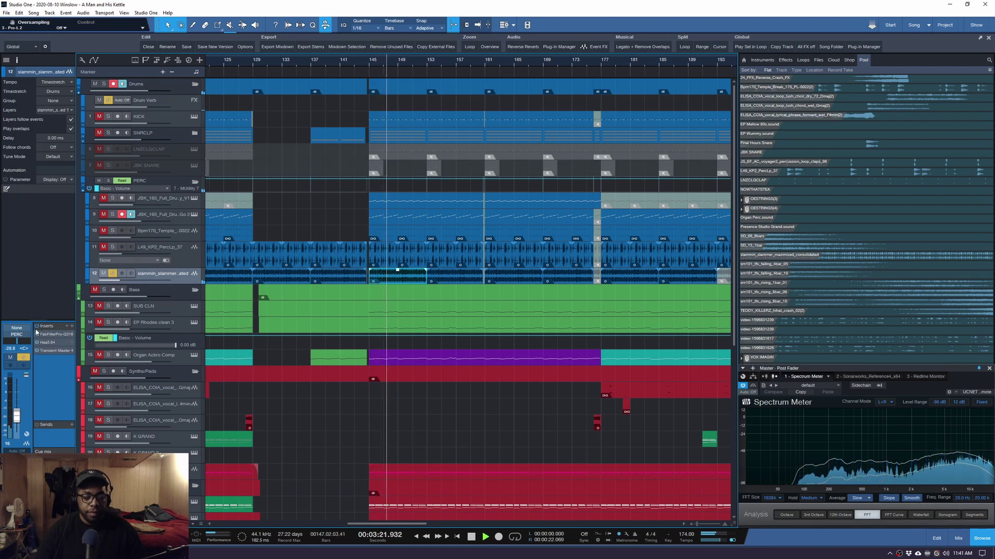
key("space")
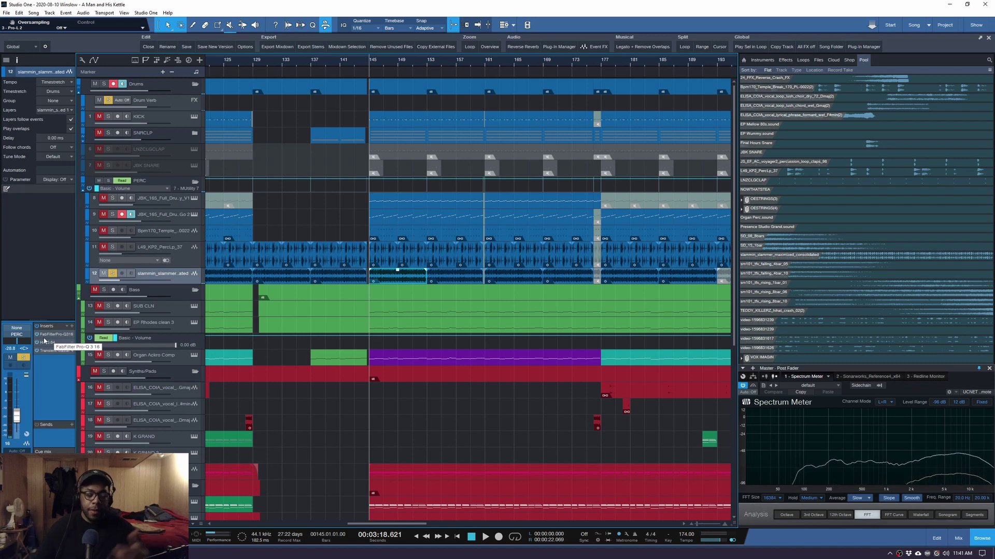
Unsolo the slammin_slammer track, solo the whole Drums folder, and audition it from bar 145
left_click(112, 273)
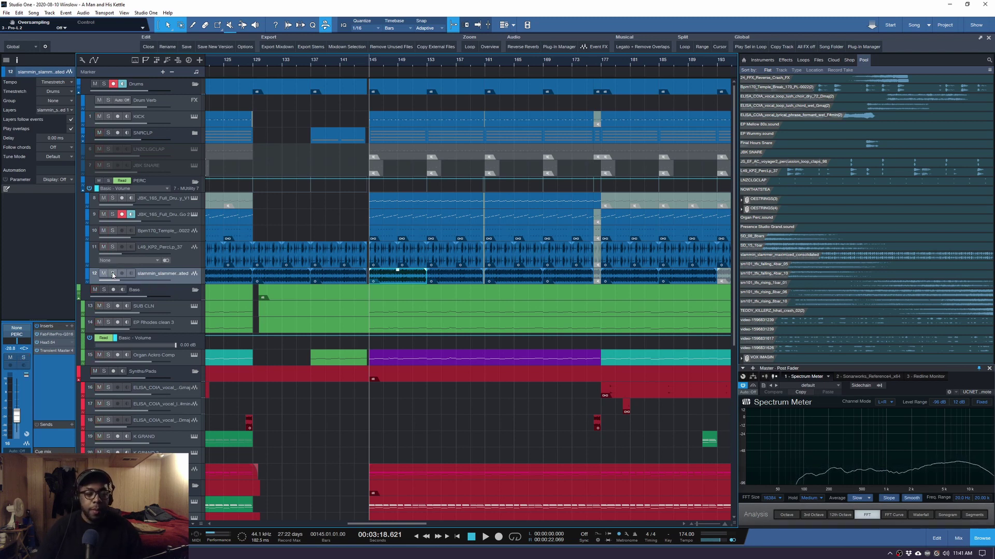
left_click(104, 84)
key("space")
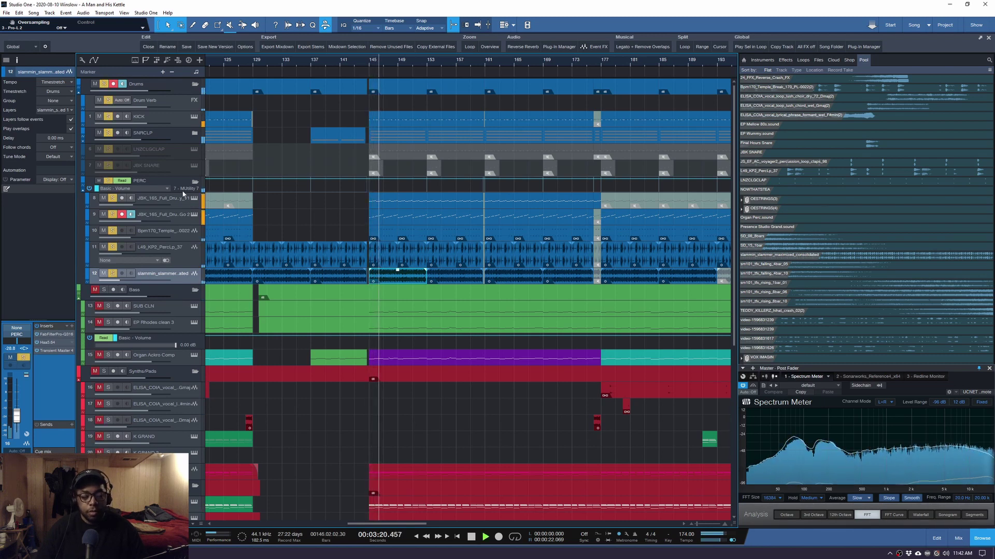
key("space")
Select the PERC folder and view the high-pass and equalizer settings of its Fat Channel insert
left_click(180, 188)
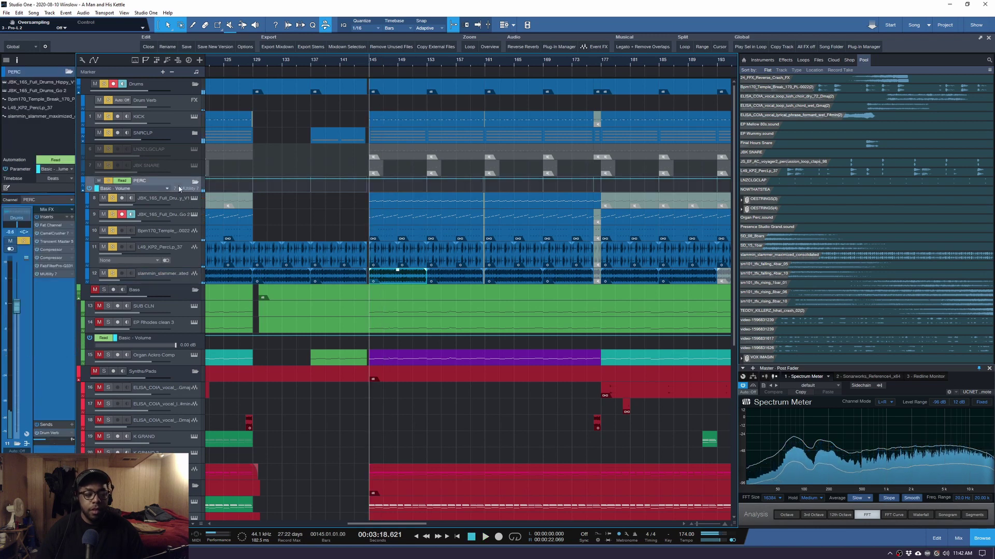
left_click(49, 226)
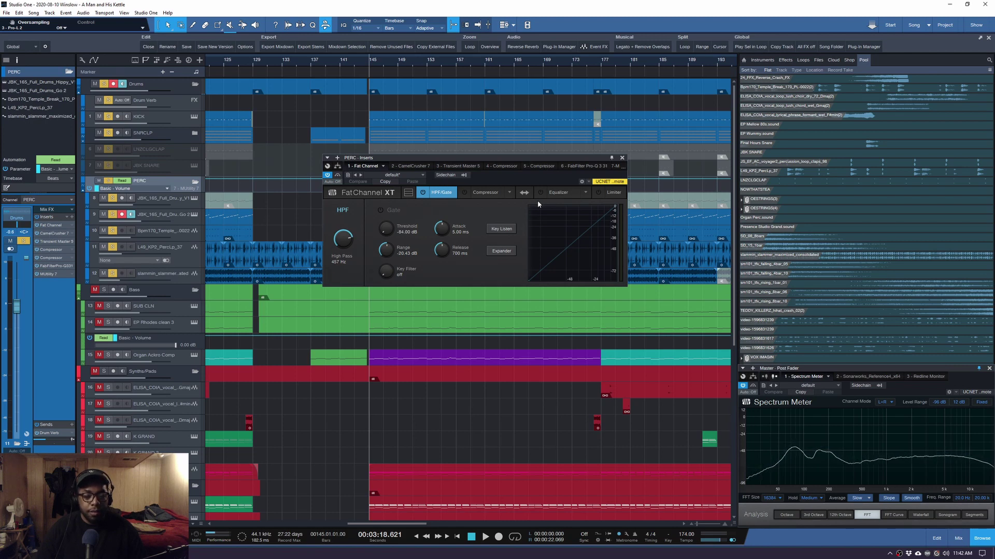
left_click(550, 193)
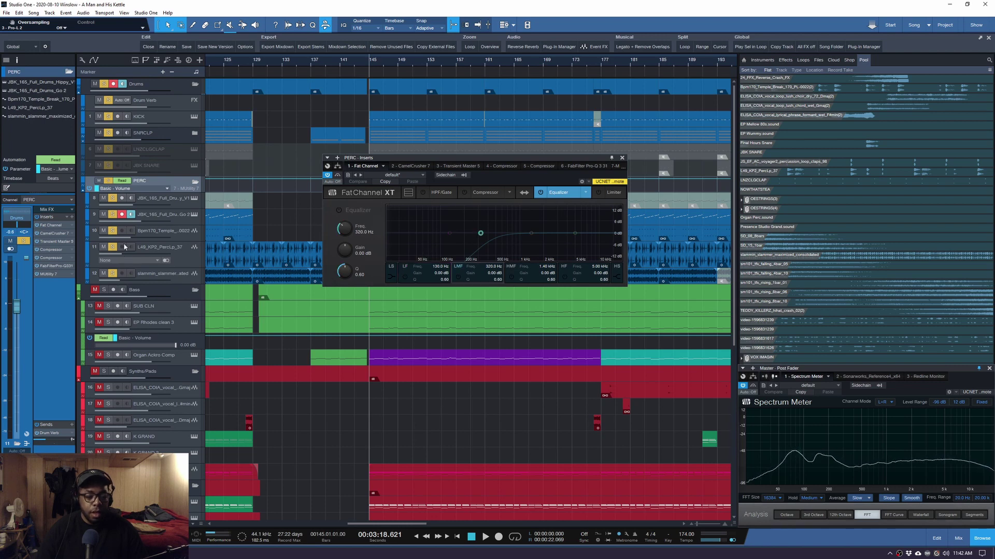
Review the CamelCrusher and Transient Master inserts on the PERC bus, including the sustain and attack settings
left_click(415, 166)
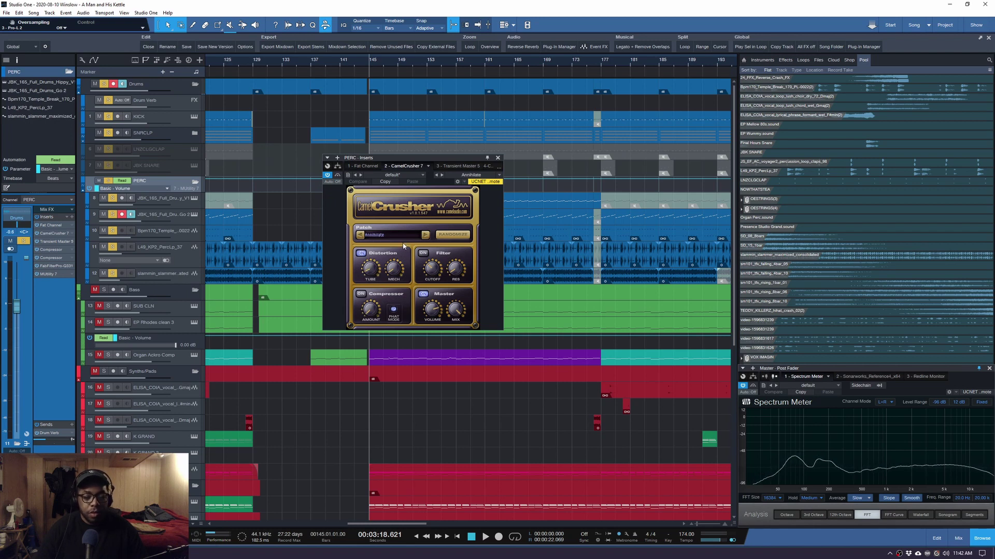
left_click(455, 166)
mouse_move(488, 239)
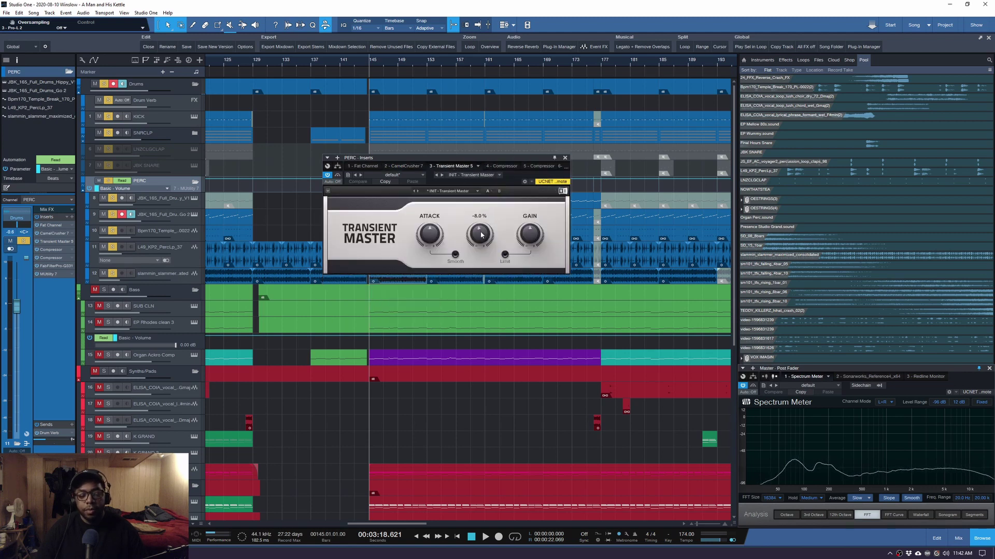
mouse_move(437, 232)
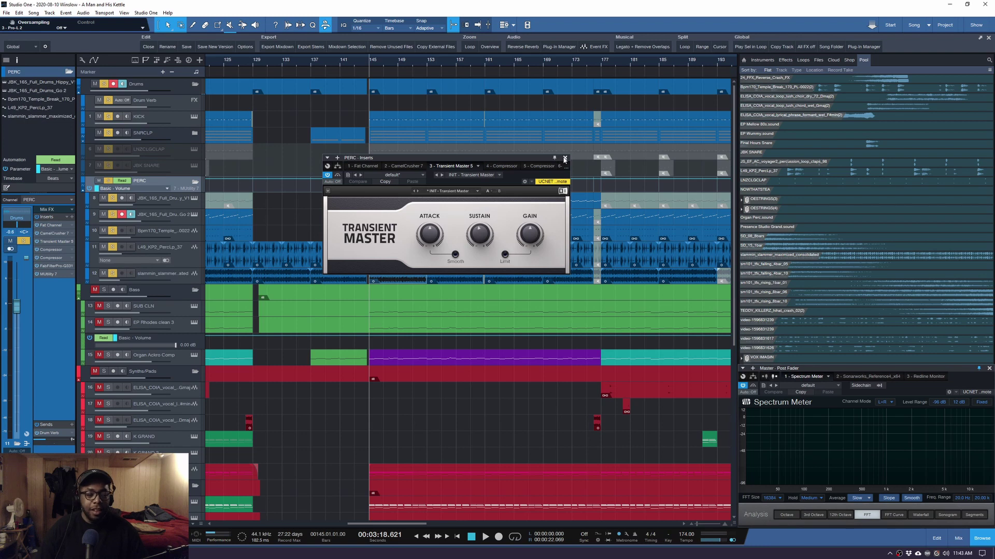
View the first PERC compressor and its sidechain source, and play the drums to watch its gain reduction
left_click(497, 166)
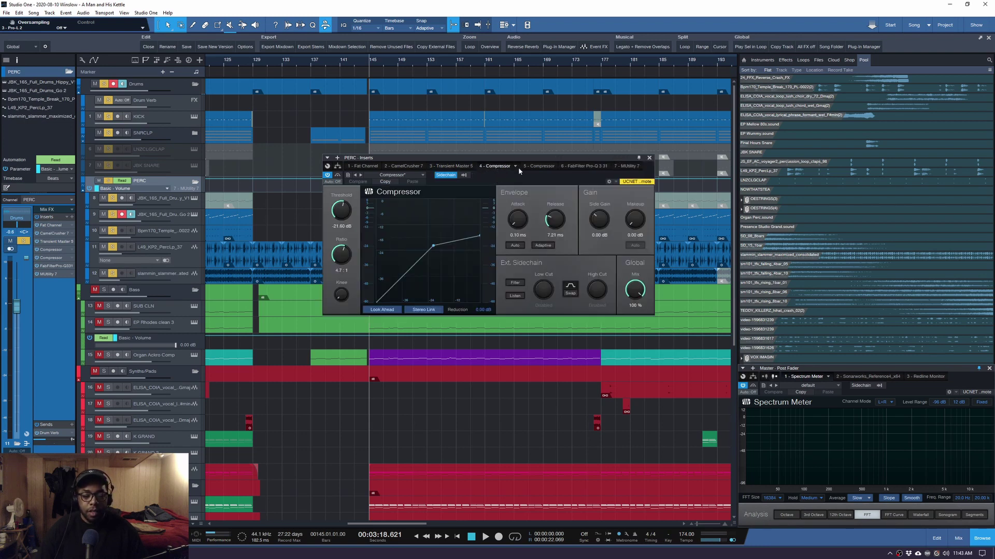
left_click(464, 176)
left_click(464, 176)
key("space")
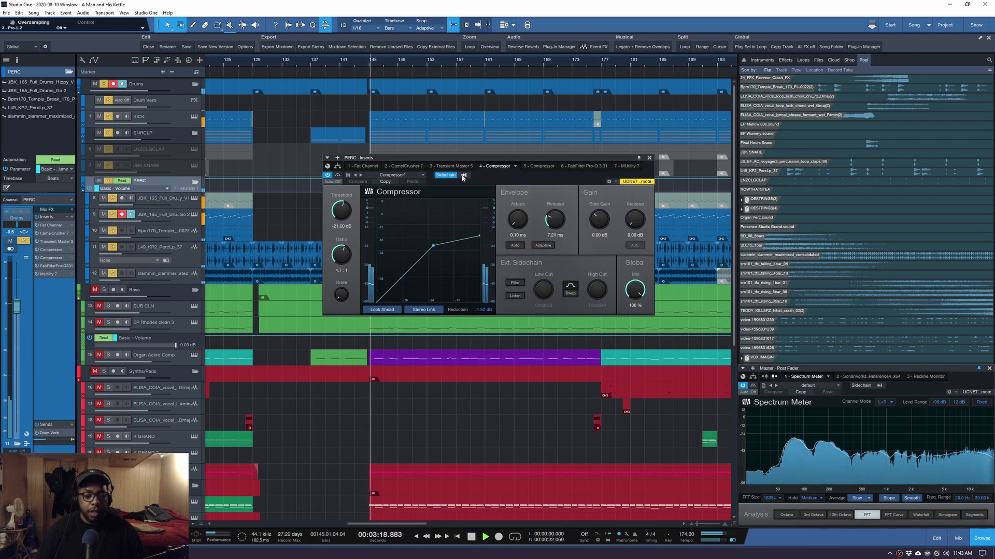
key("space")
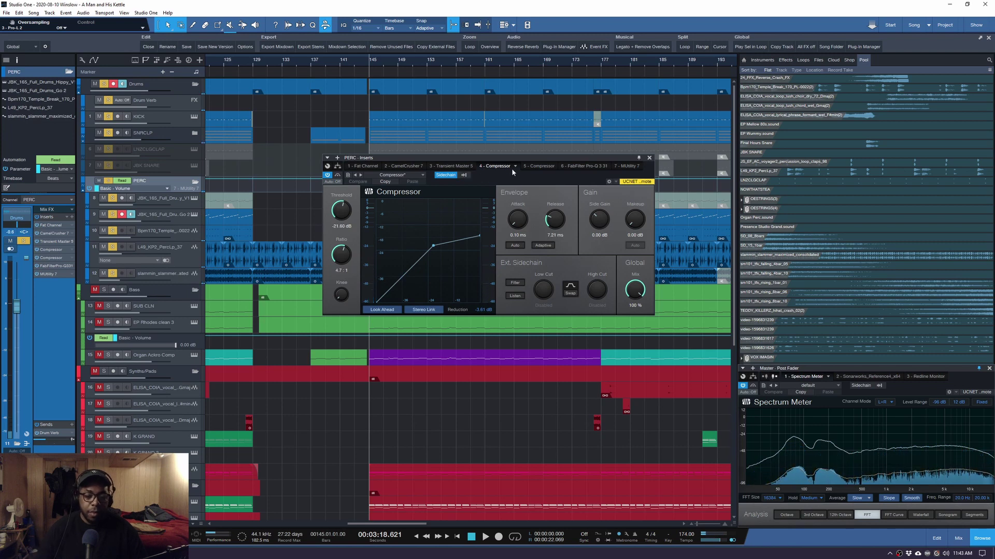
Open the second PERC compressor and play the drums from bar 145 to check its sidechain compression
left_click(536, 166)
key("space")
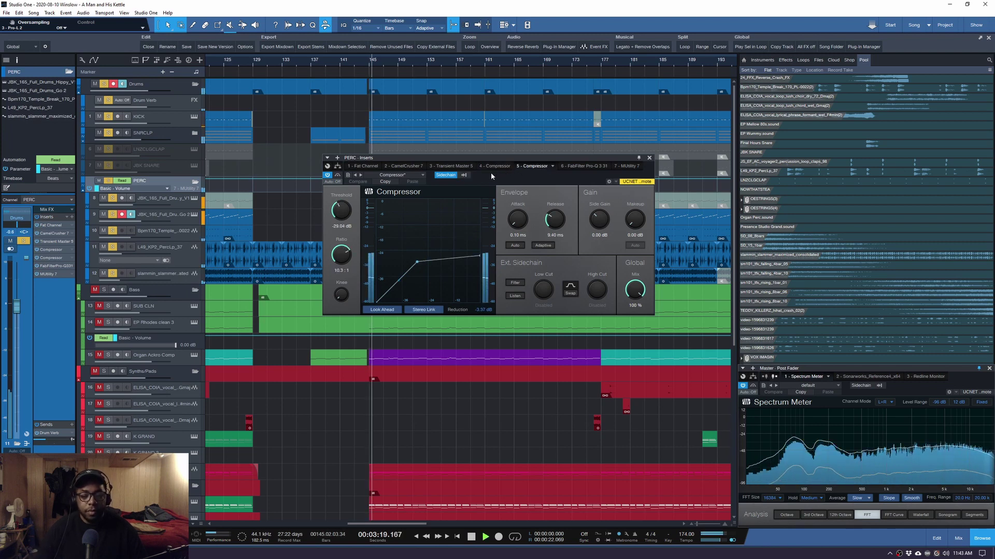
key("space")
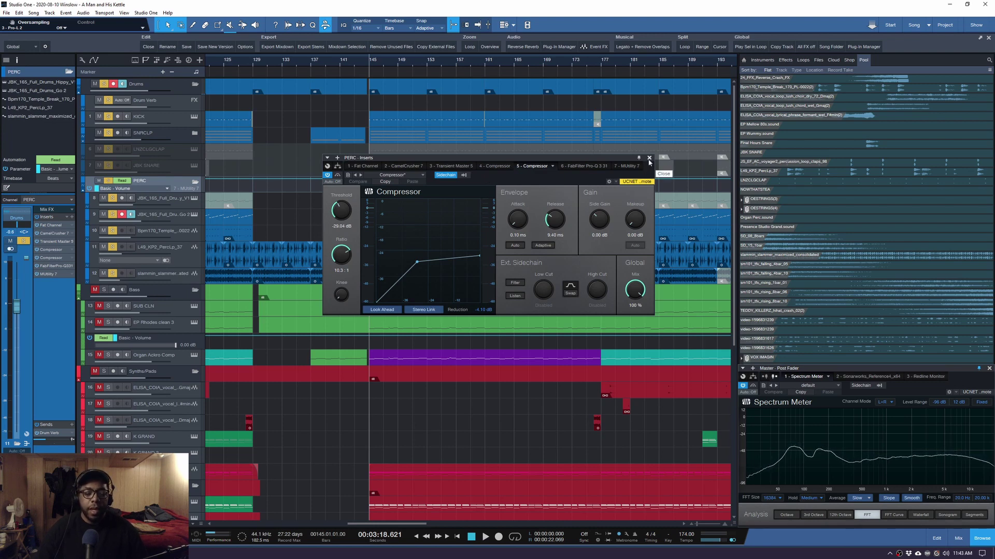
Audition the high-frequency band of PERC's FabFilter Pro-Q 3 in solo during playback, and view the MUtility insert before closing the plug-in window
left_click(585, 166)
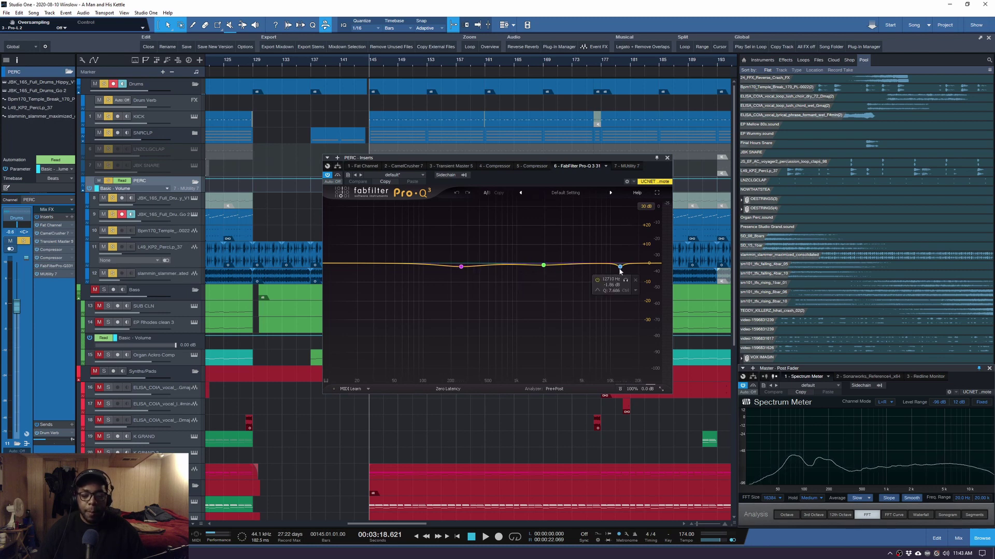
key("space")
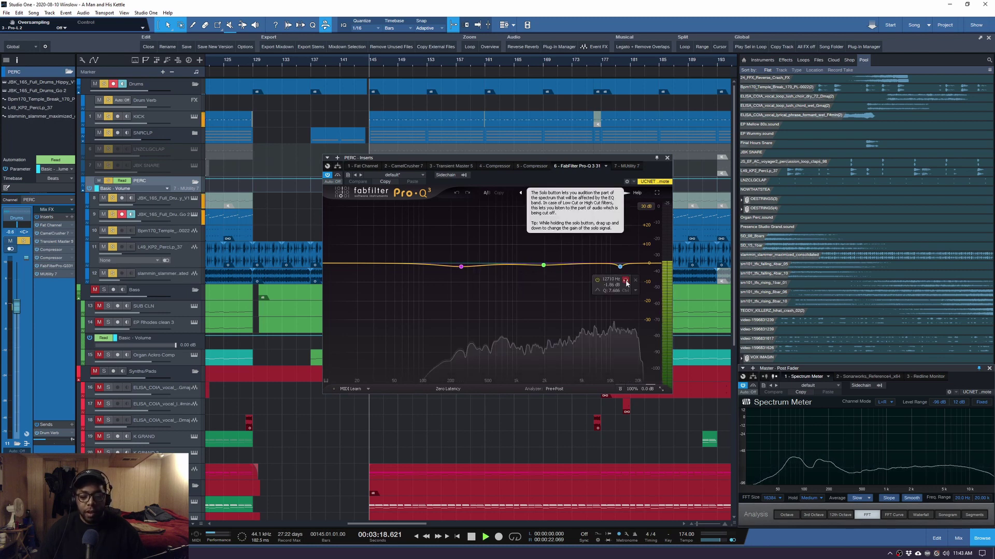
left_click(626, 282)
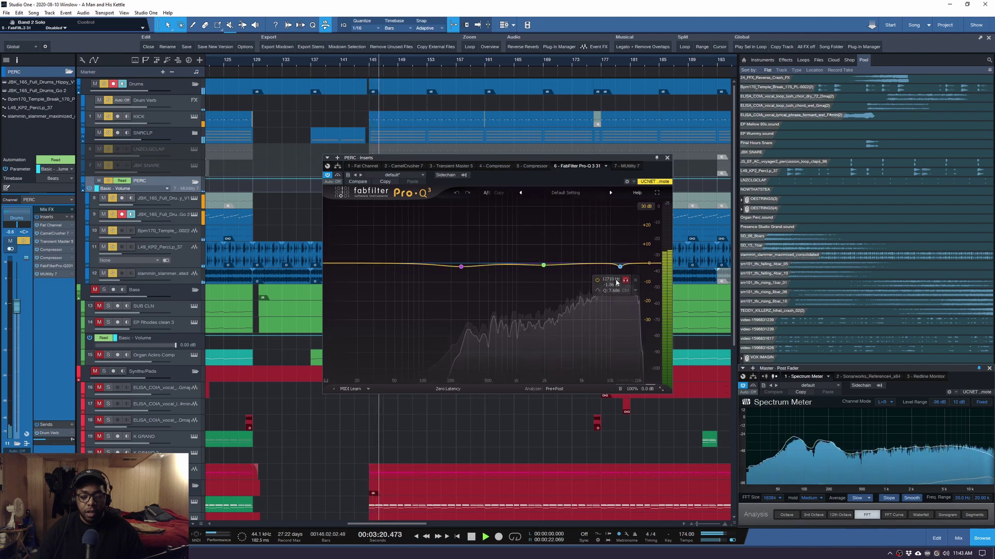
key("space")
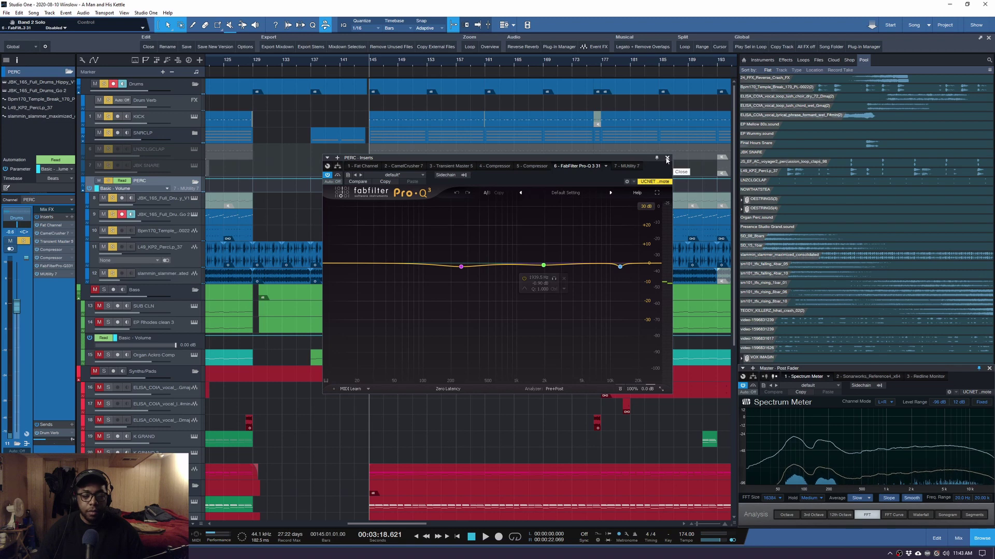
left_click(625, 166)
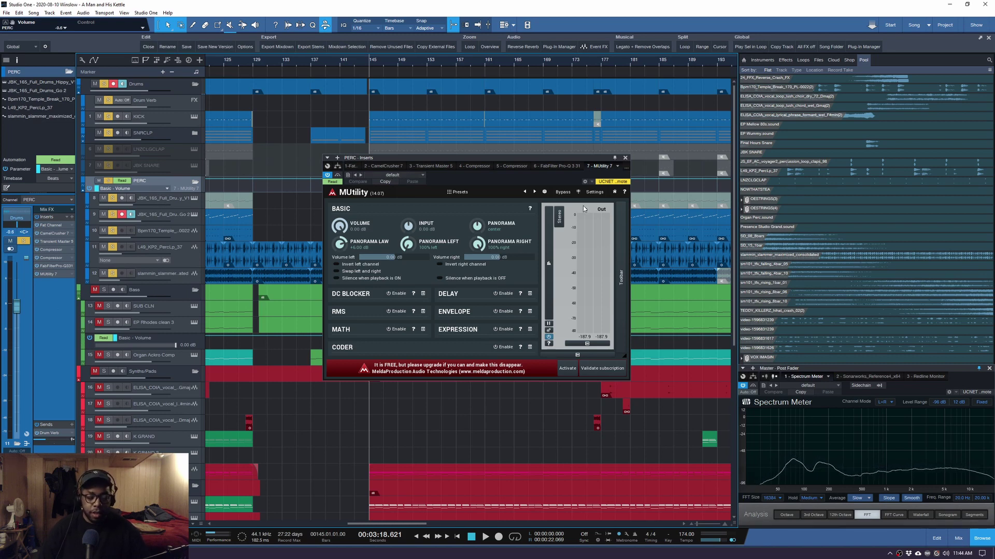
left_click(625, 157)
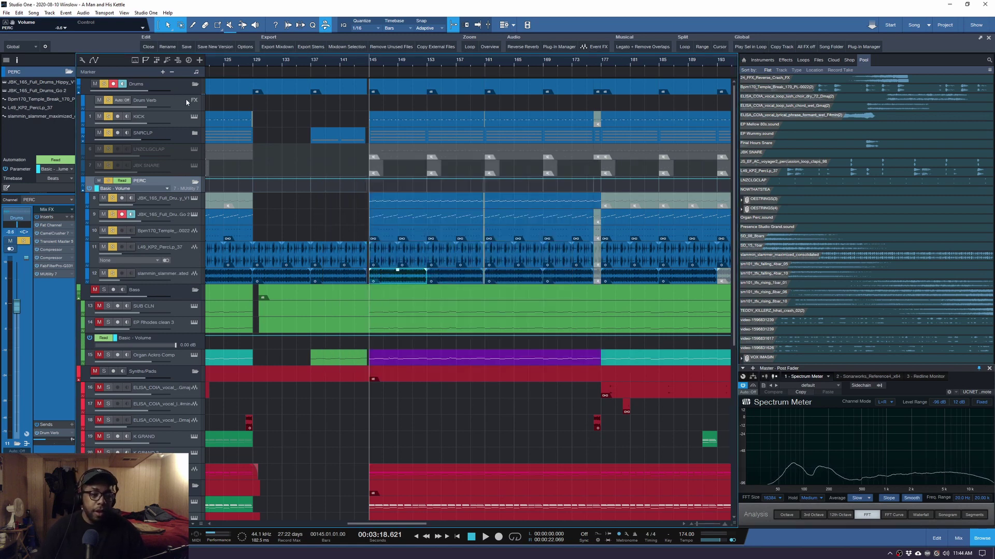
Show the full list of sends on the KICK channel, and check the sends of the SNRCLP and PERC buses
left_click(155, 119)
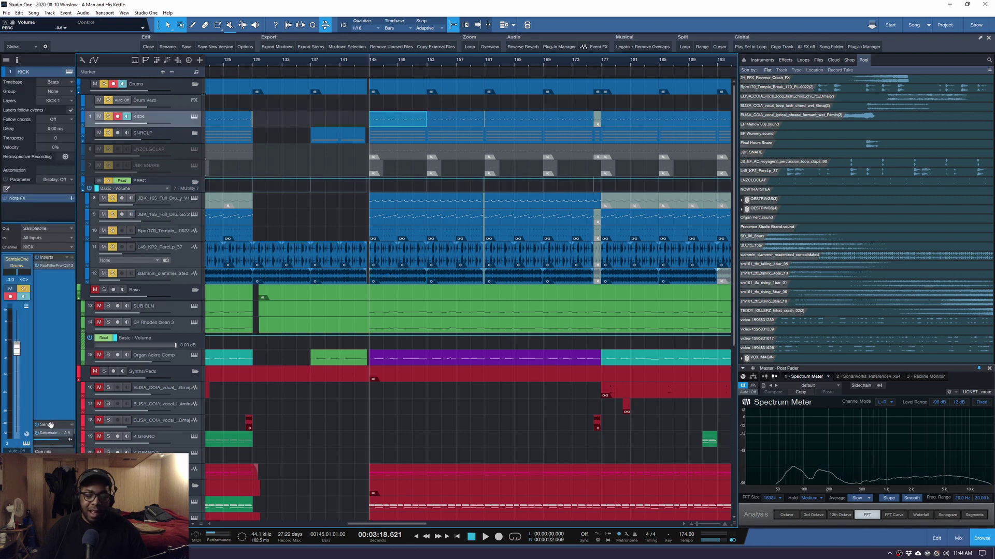
left_click_drag(51, 421, 53, 324)
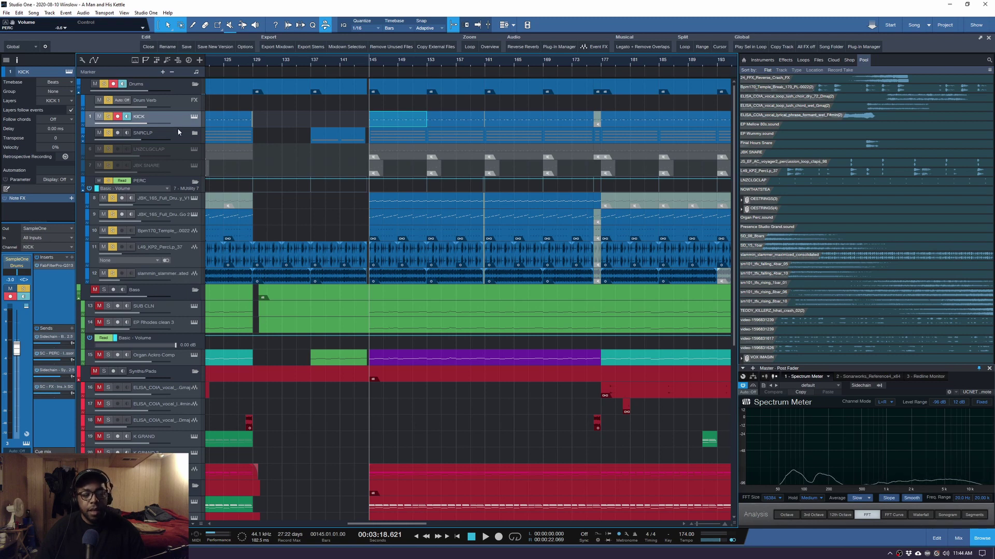
left_click(178, 130)
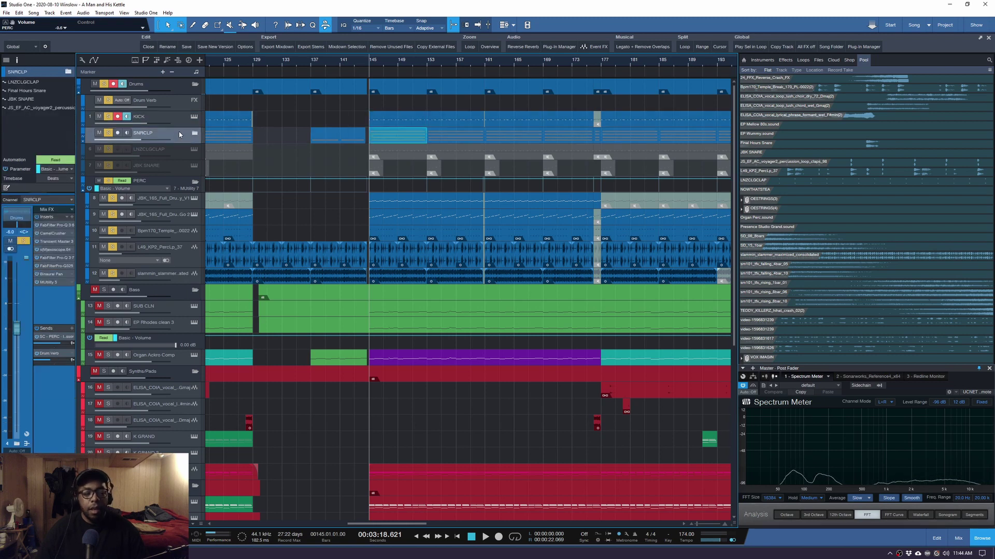
left_click(179, 187)
Select the Drum Verb channel and review its FabFilter Pro-Q 2 inserts before and after the ValhallaVintageVerb reverb
left_click(177, 106)
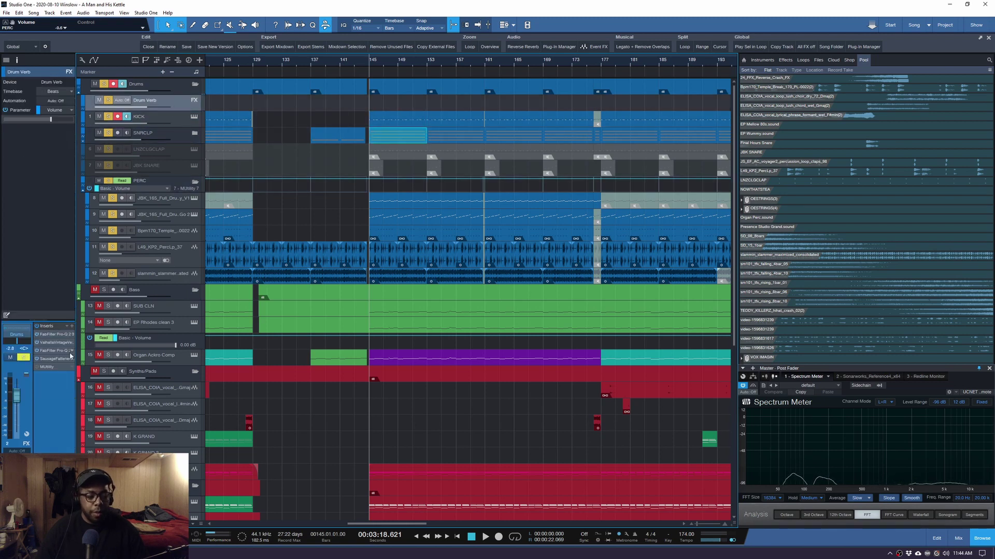
left_click(59, 335)
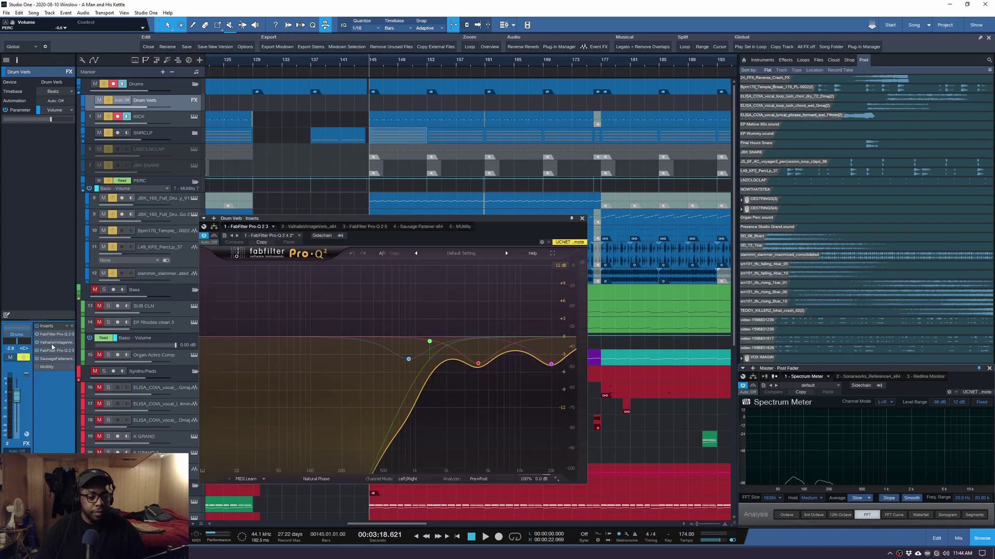
left_click(52, 344)
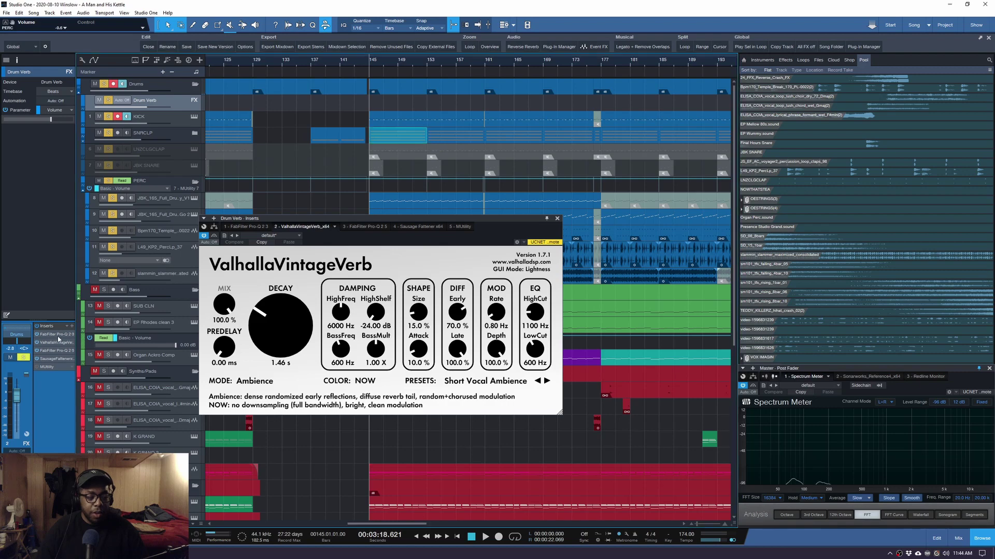
left_click(58, 336)
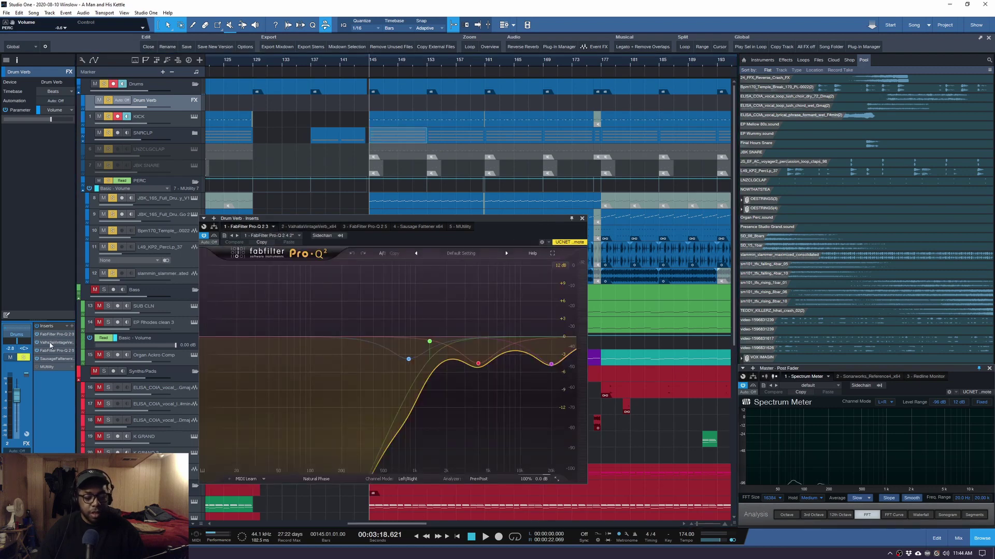
left_click(50, 343)
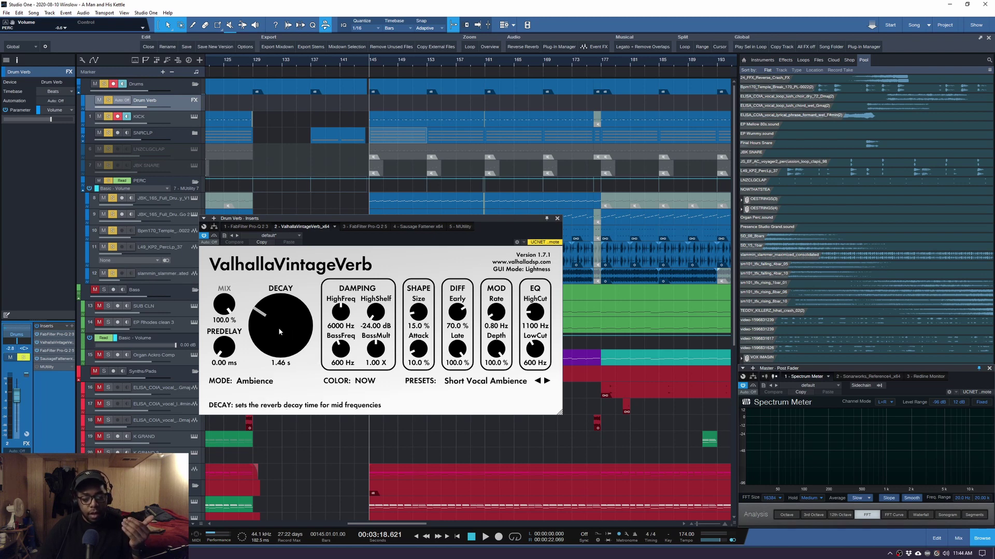
left_click(56, 351)
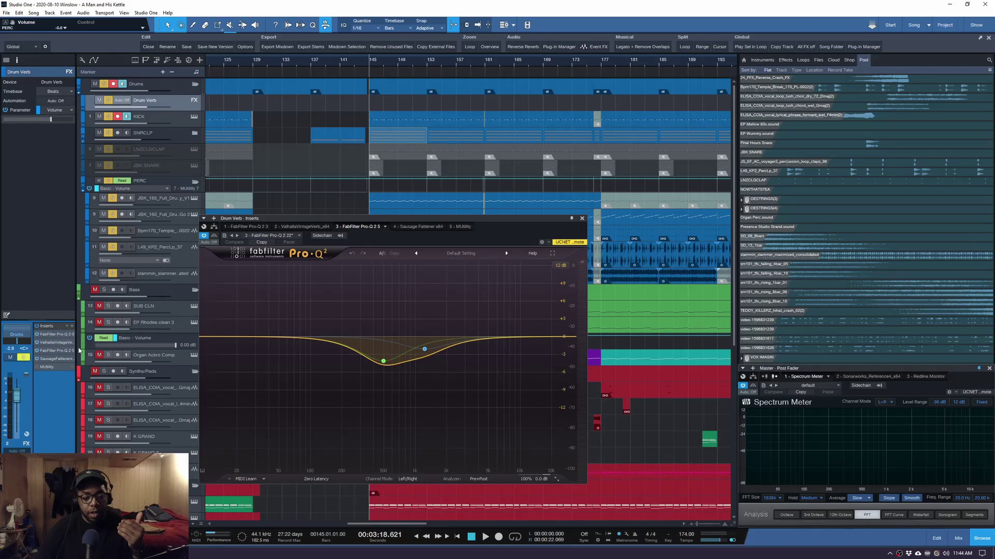